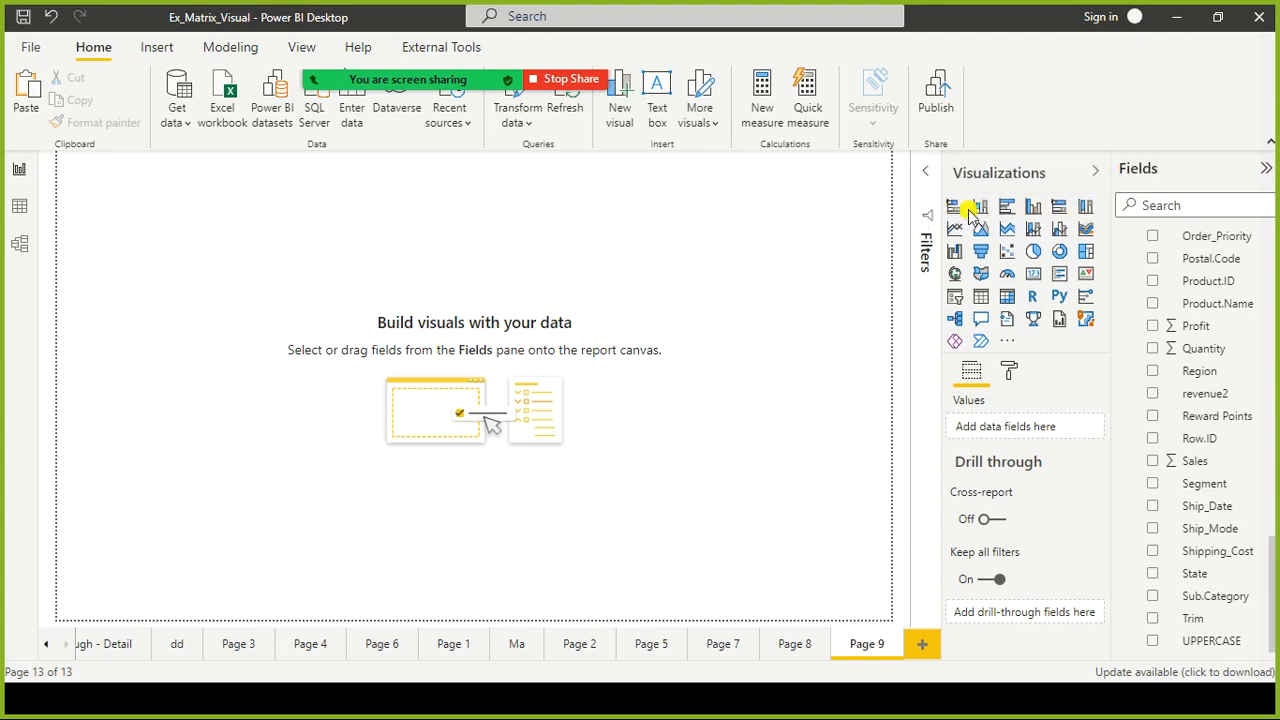
# Review the slide on stacked, clustered and 100% stacked bar and column charts, and return to the Power BI report.
pyautogui.hotkey('alt', 'Tab')
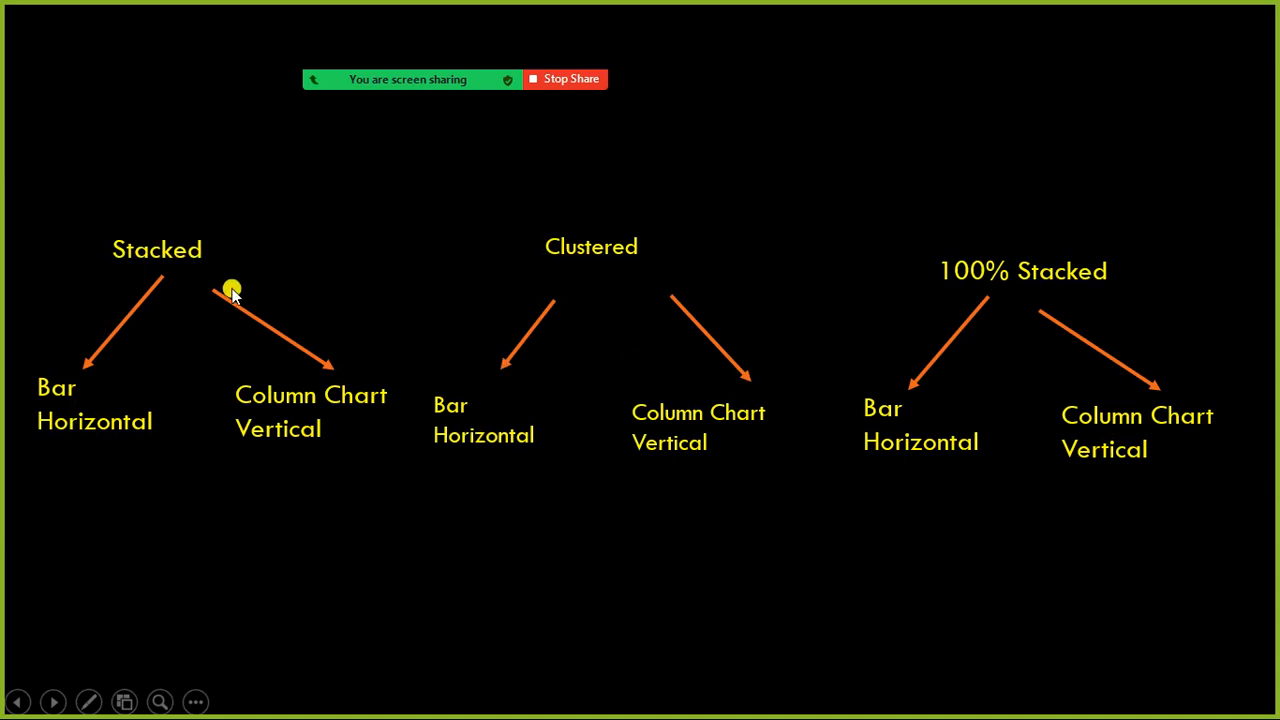
pyautogui.hotkey('alt', 'Tab')
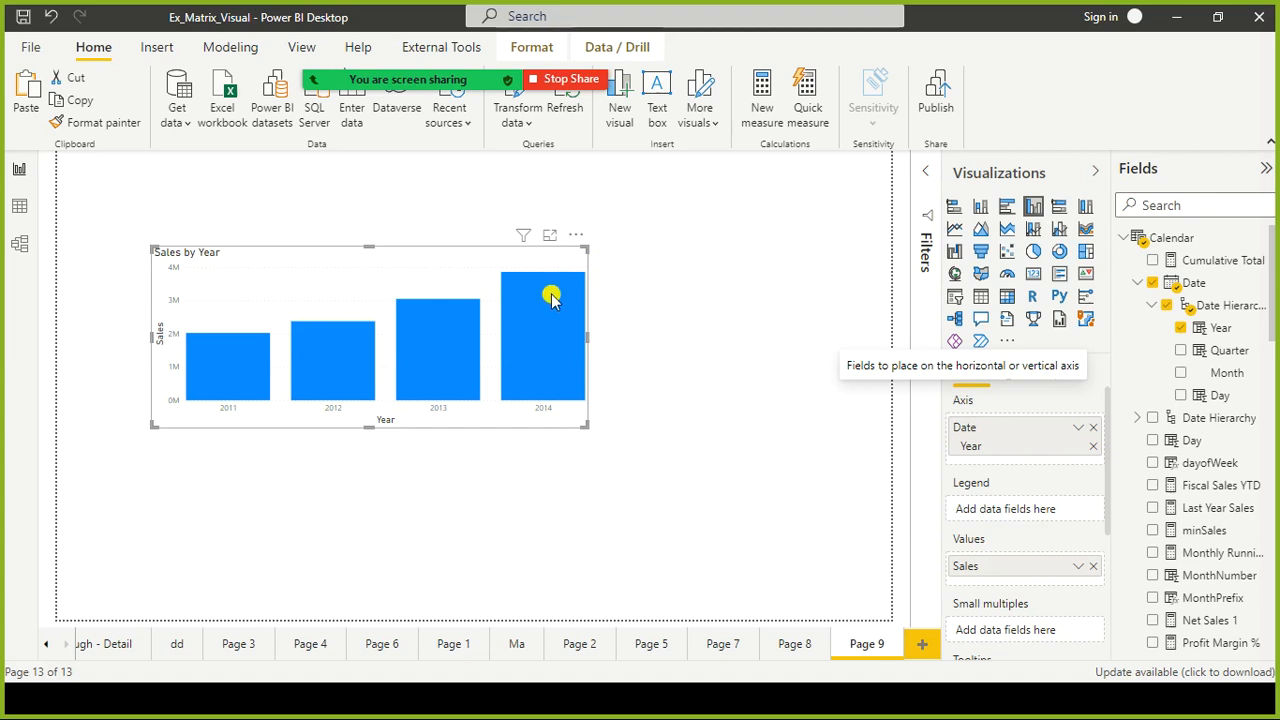
pyautogui.moveTo(551, 296)
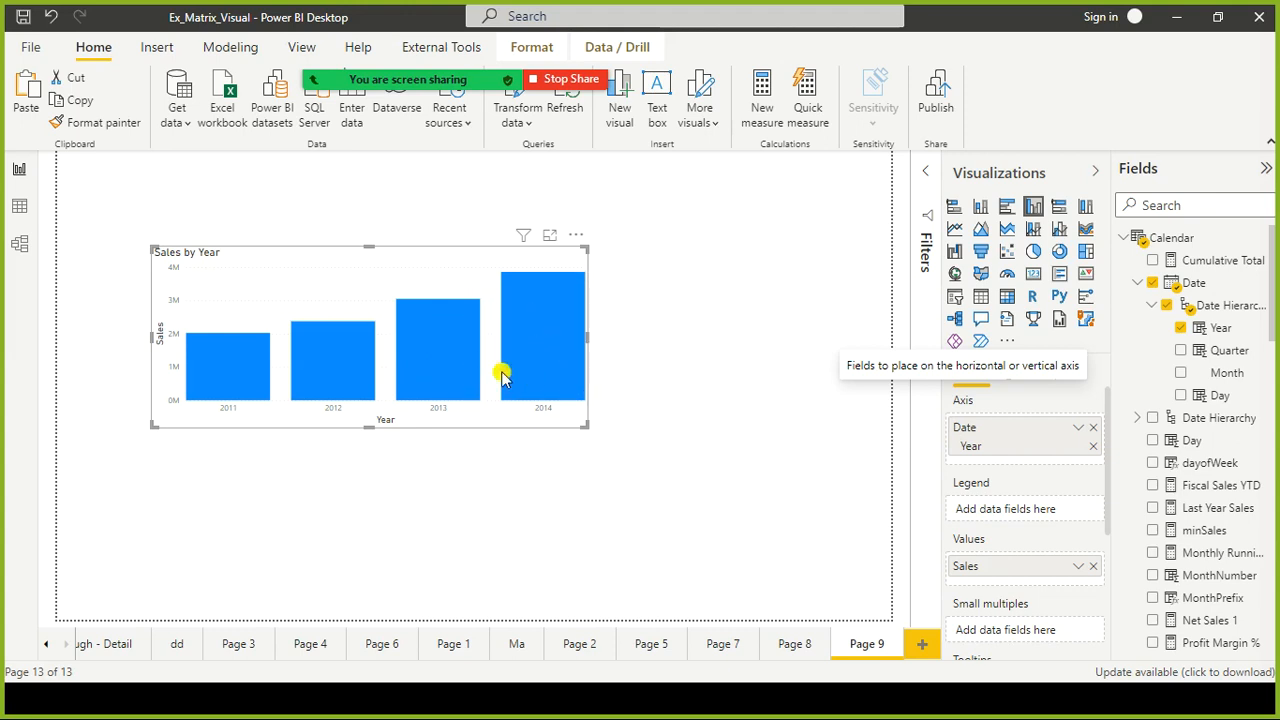
pyautogui.moveTo(503, 375)
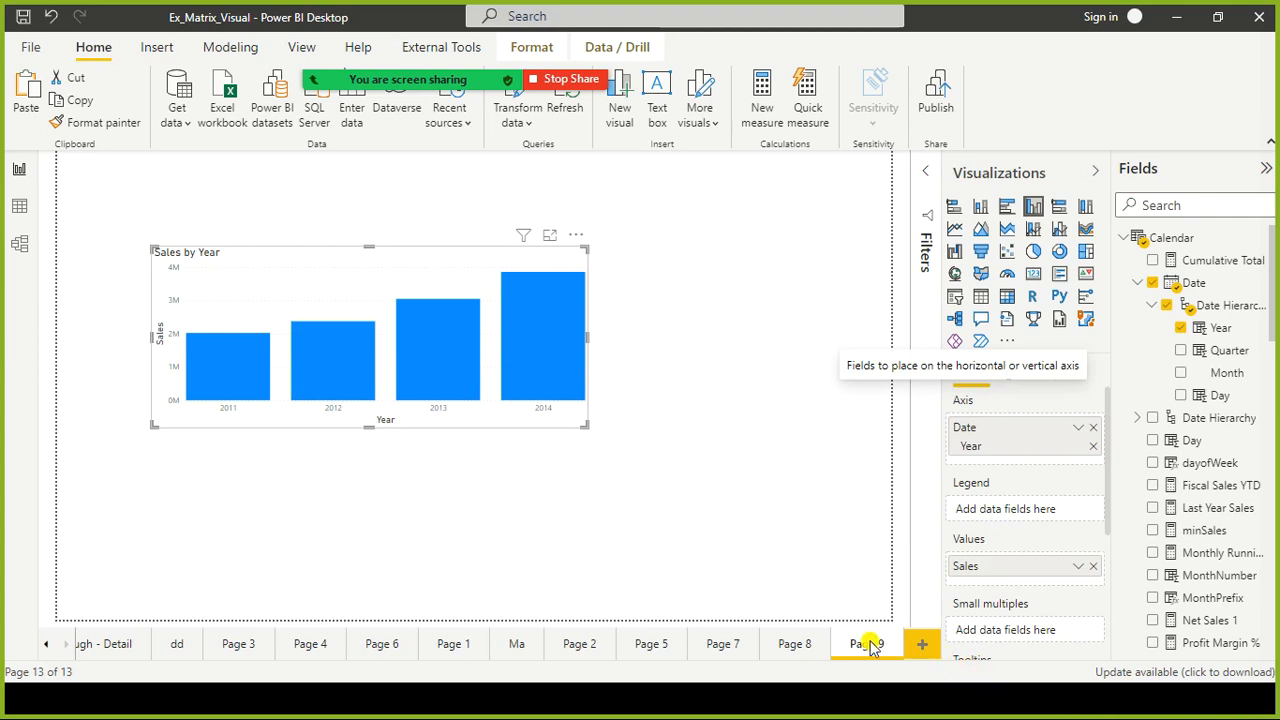
pyautogui.click(752, 260)
pyautogui.click(982, 208)
pyautogui.moveTo(370, 520); pyautogui.dragTo(460, 503)
pyautogui.click(667, 408)
pyautogui.click(689, 430)
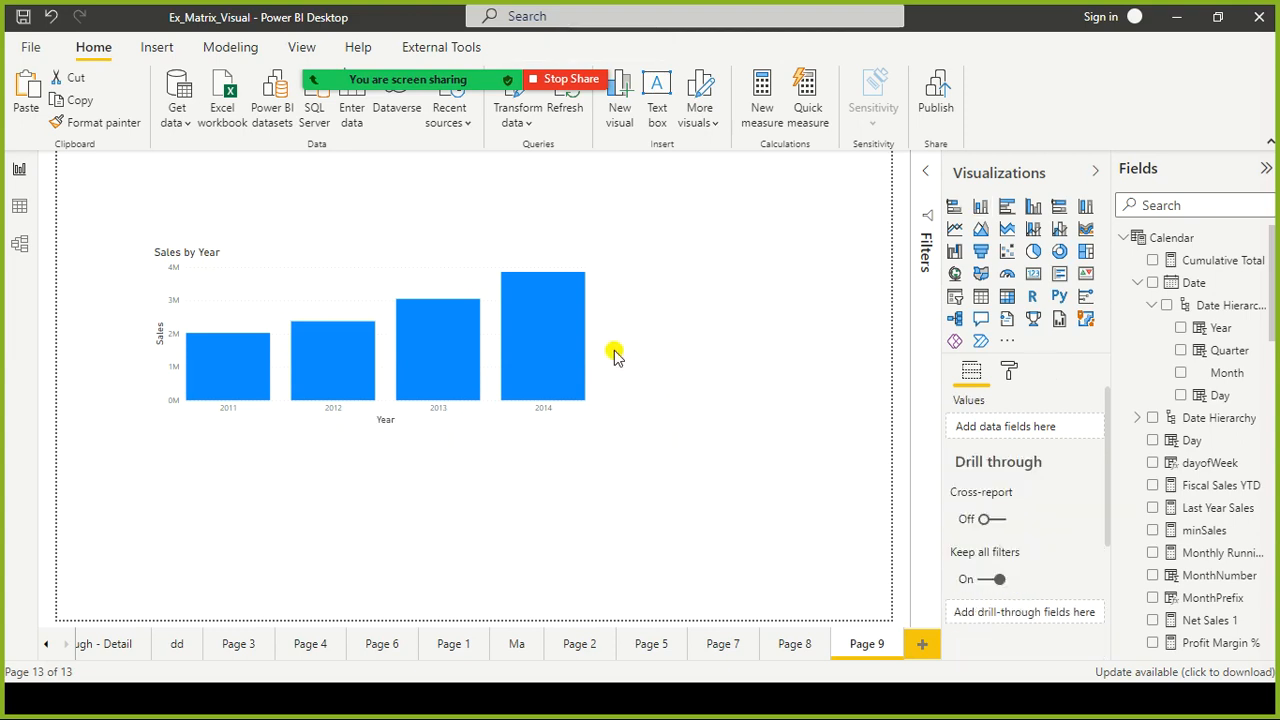
# Duplicate the Sales by Year clustered column chart as a stacked column chart and arrange the two one above the other.
pyautogui.click(413, 270)
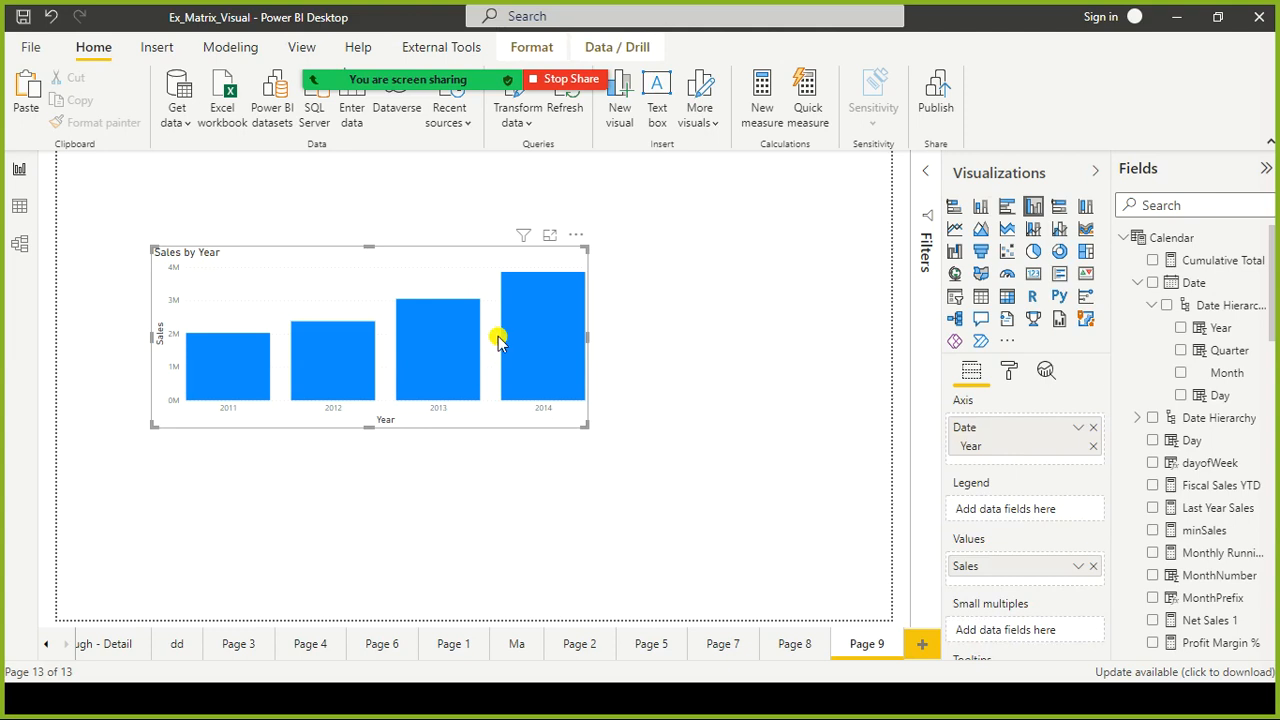
pyautogui.hotkey('ctrl', 'c')
pyautogui.hotkey('ctrl', 'v')
pyautogui.moveTo(423, 259); pyautogui.dragTo(528, 402)
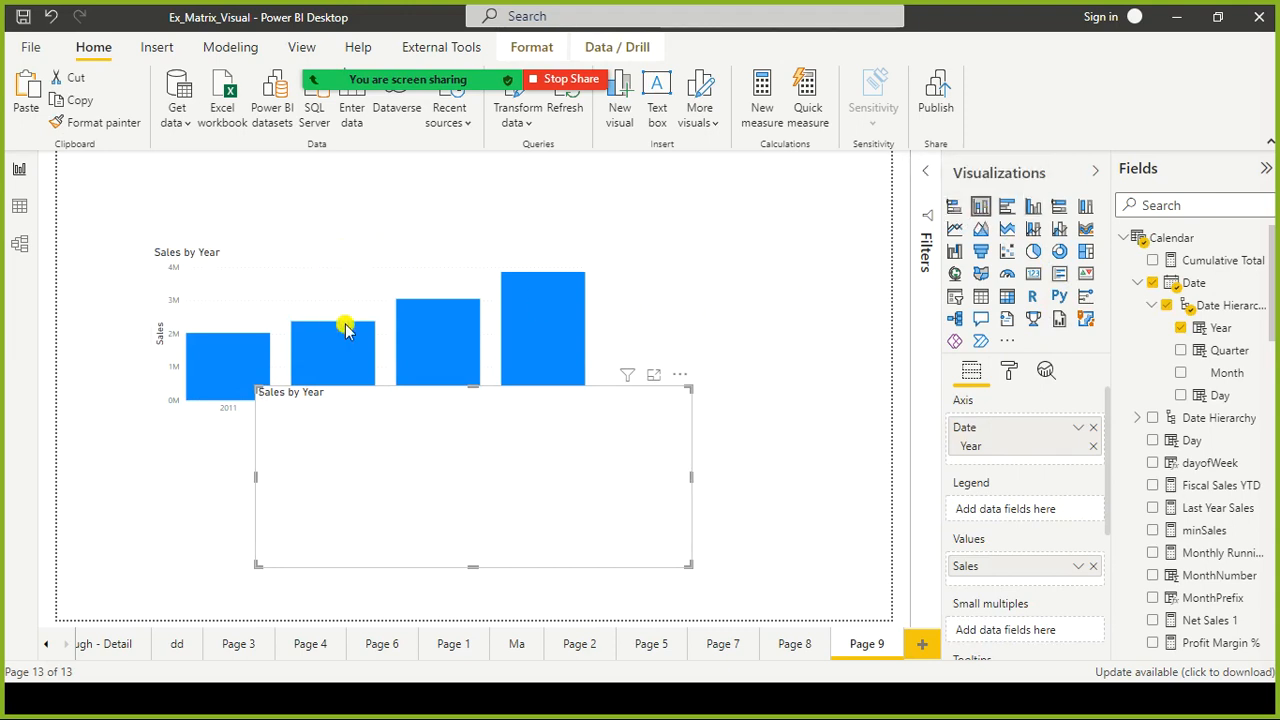
pyautogui.moveTo(339, 260); pyautogui.dragTo(280, 192)
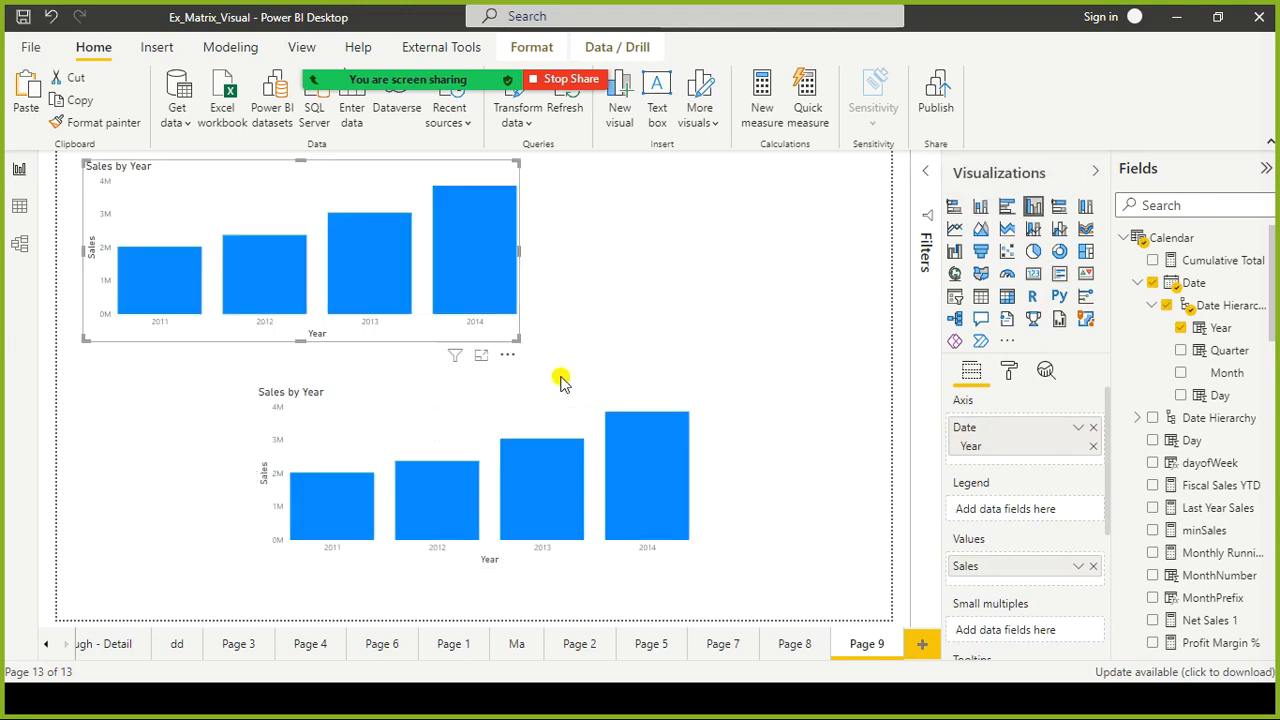
pyautogui.moveTo(484, 416); pyautogui.dragTo(416, 398)
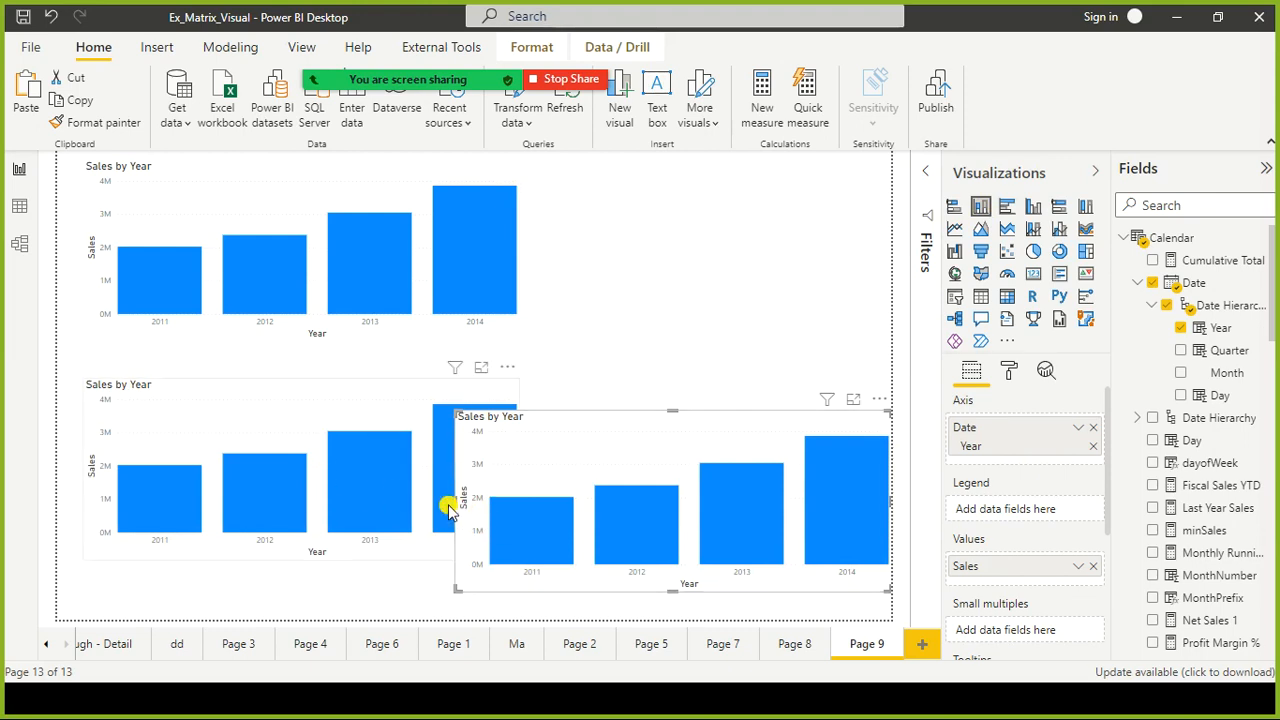
# Add Segment as the legend of the stacked column chart on the page's right side, and resize the chart taller.
pyautogui.moveTo(455, 499); pyautogui.dragTo(542, 482)
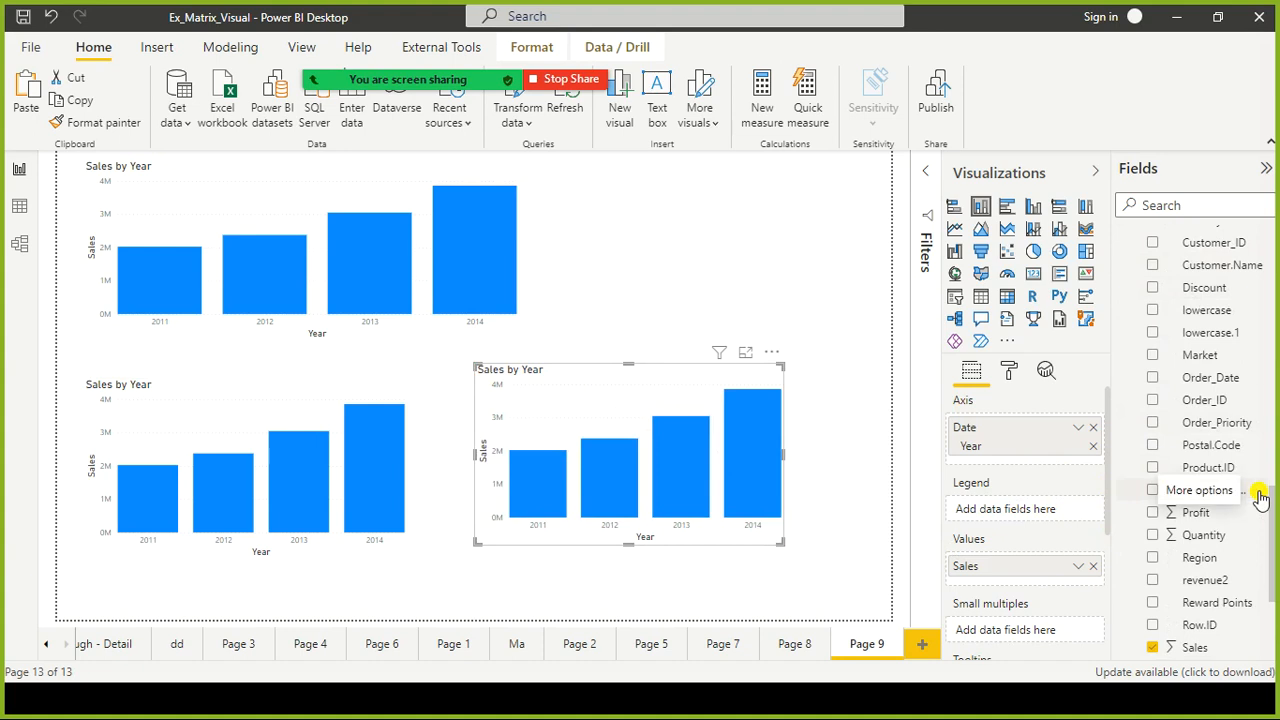
pyautogui.scroll(-3, 1236, 545)
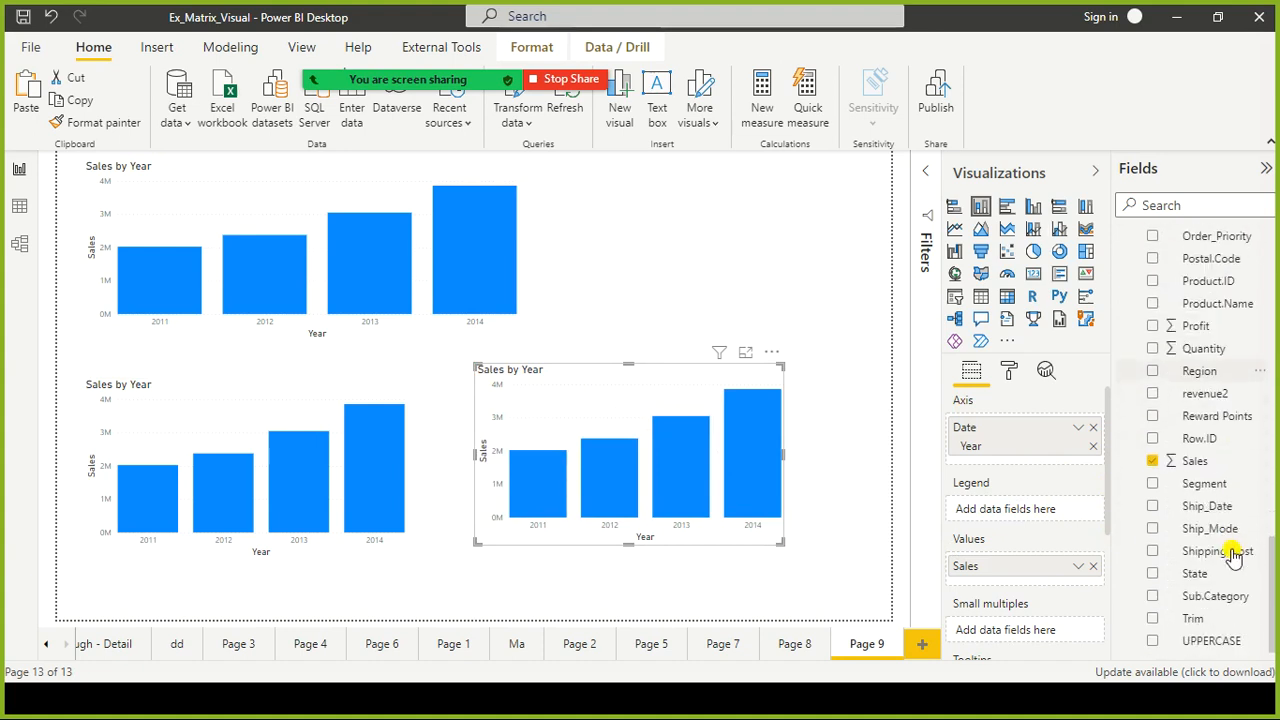
pyautogui.click(1153, 488)
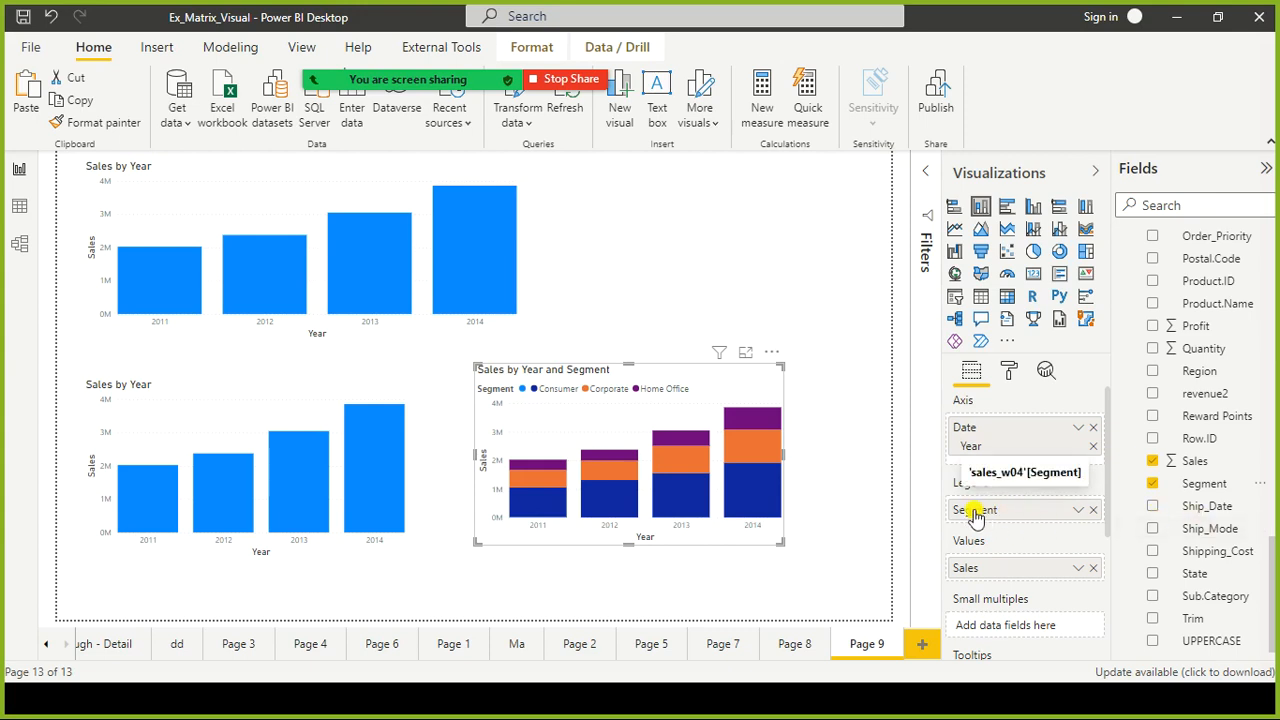
pyautogui.moveTo(680, 374); pyautogui.dragTo(726, 369)
pyautogui.moveTo(674, 360); pyautogui.dragTo(674, 303)
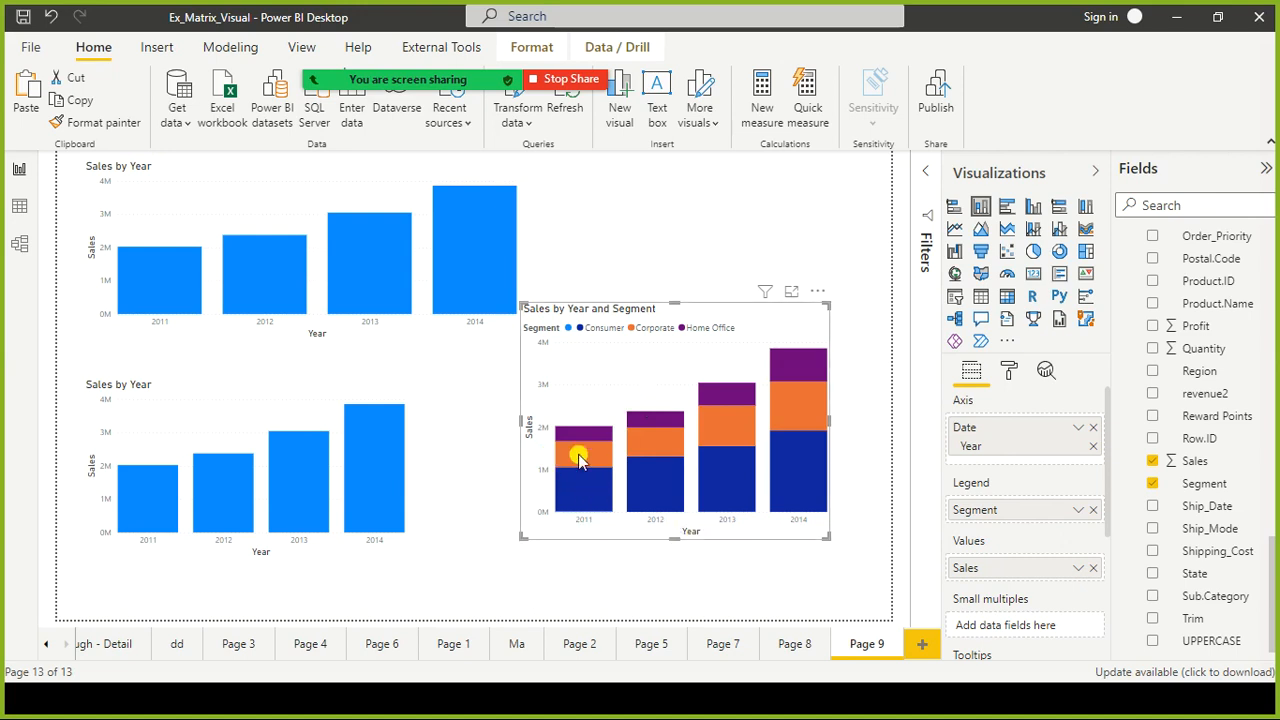
# Add Segment as the legend of the upper Sales by Year clustered column chart and make the chart narrower.
pyautogui.moveTo(590, 450)
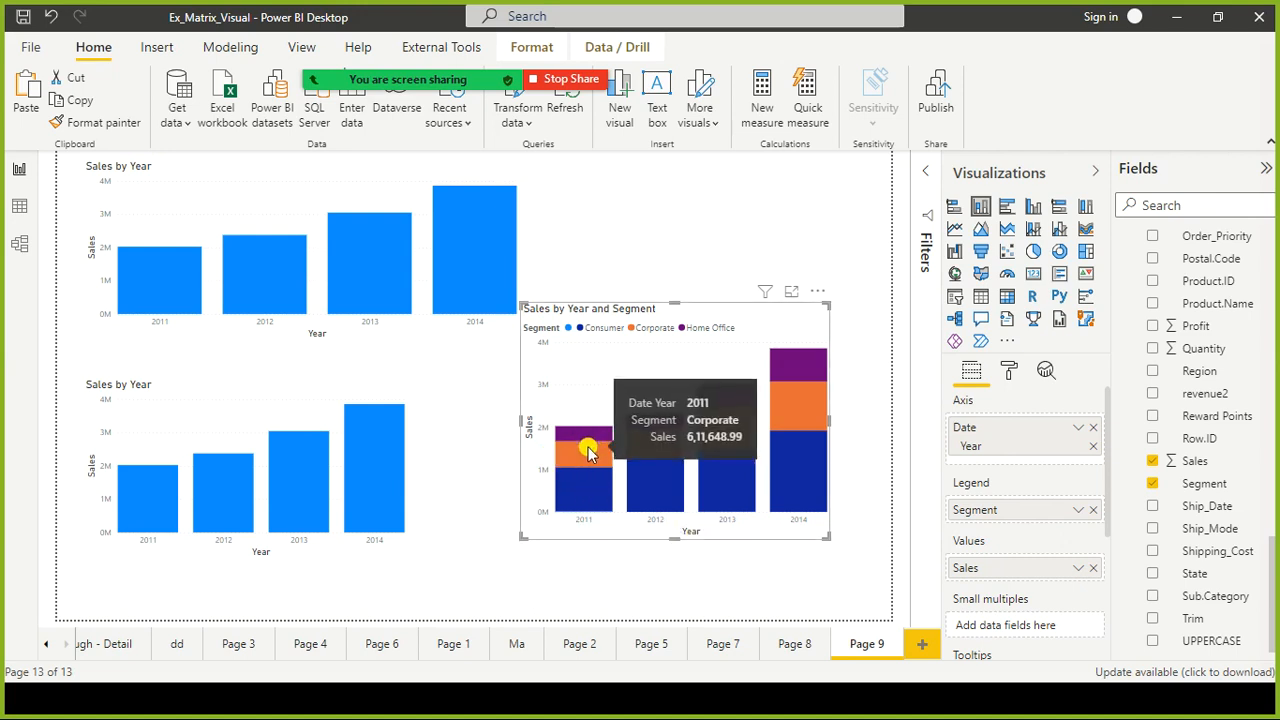
pyautogui.moveTo(510, 238)
pyautogui.click(378, 180)
pyautogui.moveTo(1204, 483); pyautogui.dragTo(1005, 508)
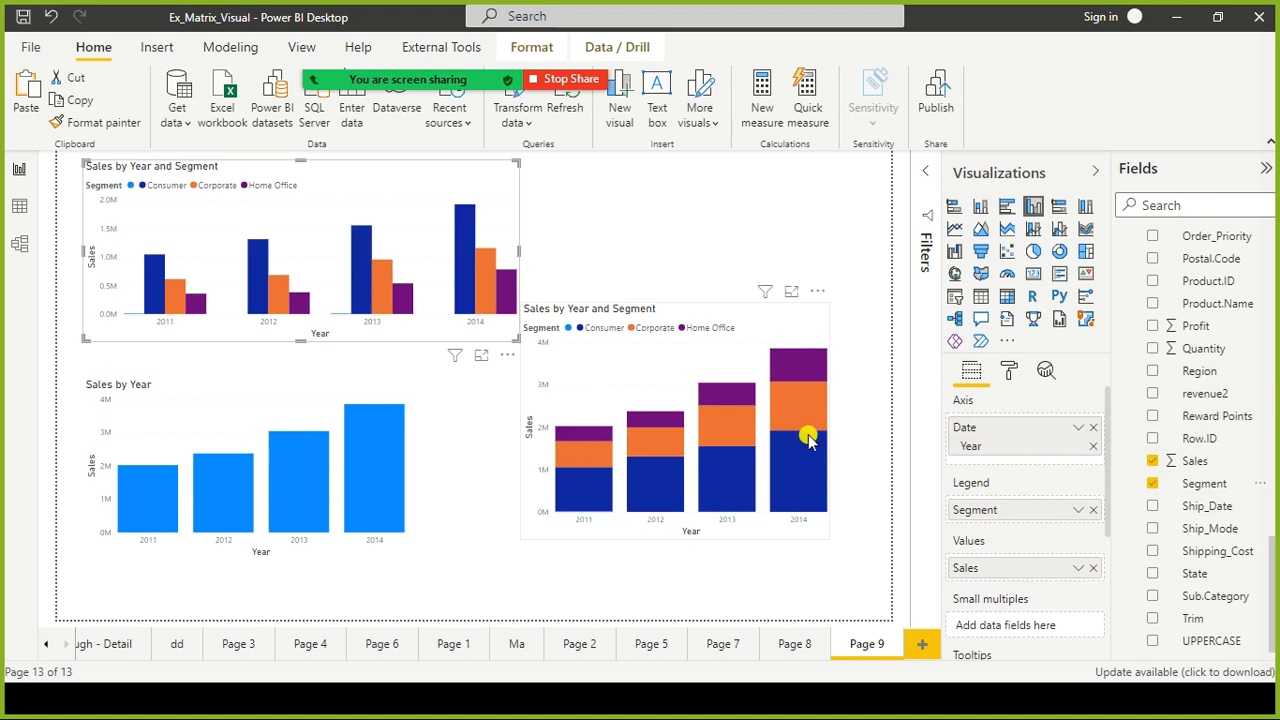
pyautogui.moveTo(808, 438)
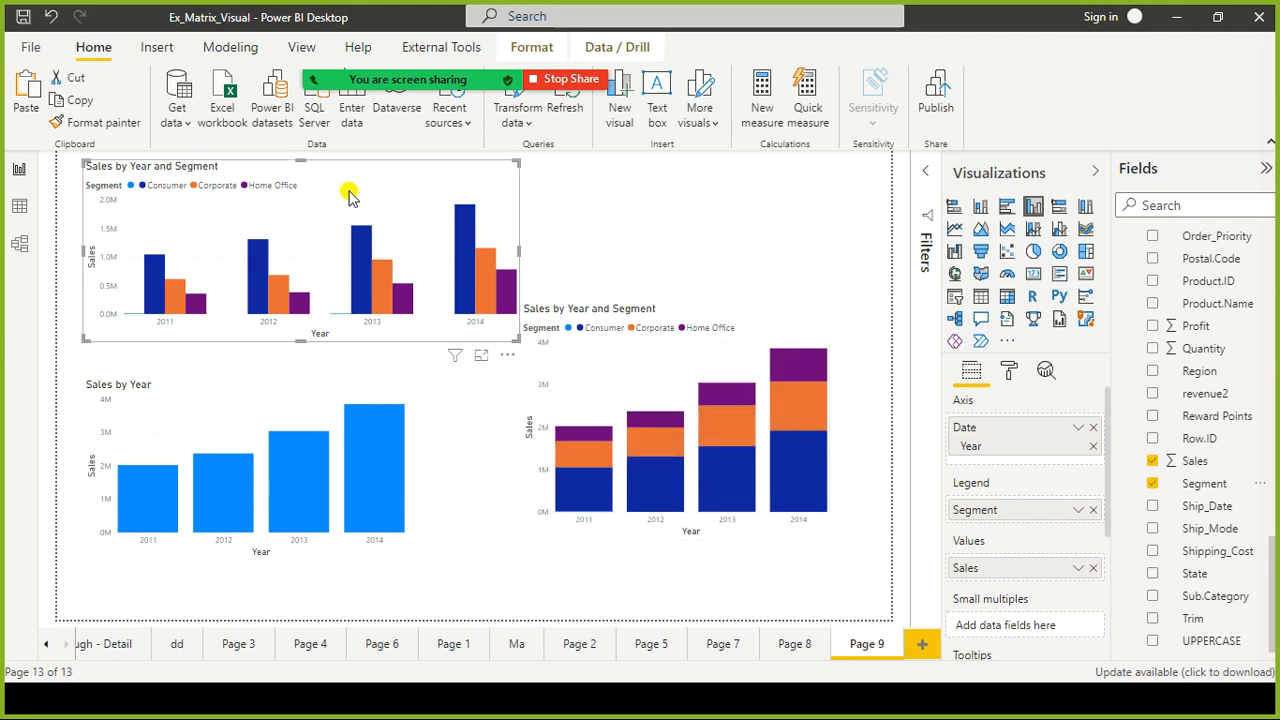
pyautogui.moveTo(519, 300); pyautogui.dragTo(380, 300)
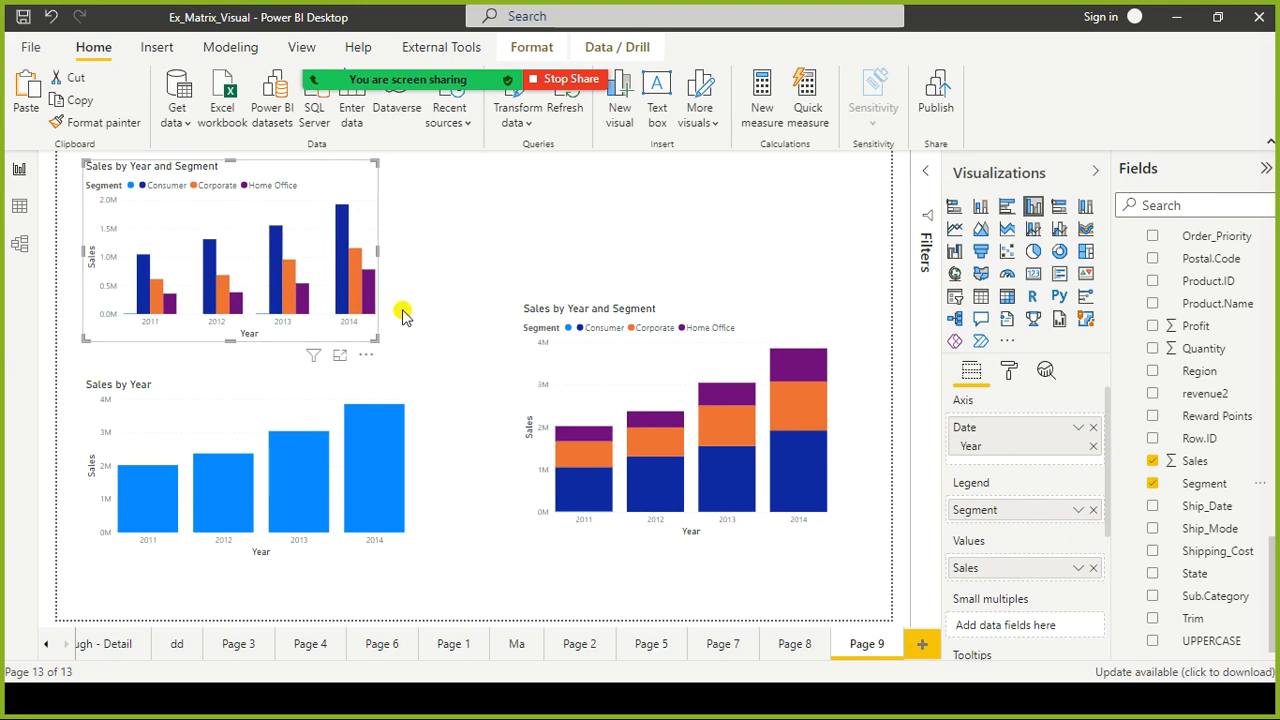
# Duplicate the clustered segment chart to the page's upper right and convert the original to a 100% stacked column chart.
pyautogui.hotkey('ctrl', 'c')
pyautogui.hotkey('ctrl', 'v')
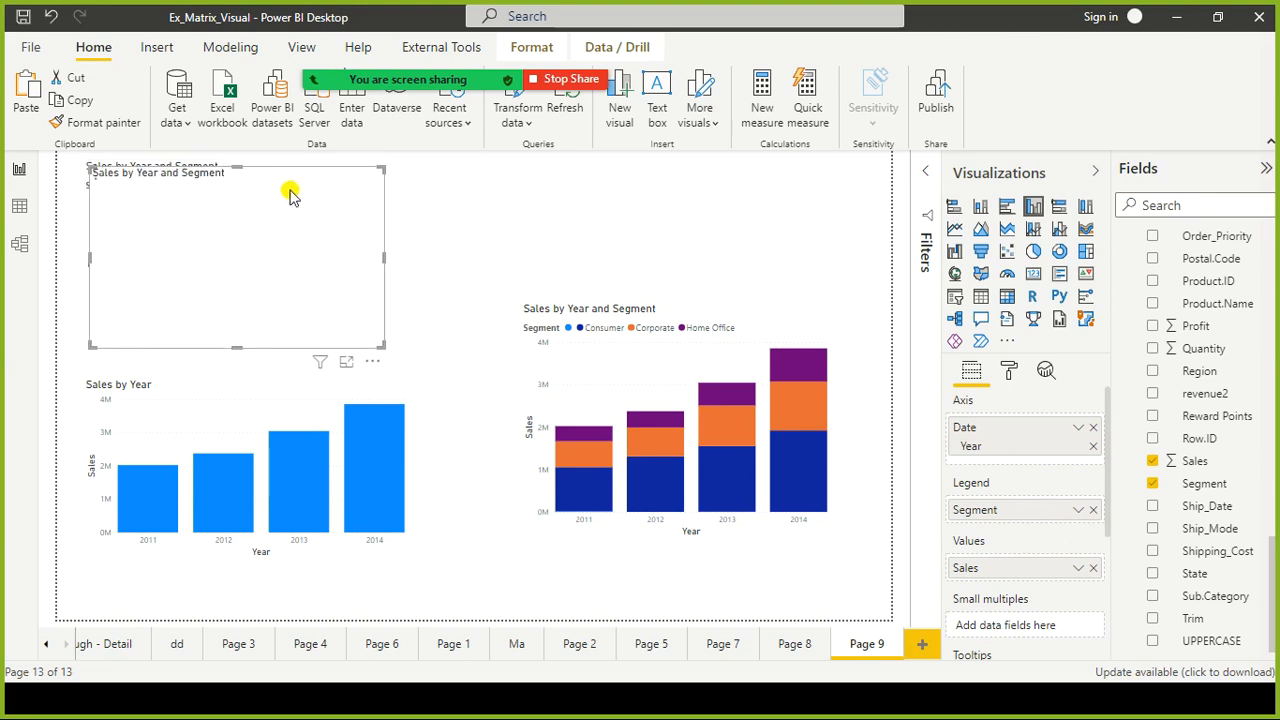
pyautogui.moveTo(309, 196); pyautogui.dragTo(549, 200)
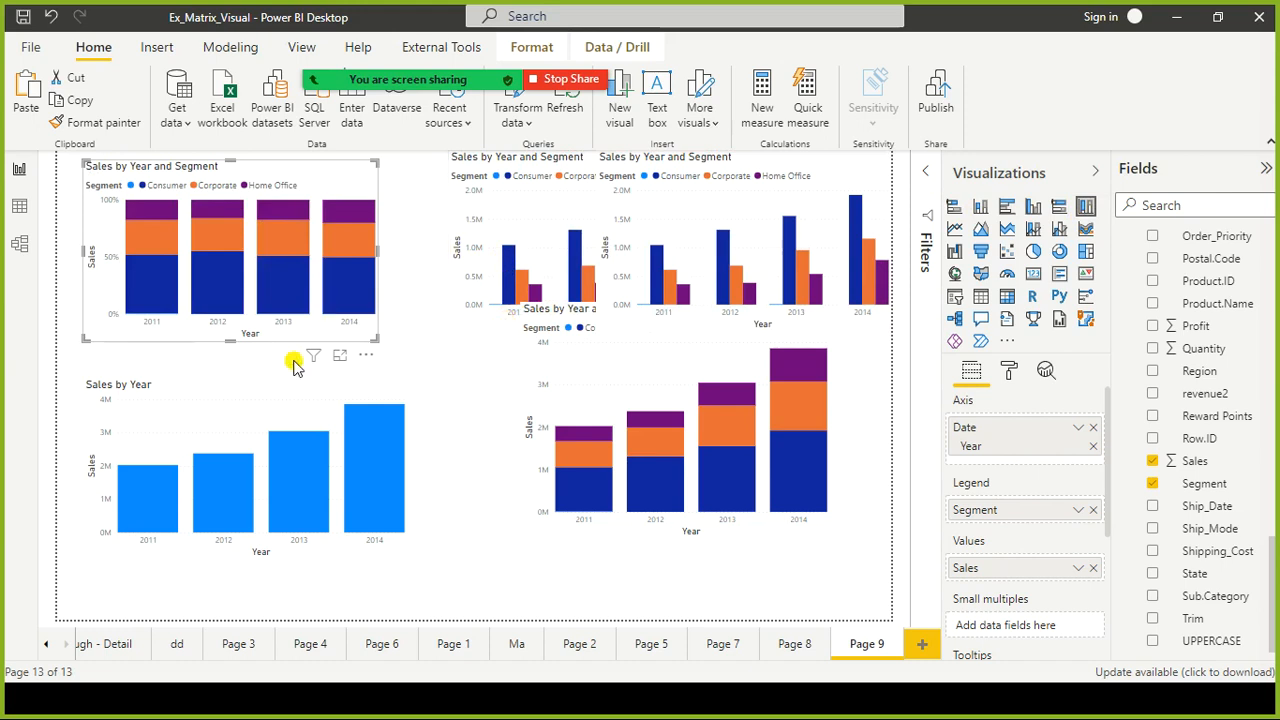
# Rearrange the page with Sales by Year and the clustered chart above, and the stacked and 100% stacked charts side by side below.
pyautogui.moveTo(293, 365); pyautogui.dragTo(547, 185)
pyautogui.moveTo(100, 197); pyautogui.dragTo(518, 447)
pyautogui.moveTo(558, 308); pyautogui.dragTo(127, 387)
pyautogui.click(690, 432)
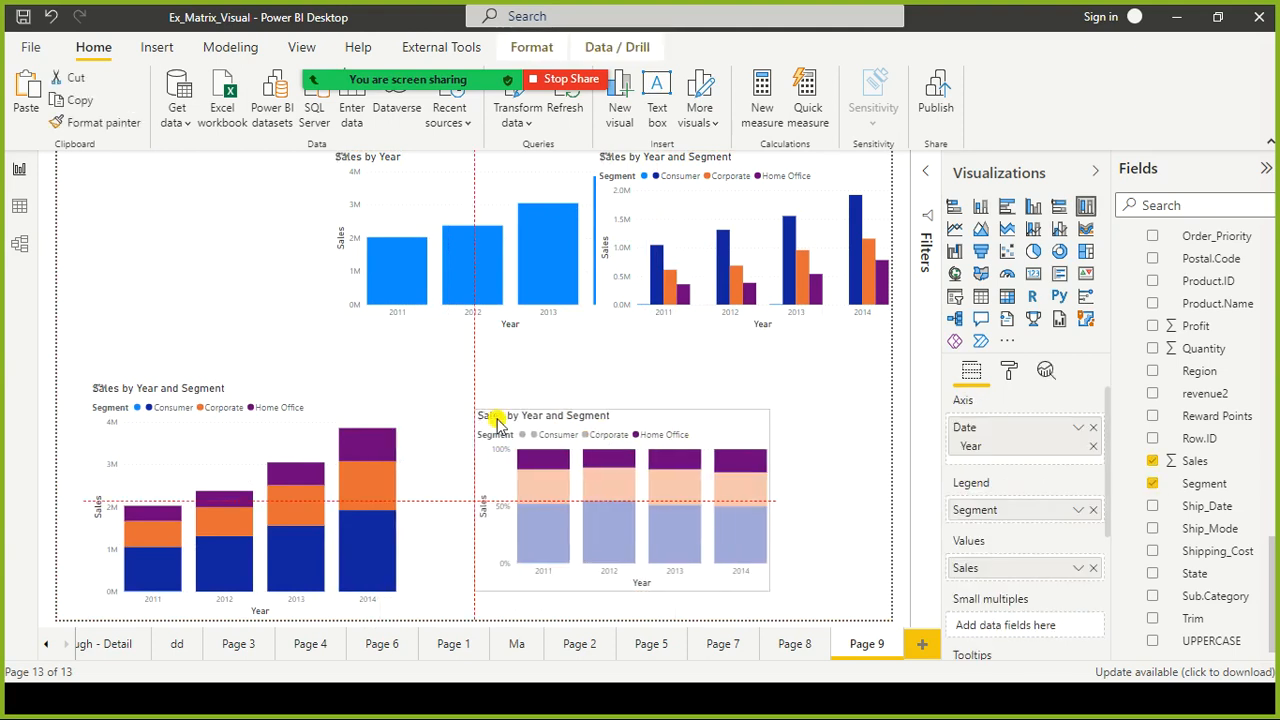
pyautogui.moveTo(325, 423); pyautogui.dragTo(400, 423)
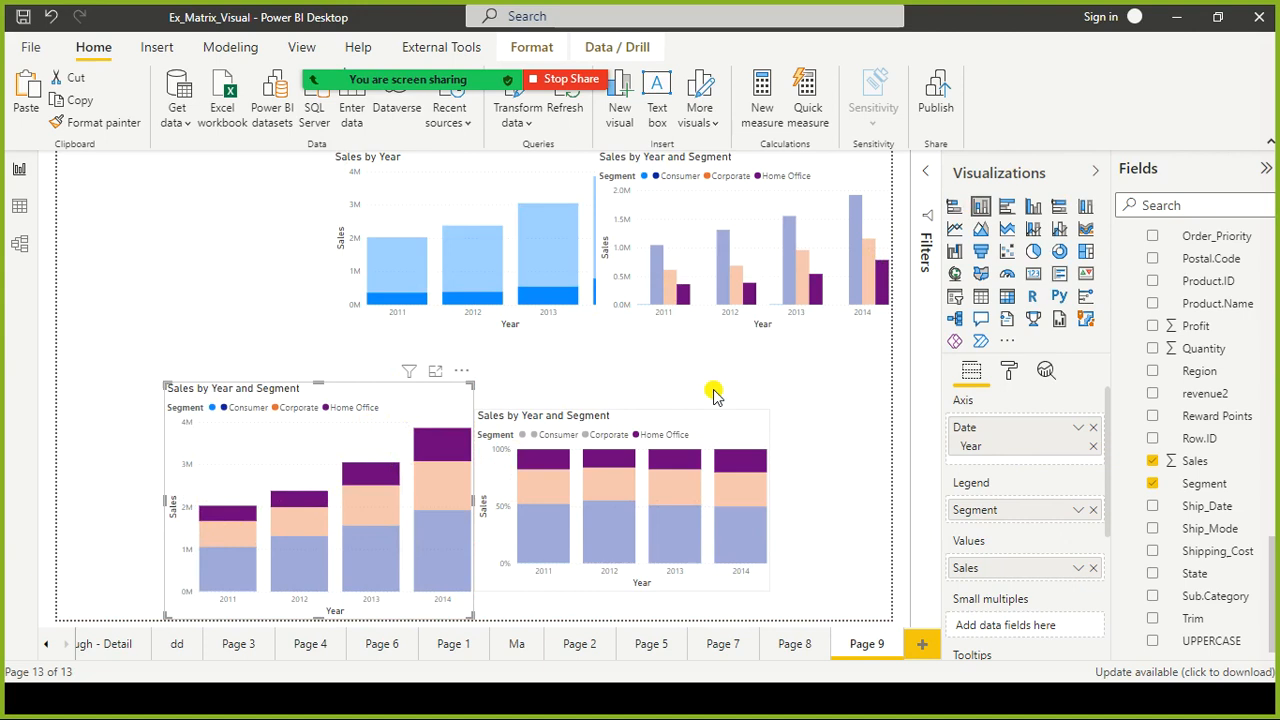
pyautogui.click(868, 183)
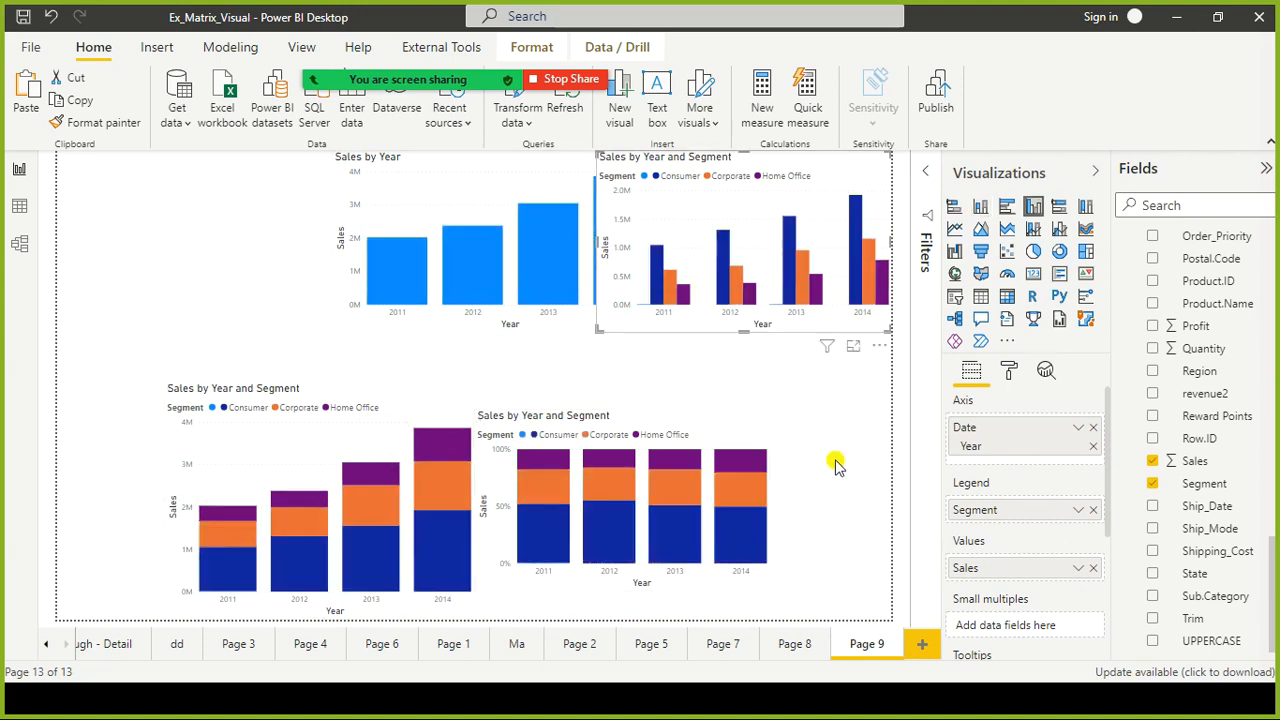
# Shrink the stacked segment chart beside the 100% stacked chart, duplicate it, and place the copy at the page's lower left.
pyautogui.moveTo(707, 418); pyautogui.dragTo(780, 425)
pyautogui.moveTo(320, 617); pyautogui.dragTo(453, 543)
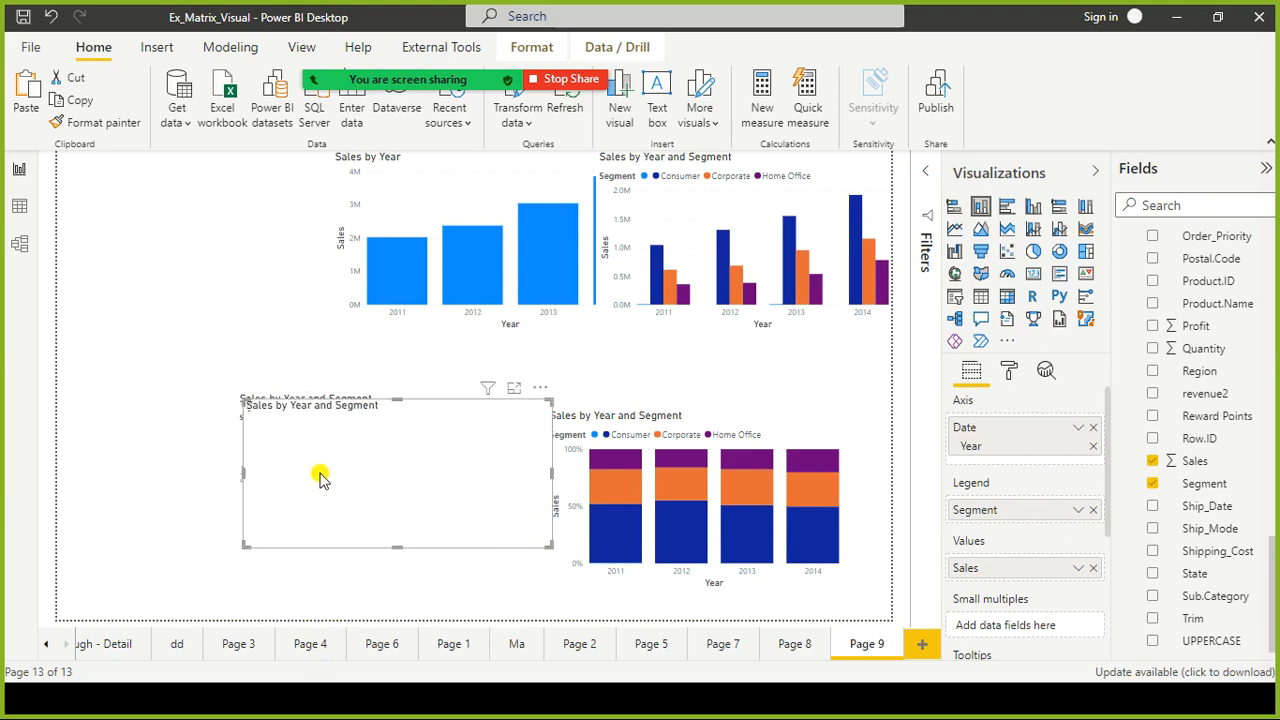
pyautogui.moveTo(445, 539); pyautogui.dragTo(251, 456)
# Shrink the 100% stacked chart and the neighbouring stacked chart, and place them side by side without overlap.
pyautogui.click(688, 579)
pyautogui.moveTo(697, 591); pyautogui.dragTo(738, 528)
pyautogui.moveTo(457, 535); pyautogui.dragTo(518, 551)
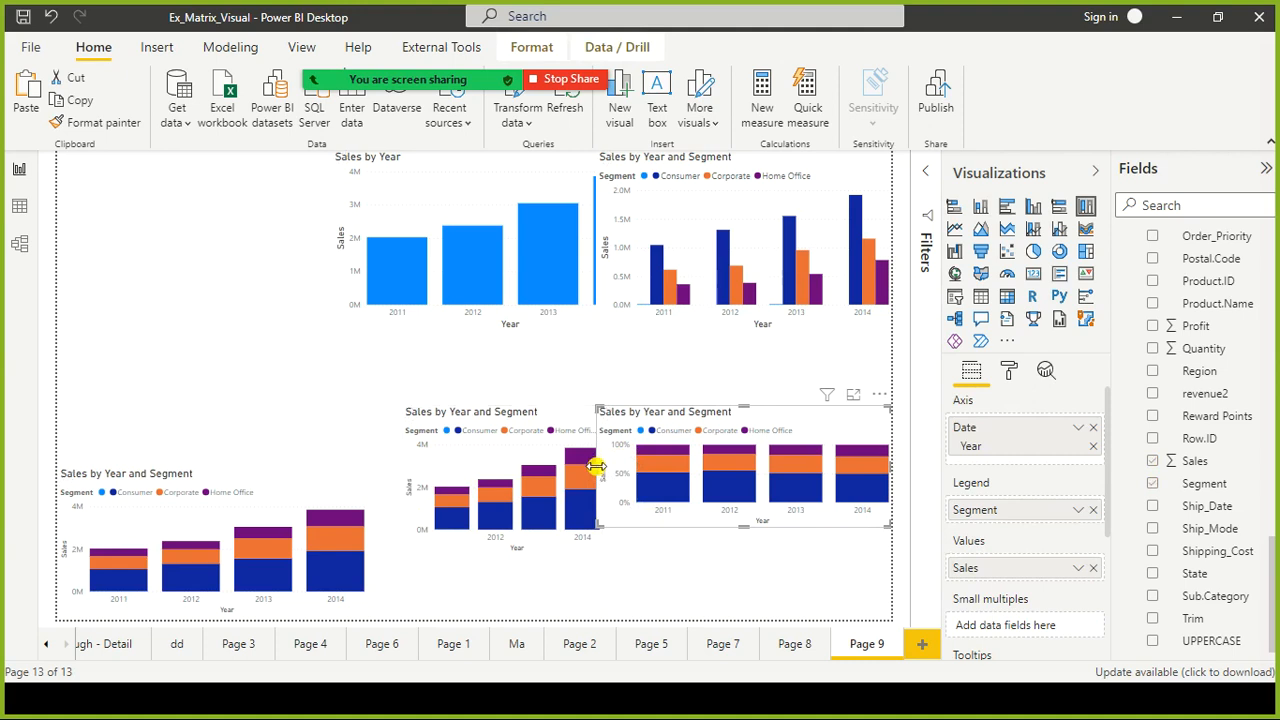
pyautogui.moveTo(600, 467); pyautogui.dragTo(656, 473)
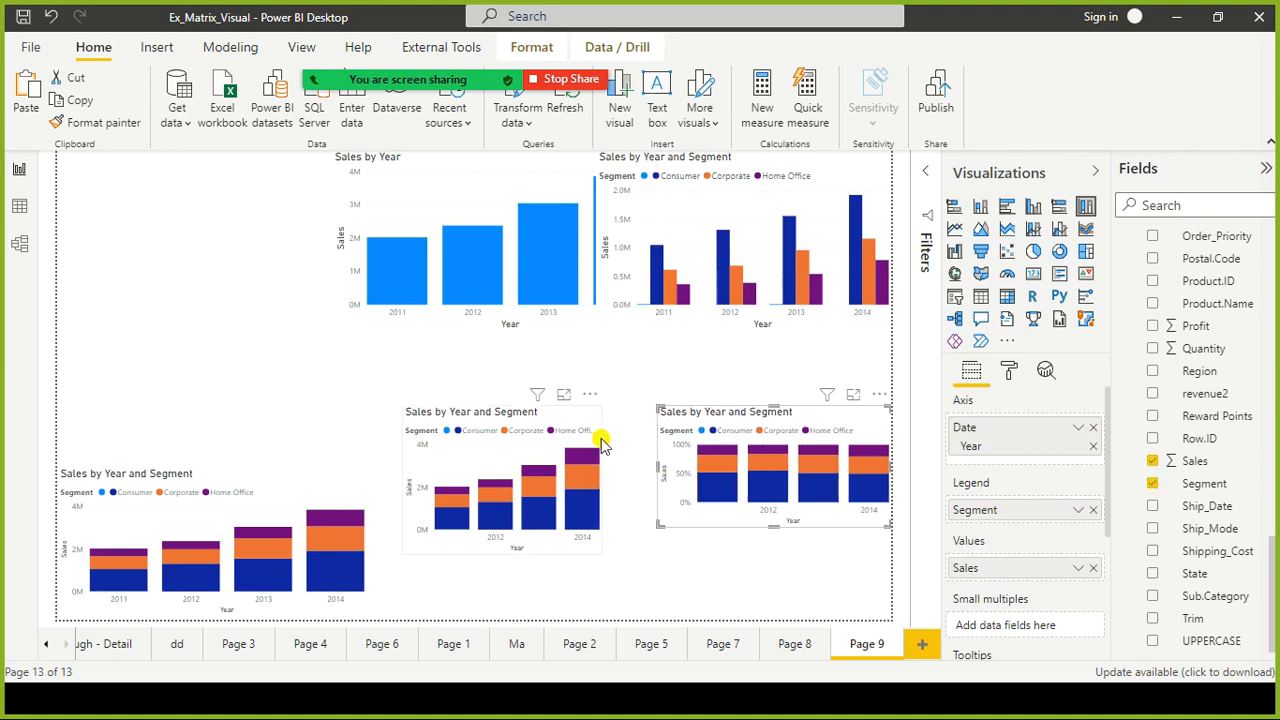
pyautogui.moveTo(600, 437); pyautogui.dragTo(629, 423)
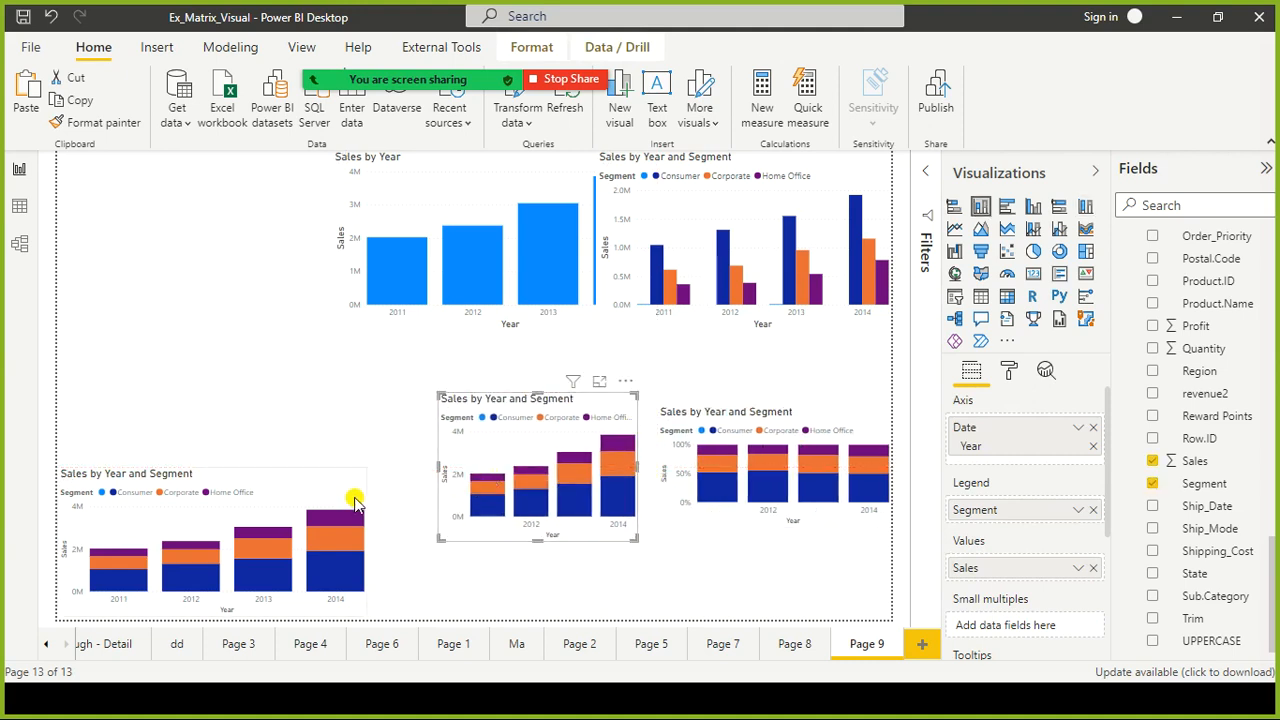
# Reduce the height of the lower-left stacked segment chart and move it up, level with the charts beside it.
pyautogui.click(364, 555)
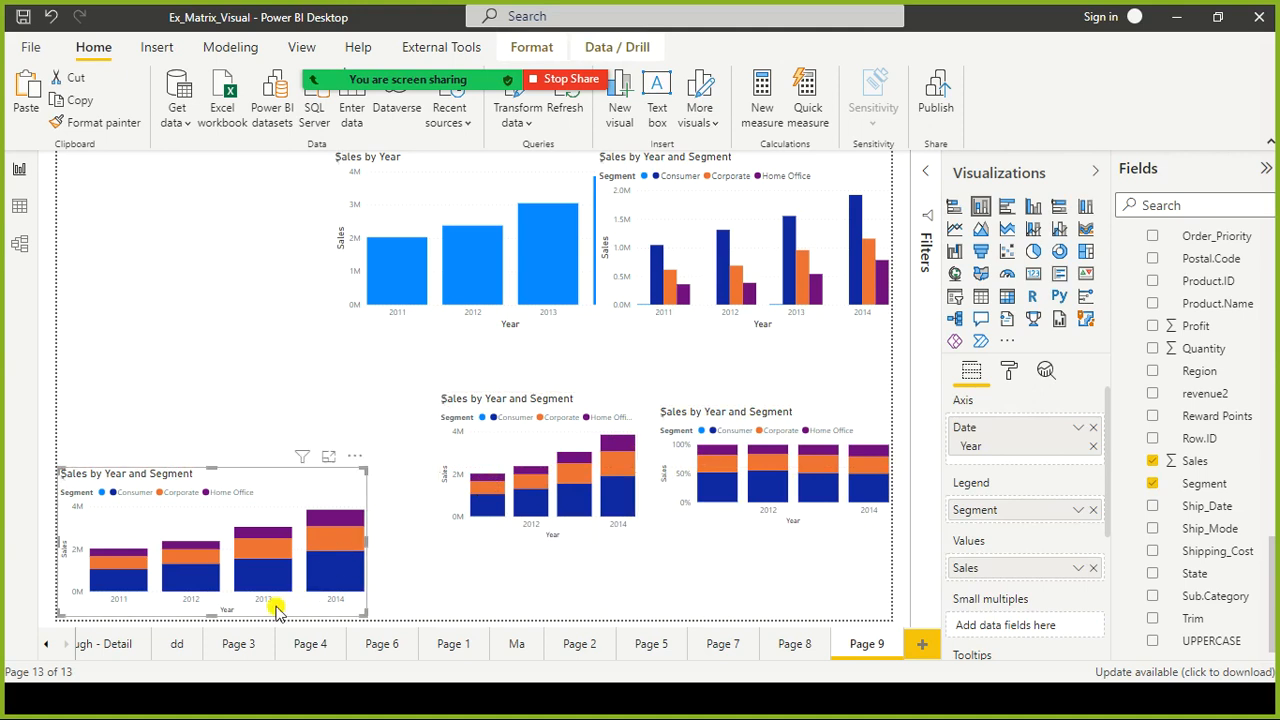
pyautogui.moveTo(212, 612); pyautogui.dragTo(224, 562)
pyautogui.moveTo(254, 479); pyautogui.dragTo(282, 454)
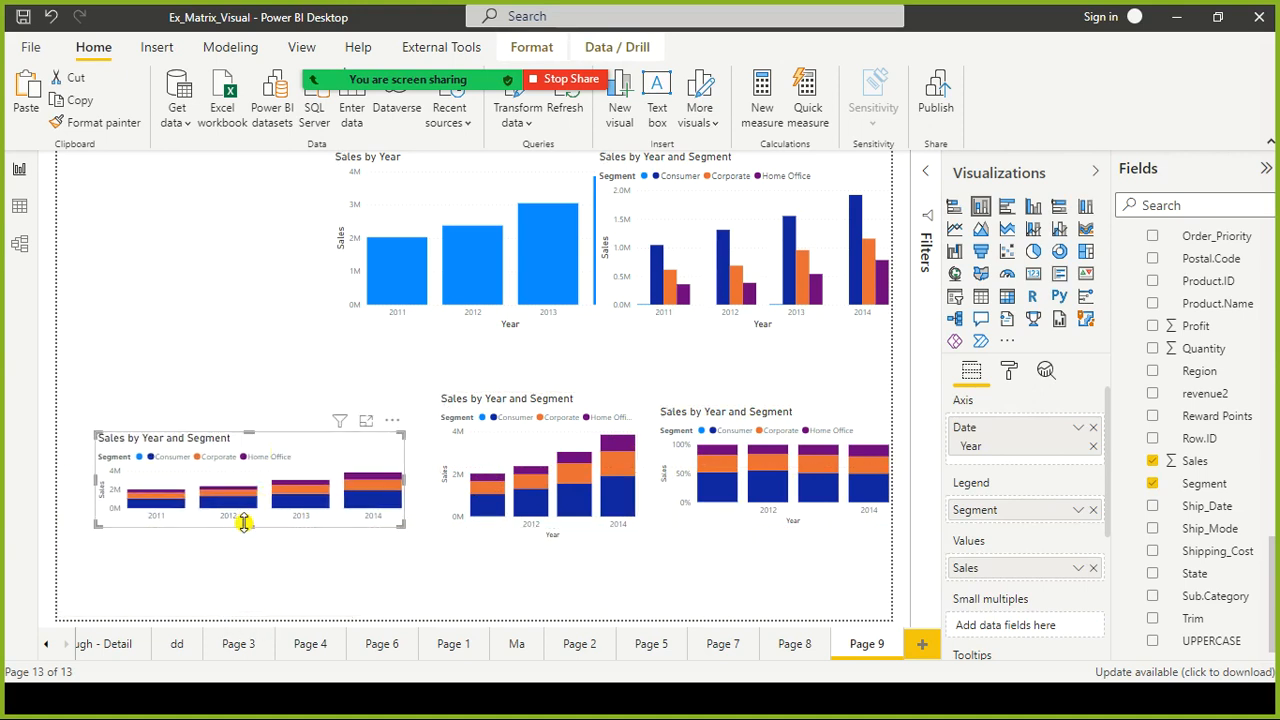
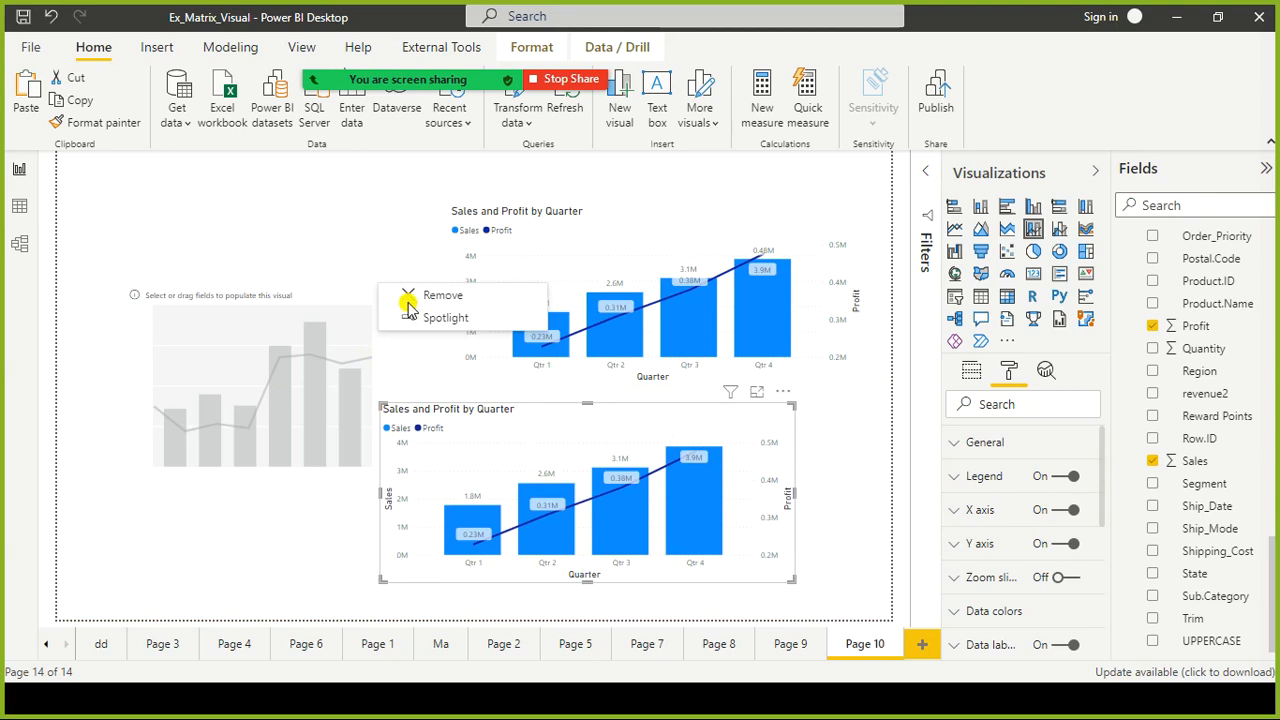
# Remove the empty combo chart from Page 10 and move the lower Sales and Profit by Quarter chart to the page's left side.
pyautogui.click(420, 296)
pyautogui.moveTo(530, 455); pyautogui.dragTo(268, 430)
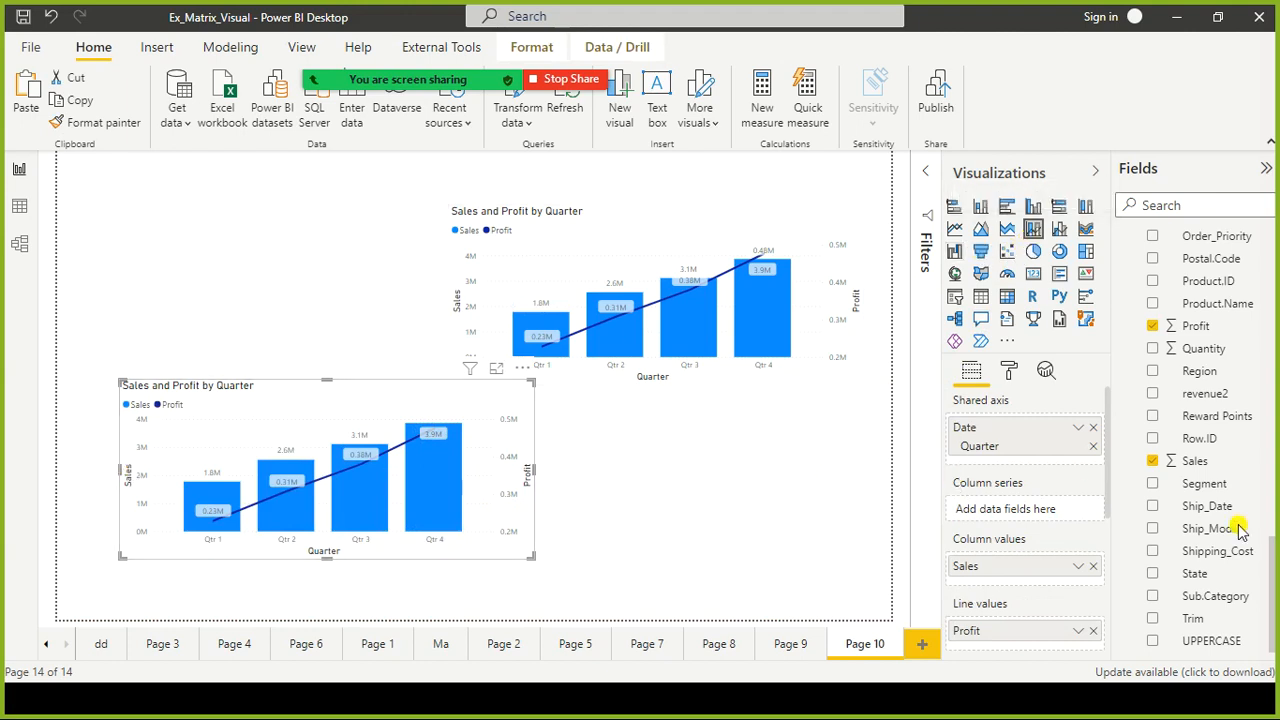
# Add the Segment field as the column series of the lower-left Sales and Profit by Quarter combo chart.
pyautogui.scroll(-3, 1077, 515)
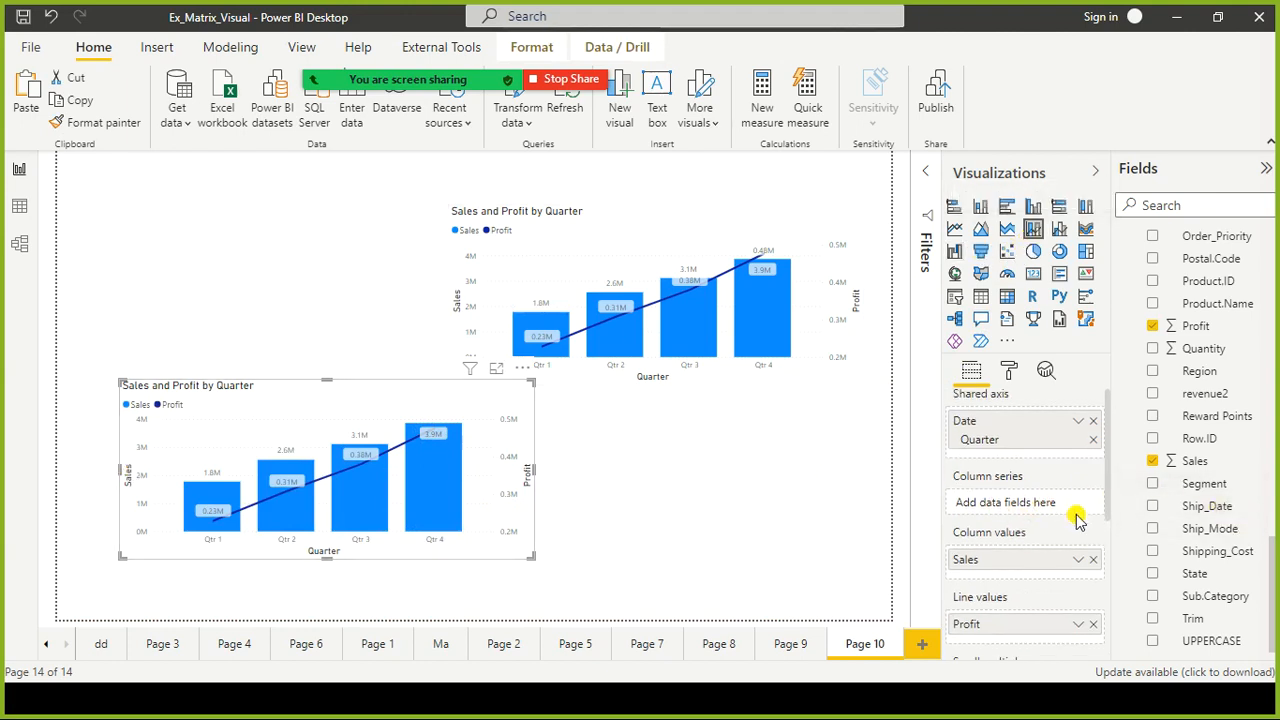
pyautogui.scroll(-2, 1077, 515)
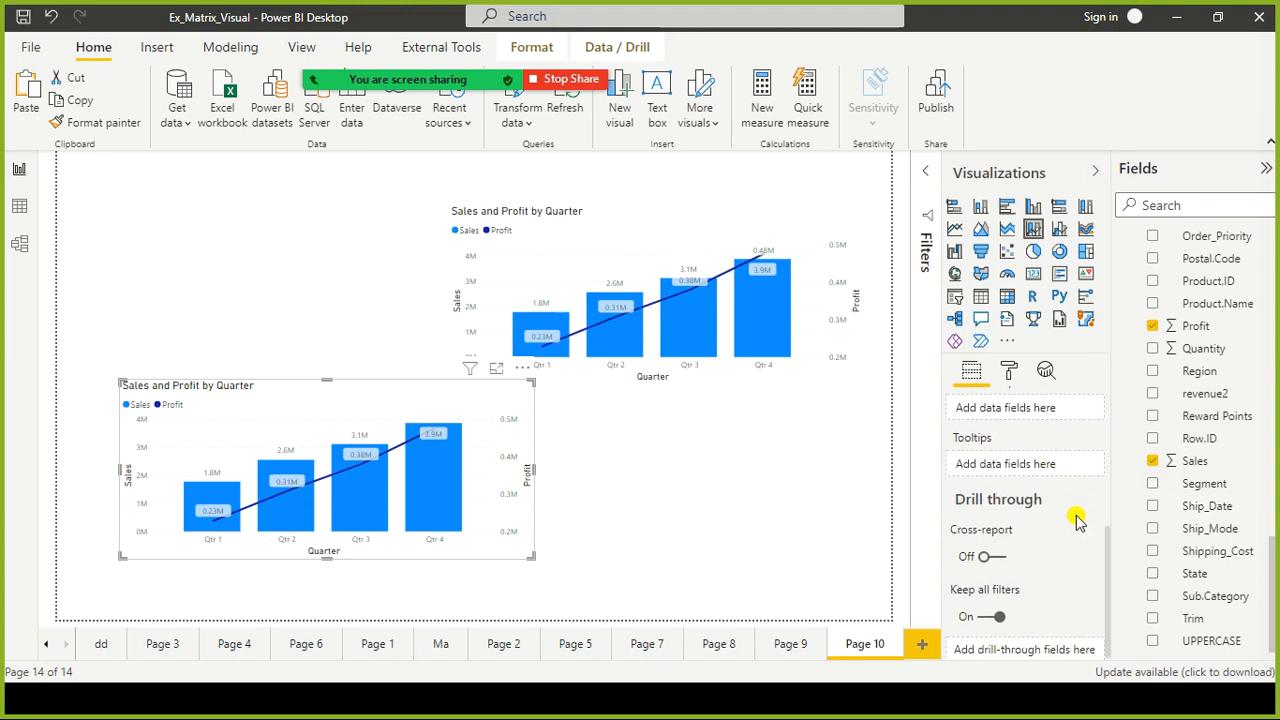
pyautogui.scroll(1, 1077, 518)
pyautogui.scroll(3, 1077, 518)
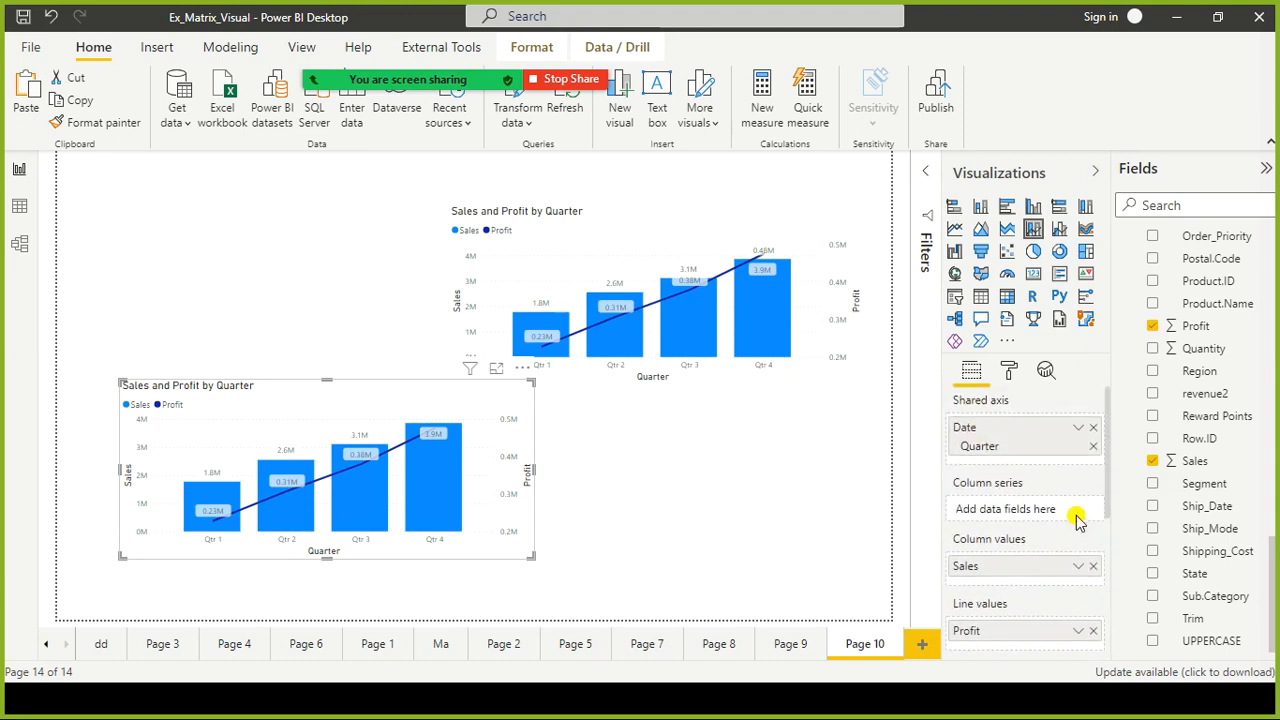
pyautogui.scroll(-3, 1077, 515)
pyautogui.scroll(5, 1251, 527)
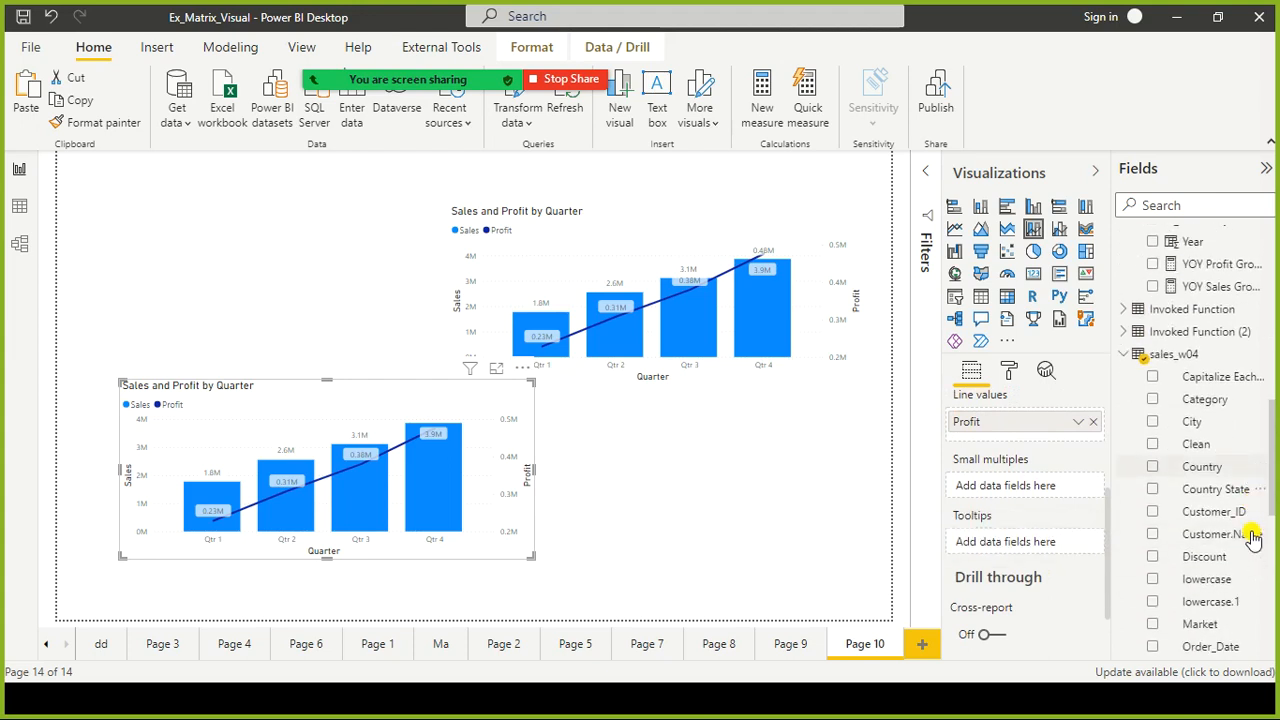
pyautogui.scroll(-6, 1252, 537)
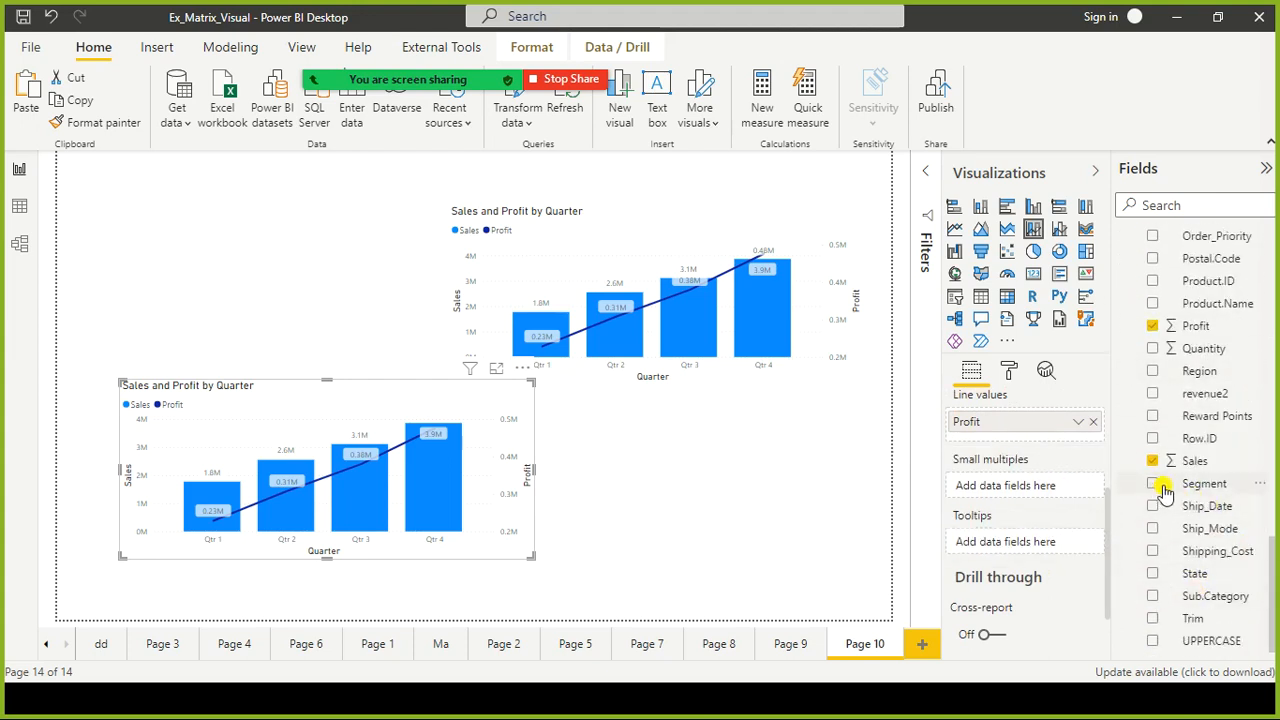
pyautogui.moveTo(1162, 485); pyautogui.dragTo(986, 529)
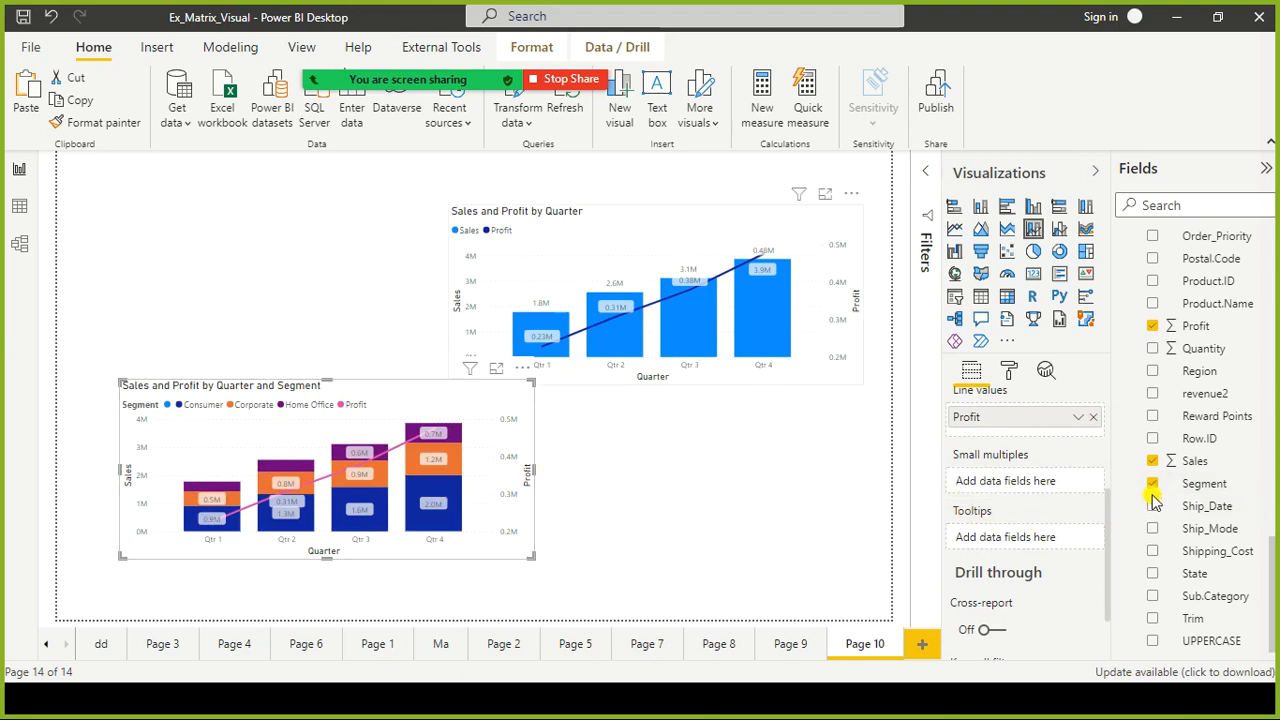
# Split the upper clustered combo chart's columns by Segment and enlarge it at the page's upper right.
pyautogui.click(848, 364)
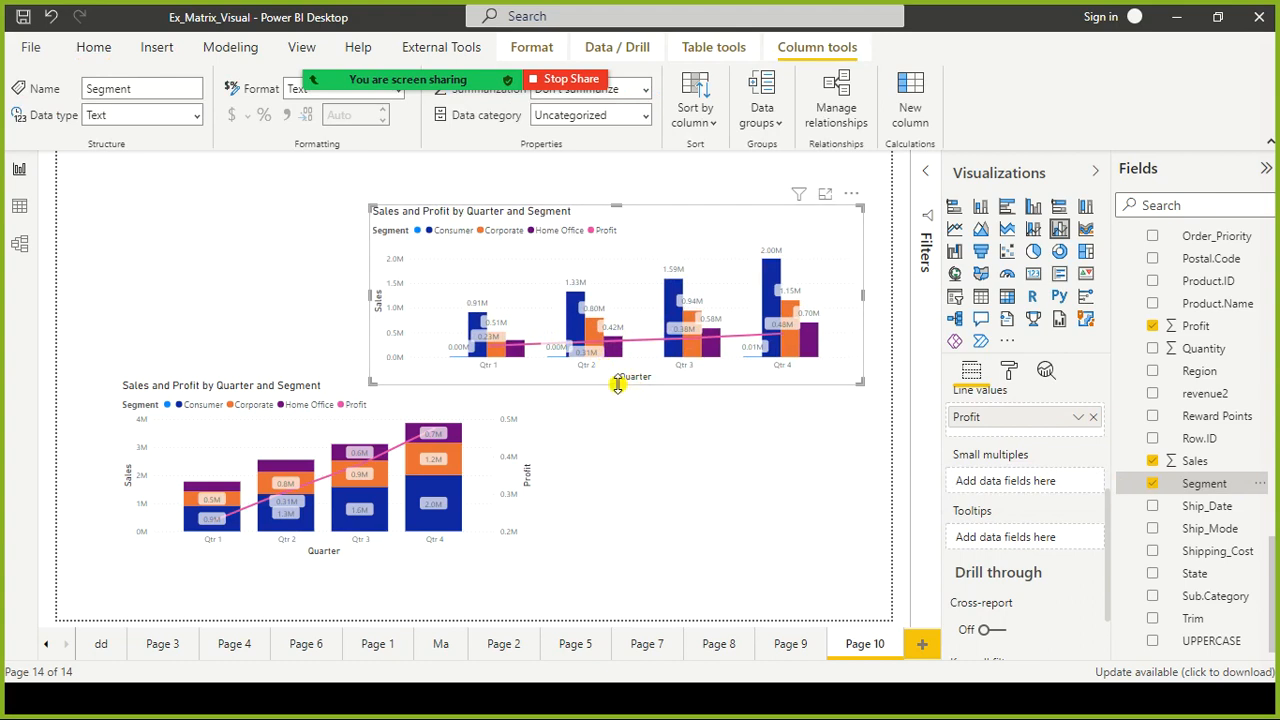
pyautogui.moveTo(621, 381); pyautogui.dragTo(598, 465)
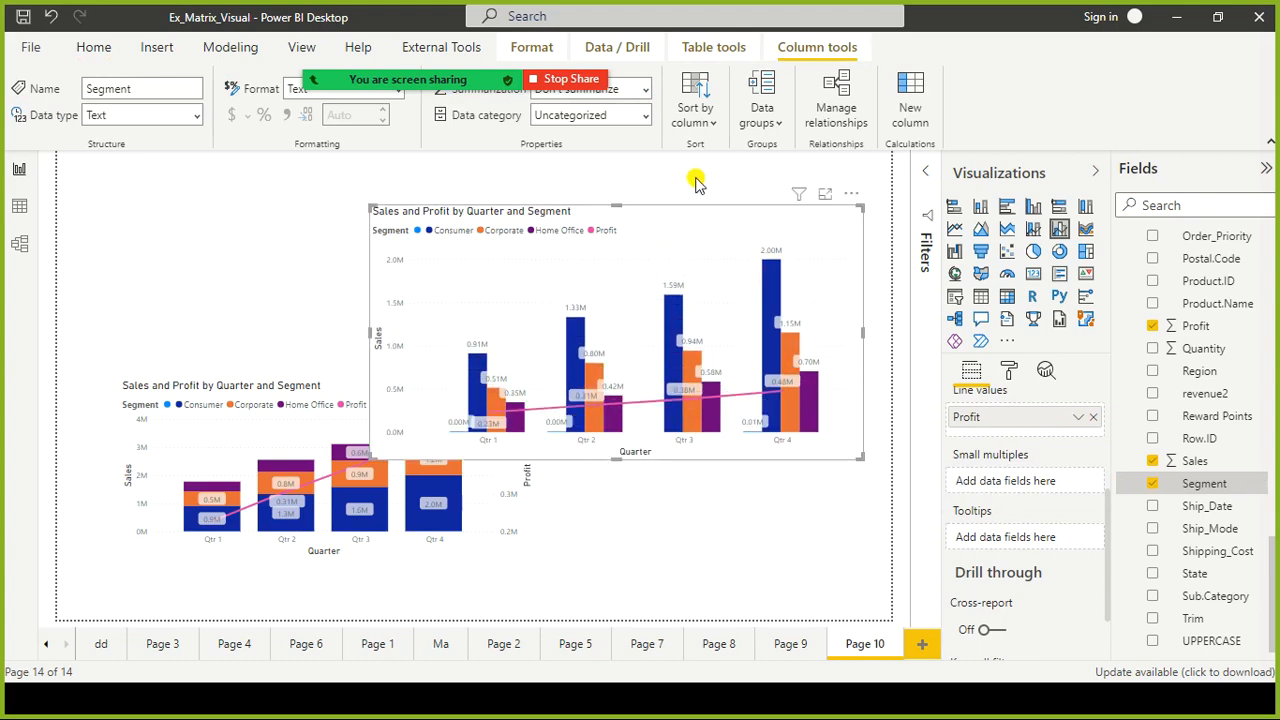
pyautogui.moveTo(669, 234); pyautogui.dragTo(697, 180)
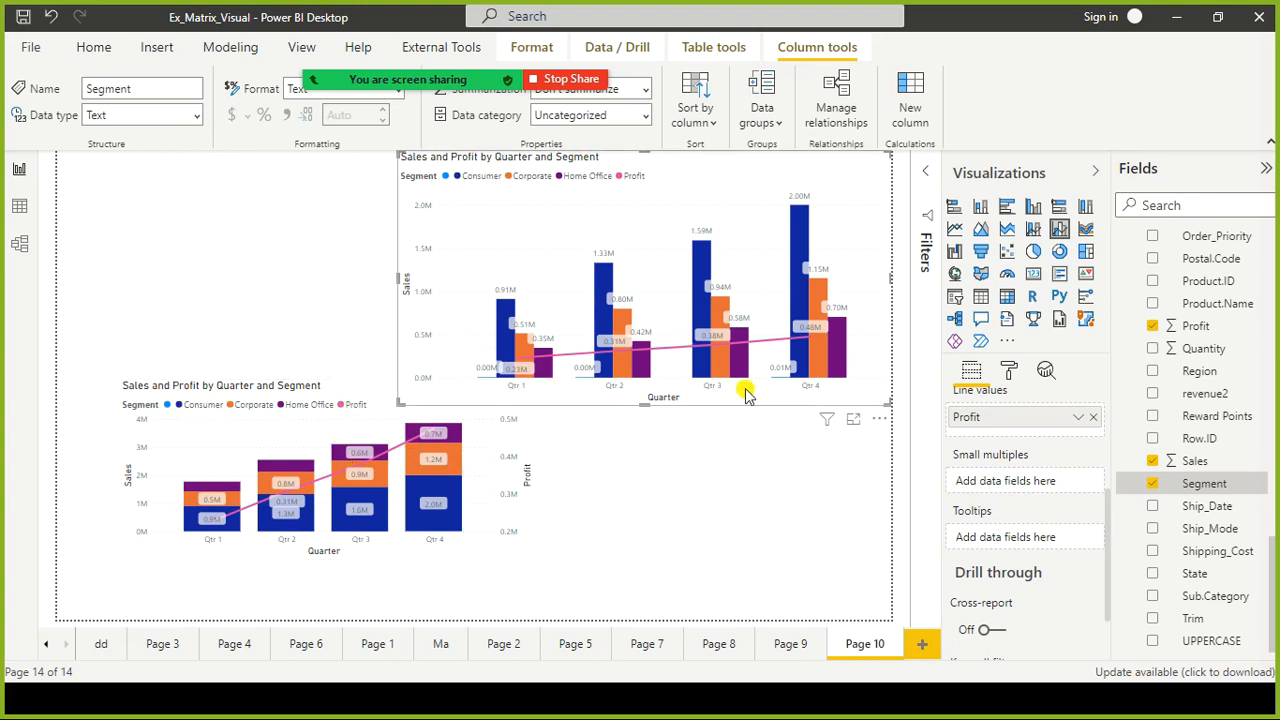
pyautogui.moveTo(845, 357)
pyautogui.click(643, 457)
# Make the lower-left stacked combo chart taller and narrow it so it no longer covers the clustered combo chart.
pyautogui.click(386, 514)
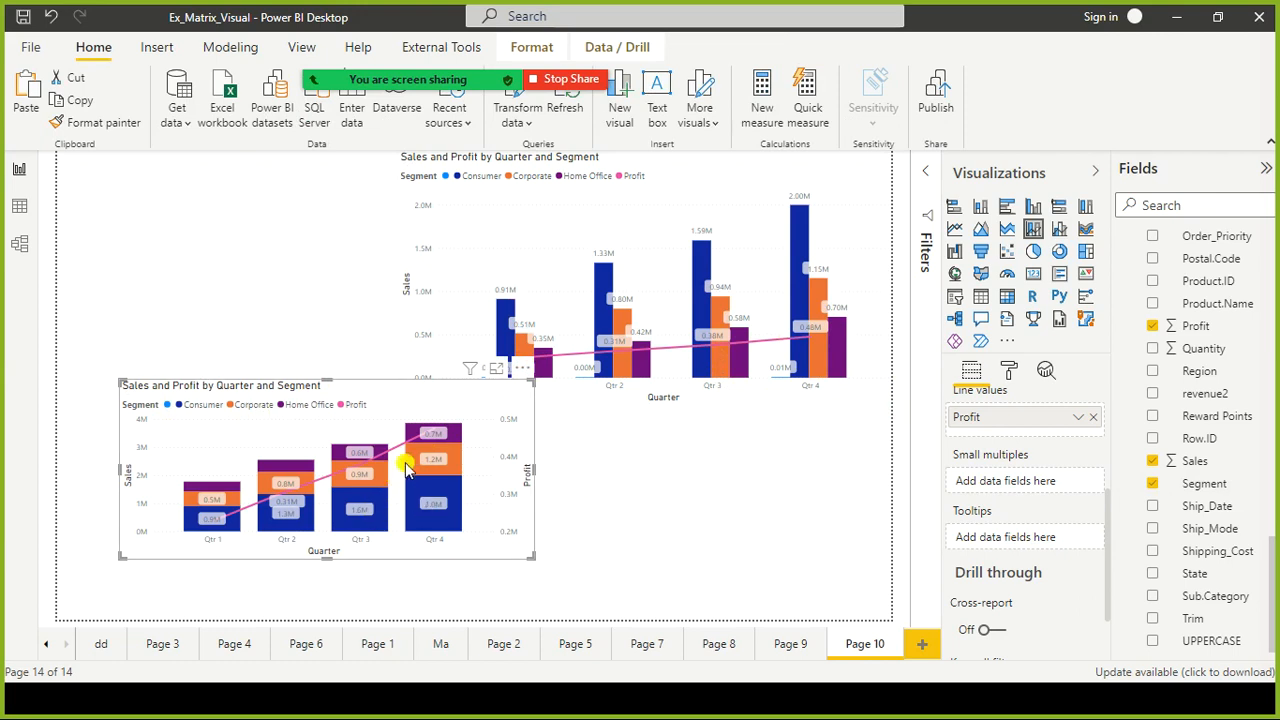
pyautogui.moveTo(330, 380); pyautogui.dragTo(332, 322)
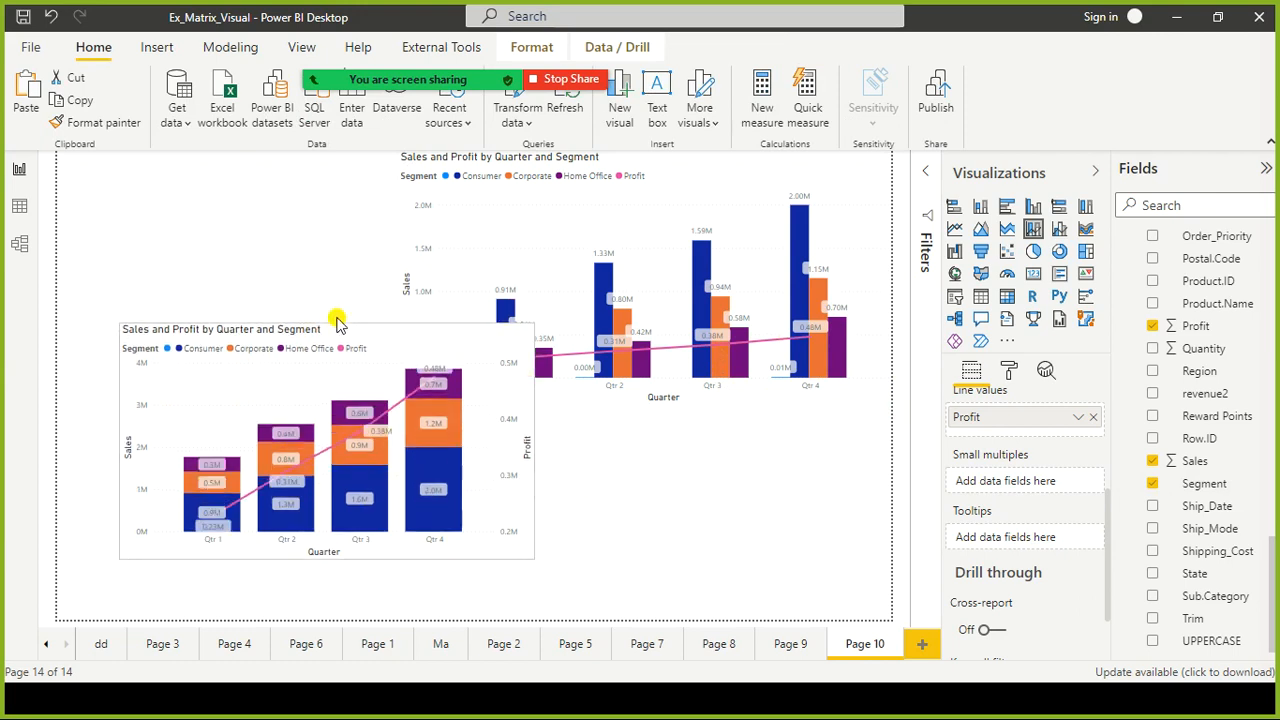
pyautogui.click(698, 508)
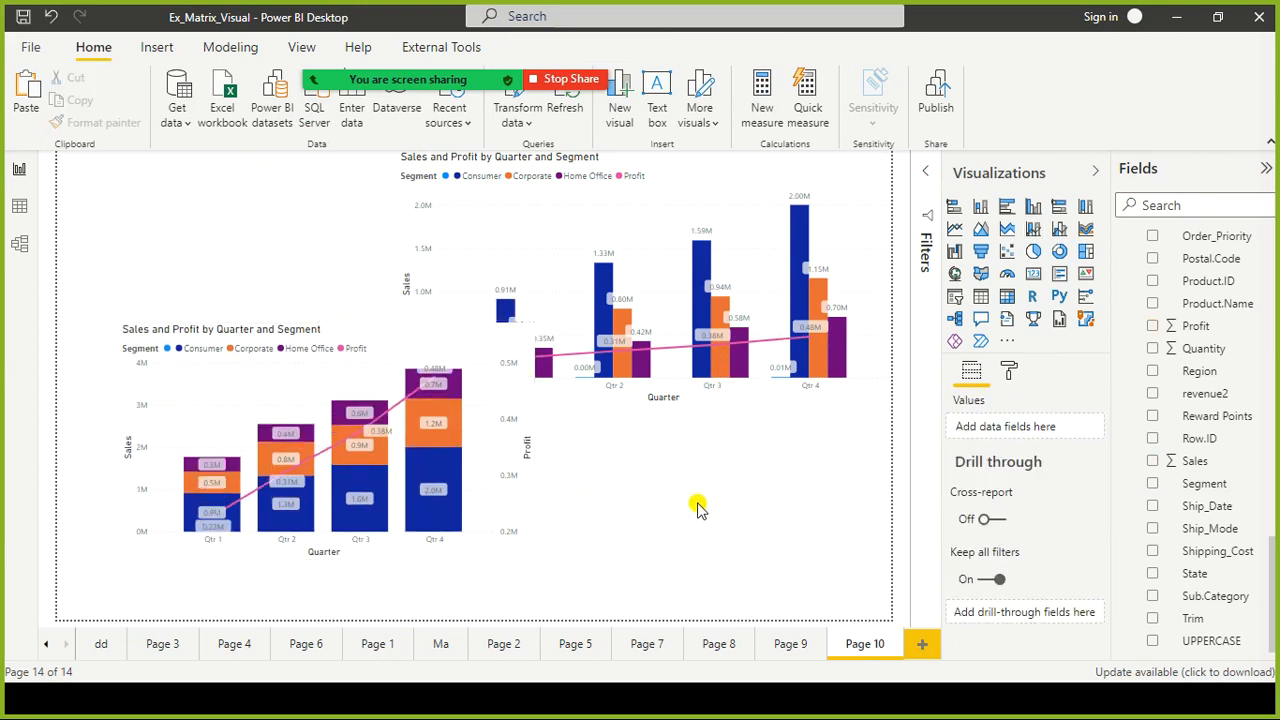
pyautogui.click(515, 455)
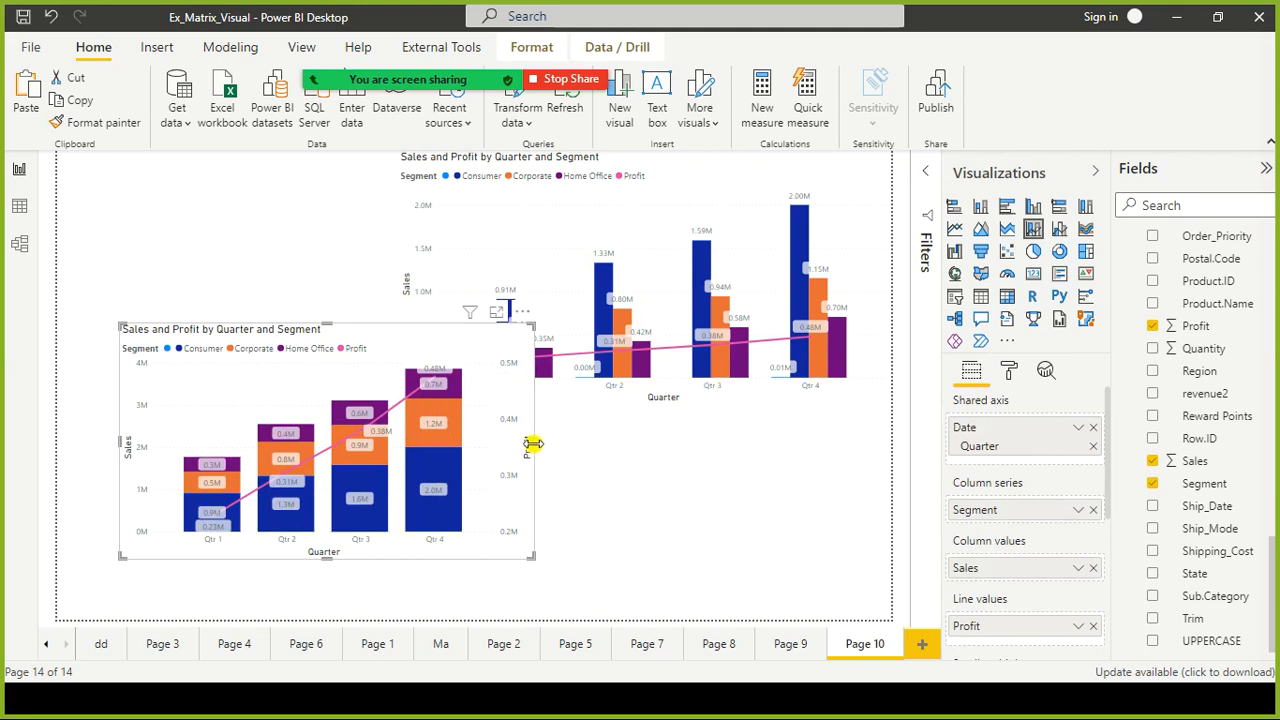
pyautogui.moveTo(530, 446); pyautogui.dragTo(446, 456)
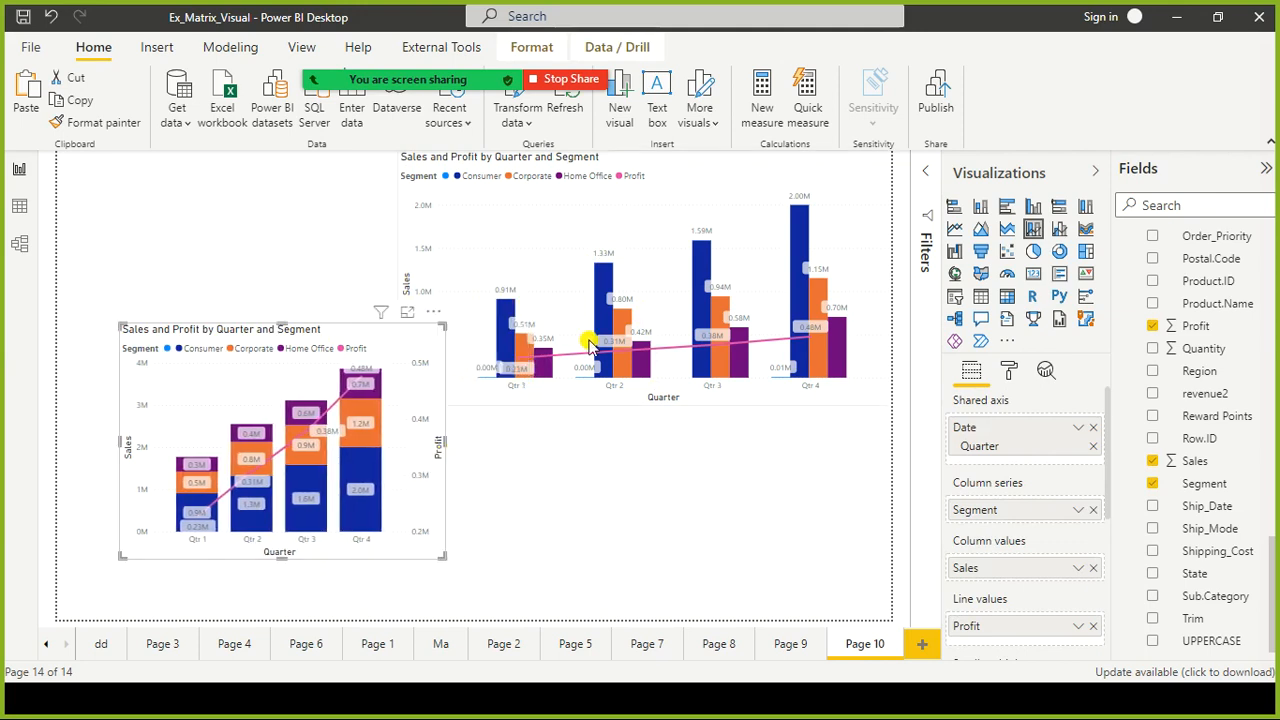
# Move both combo charts to the lower part of the page and add an empty scatter chart at the upper left.
pyautogui.click(400, 284)
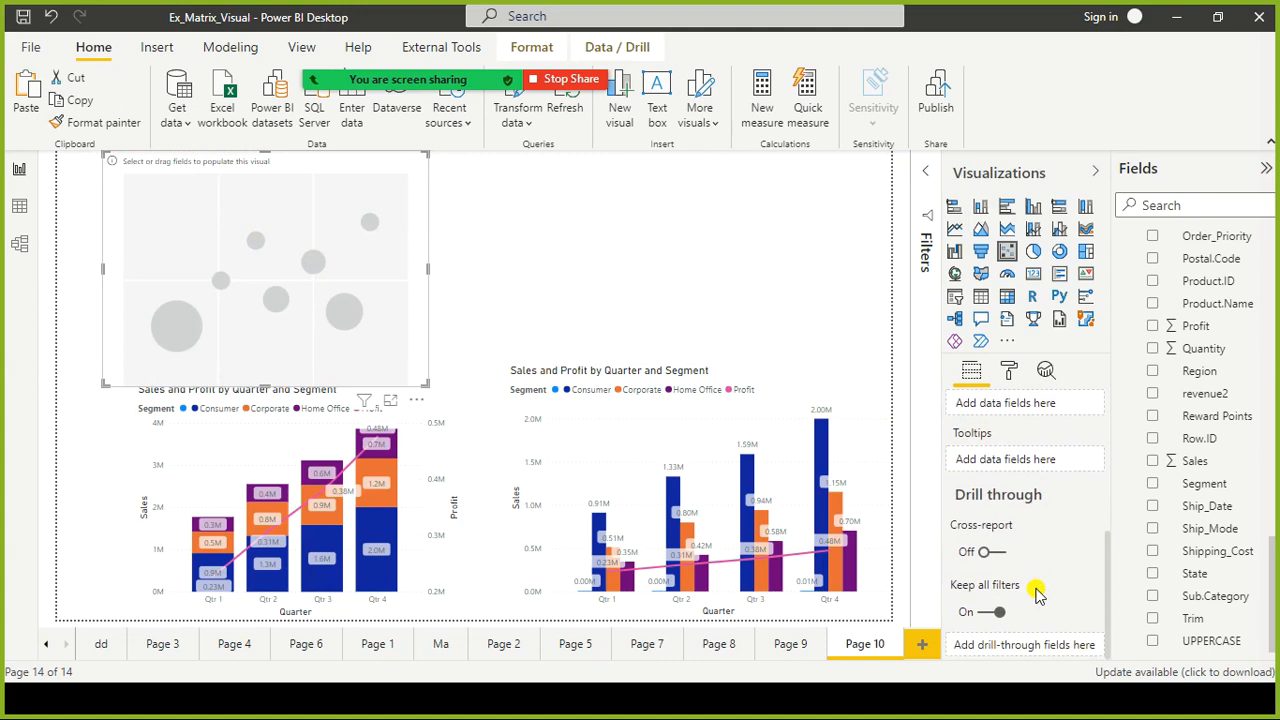
pyautogui.scroll(5, 1034, 589)
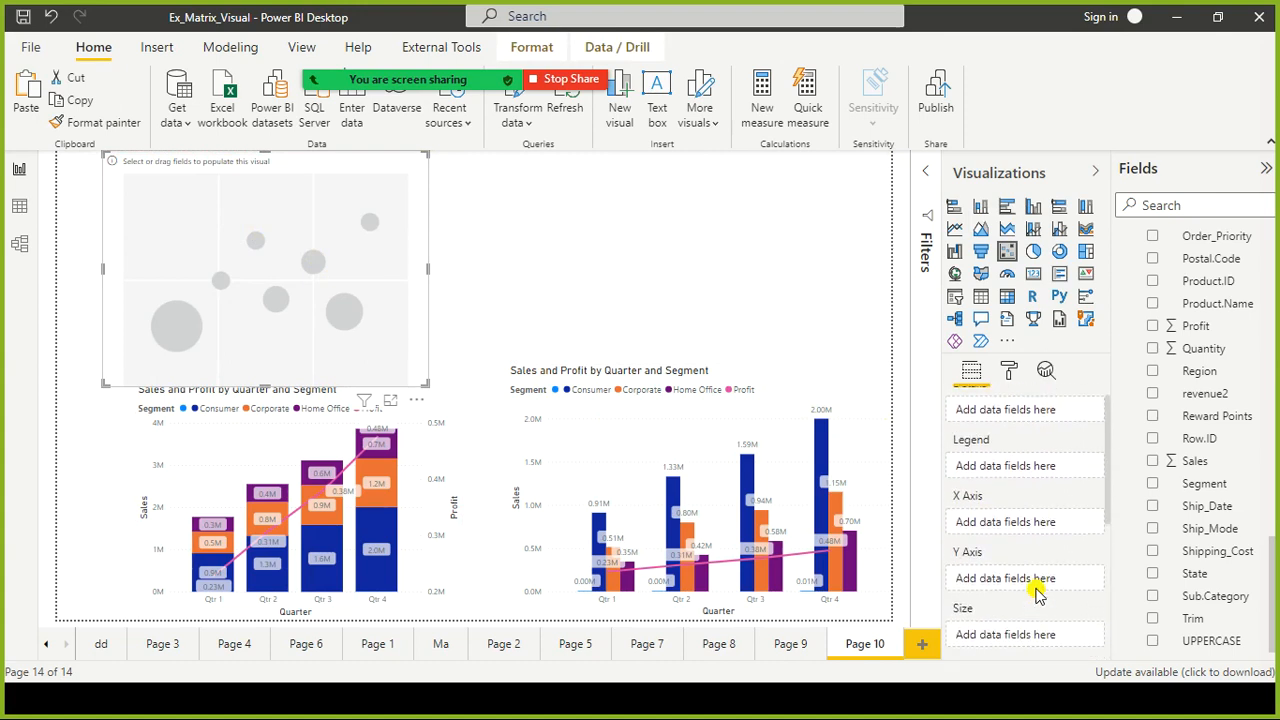
pyautogui.scroll(-5, 1034, 570)
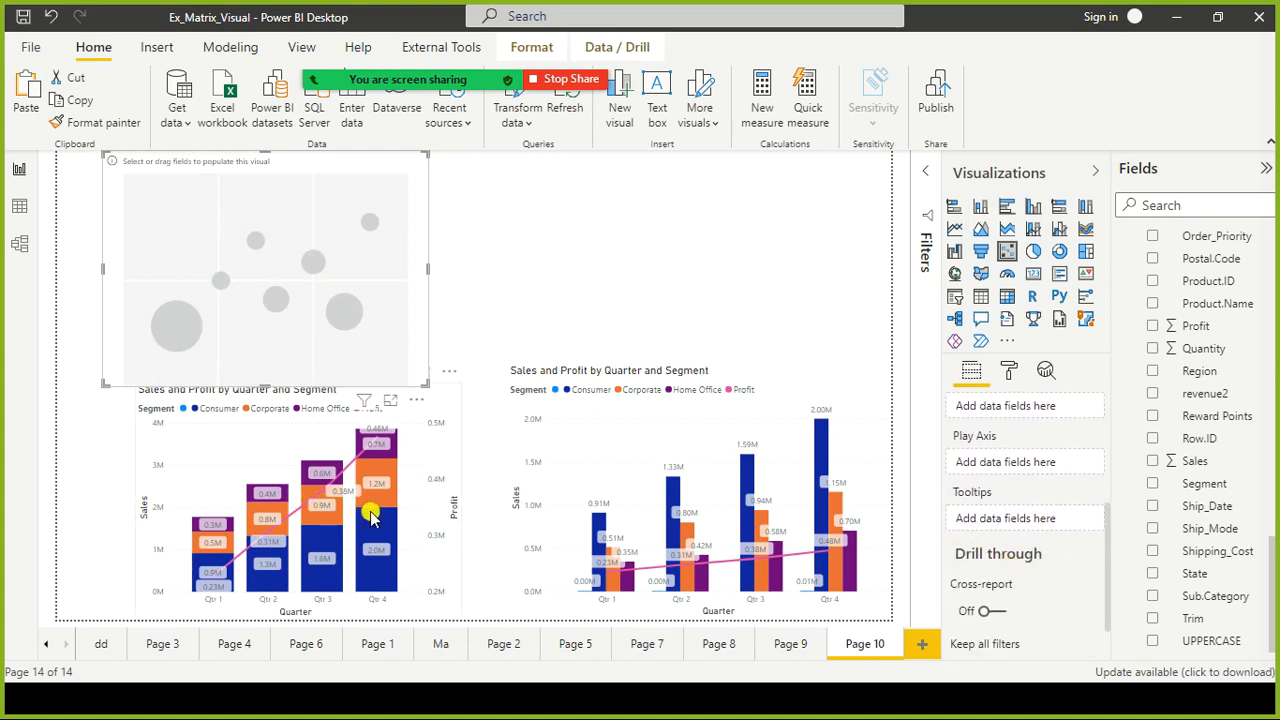
# Add Quantity to the tooltips of the lower-left stacked combo chart.
pyautogui.moveTo(371, 515)
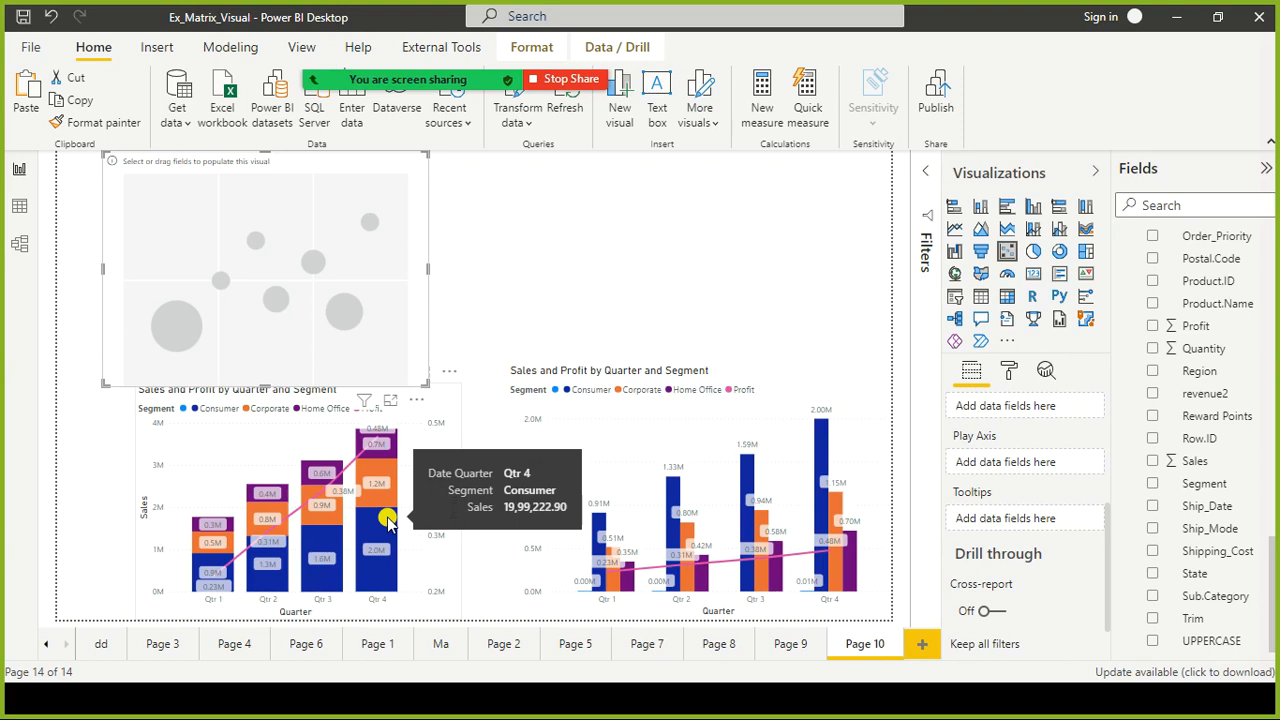
pyautogui.click(416, 529)
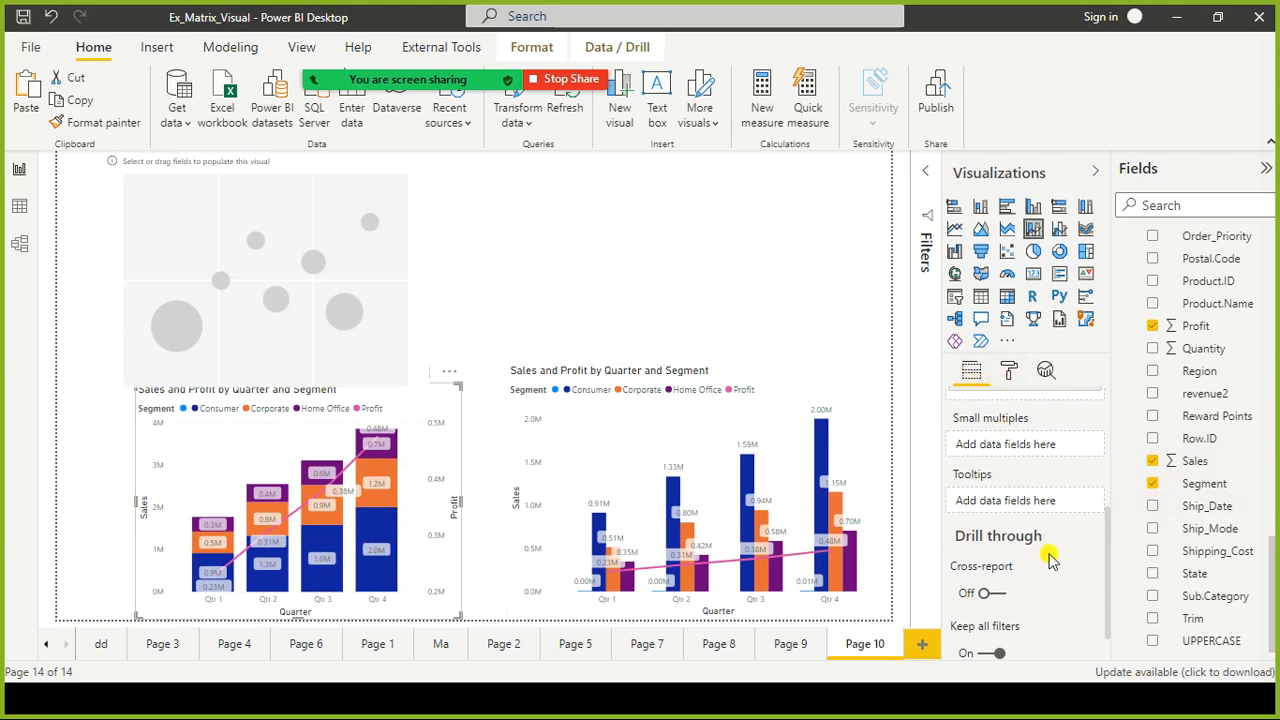
pyautogui.scroll(-1, 1050, 575)
pyautogui.scroll(3, 1051, 594)
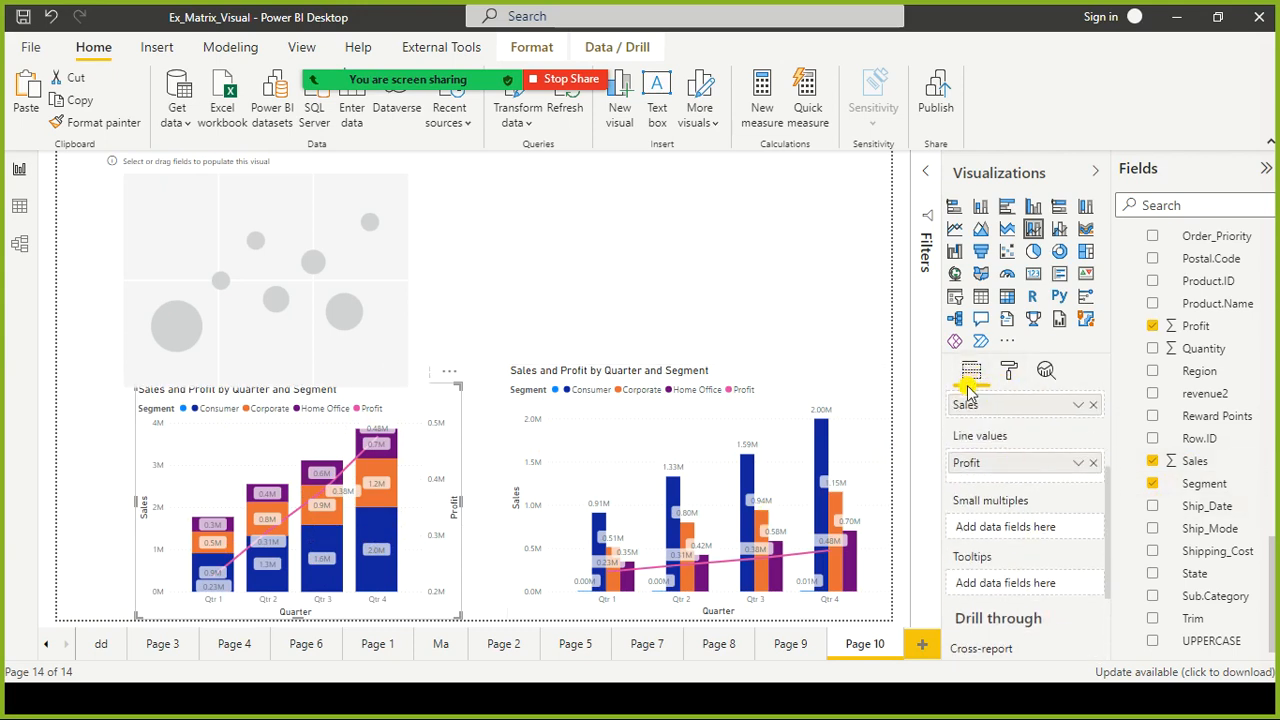
pyautogui.scroll(-2, 1030, 500)
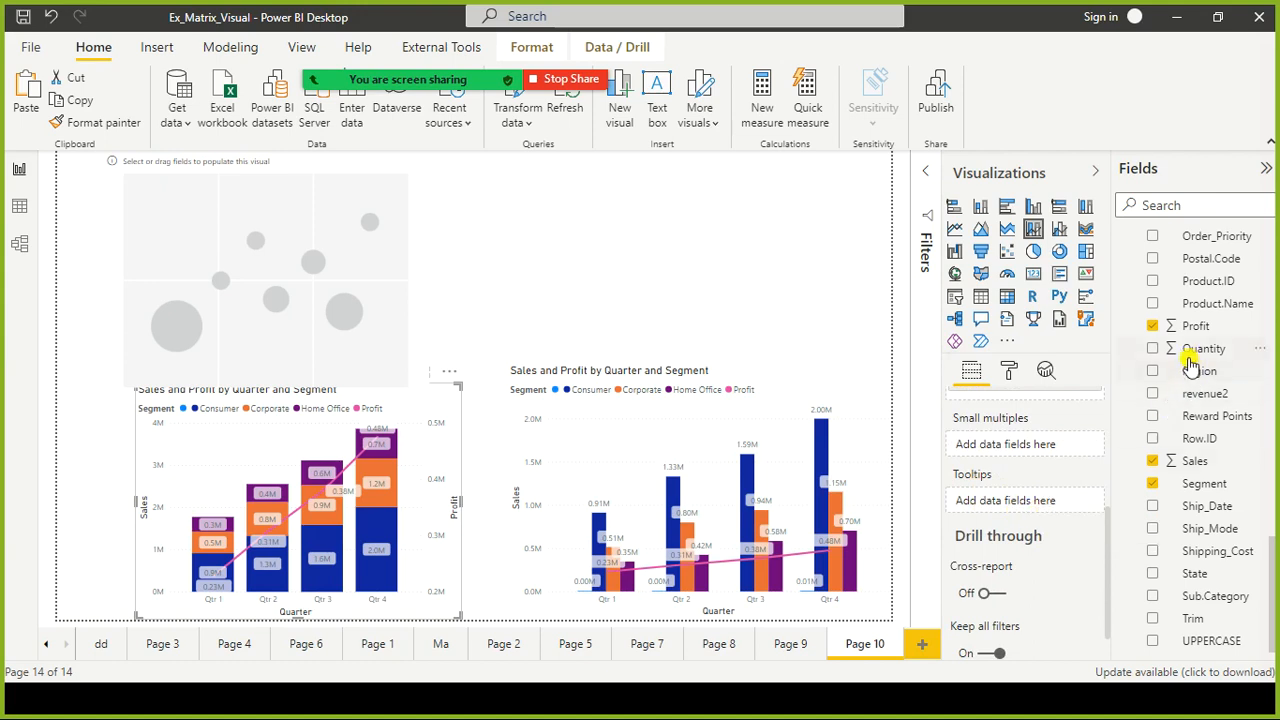
pyautogui.moveTo(1180, 350); pyautogui.dragTo(1040, 503)
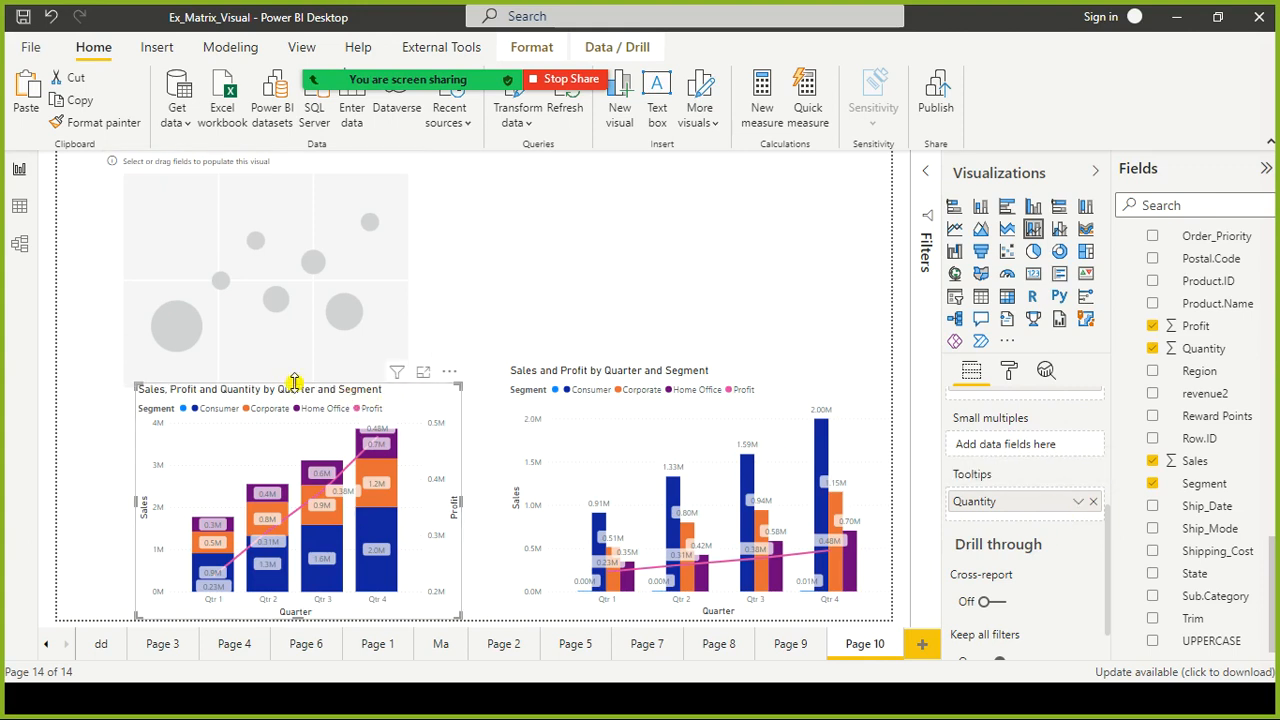
# Reduce the heights of the lower-left combo chart and the empty scatter chart so they do not overlap.
pyautogui.moveTo(286, 385); pyautogui.dragTo(288, 437)
pyautogui.moveTo(310, 380); pyautogui.dragTo(297, 362)
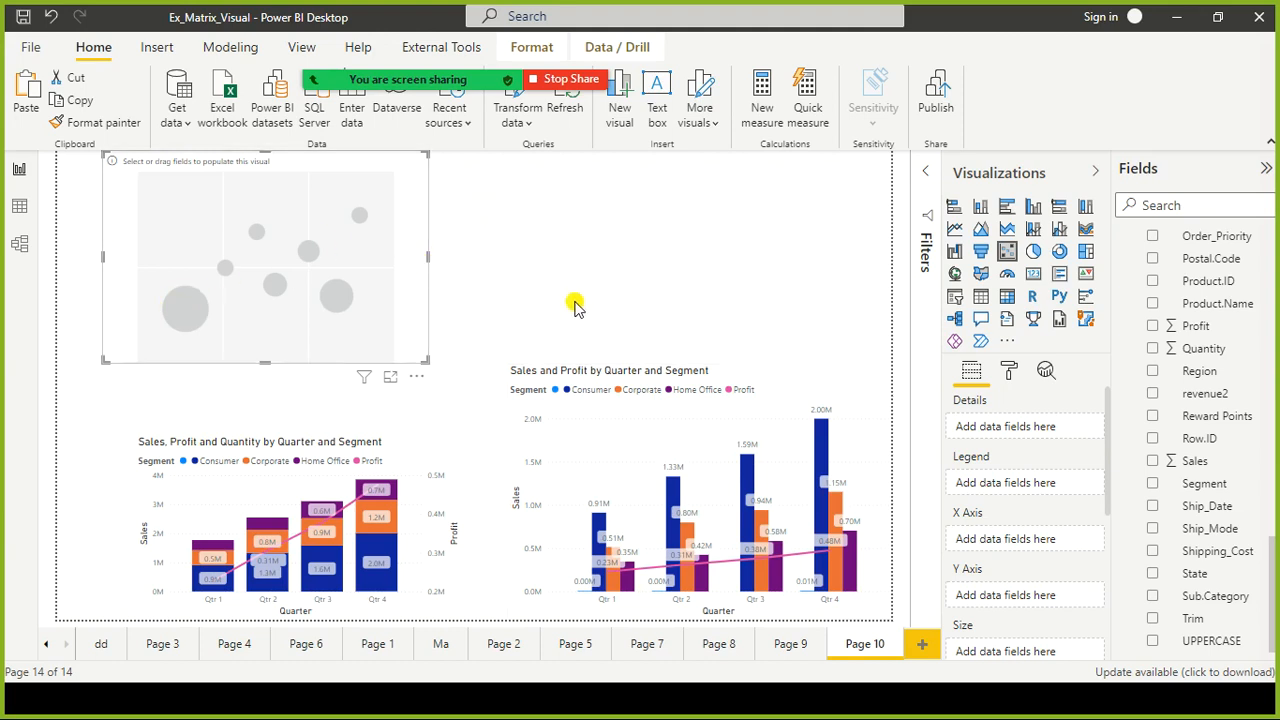
# Set the scatter chart's details to Category and use Sales for both the X axis and the bubble size.
pyautogui.scroll(4, 1230, 405)
pyautogui.scroll(-5, 1230, 405)
pyautogui.click(1152, 461)
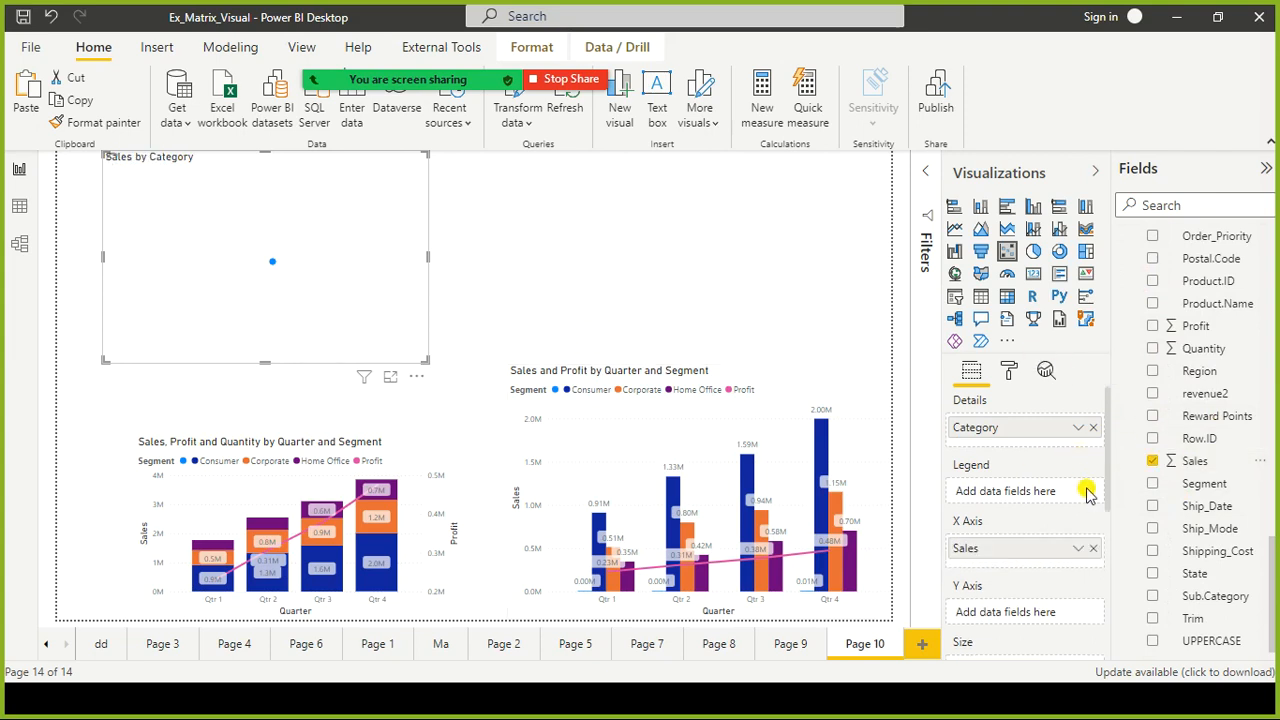
pyautogui.scroll(-2, 1088, 500)
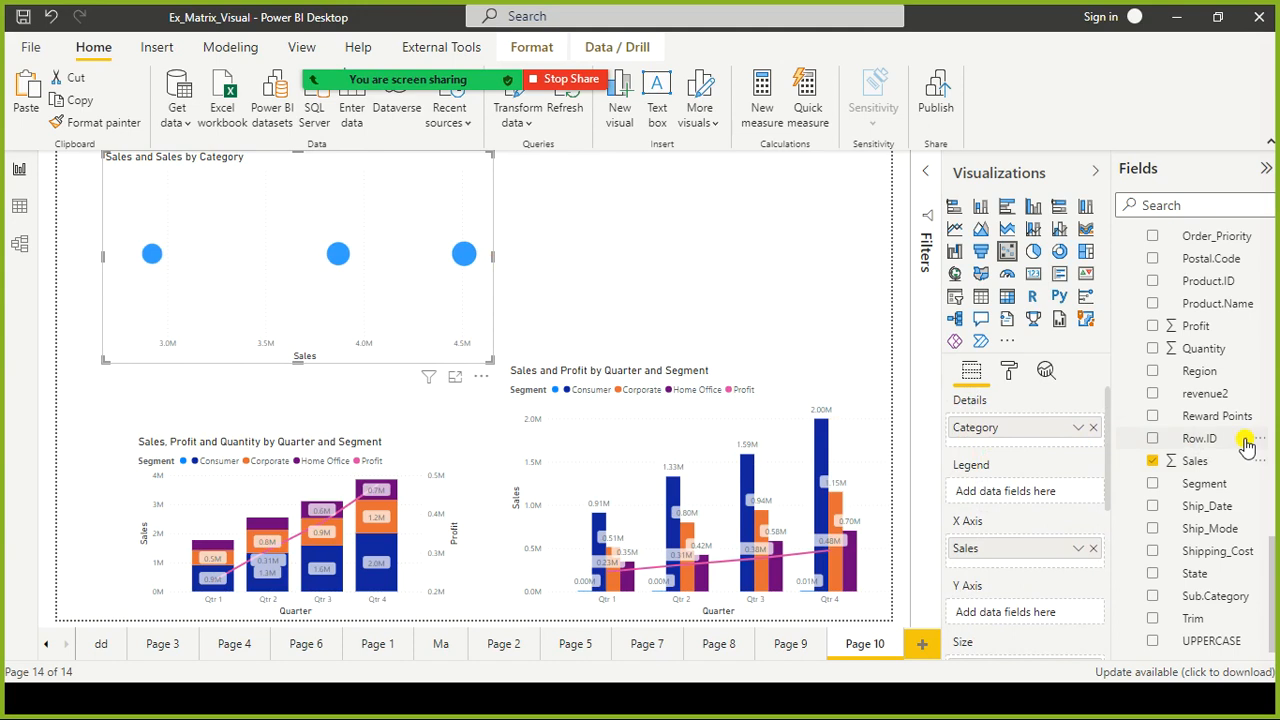
# Replace Category with the calendar Date hierarchy's Year in the scatter chart's details.
pyautogui.scroll(10, 1247, 444)
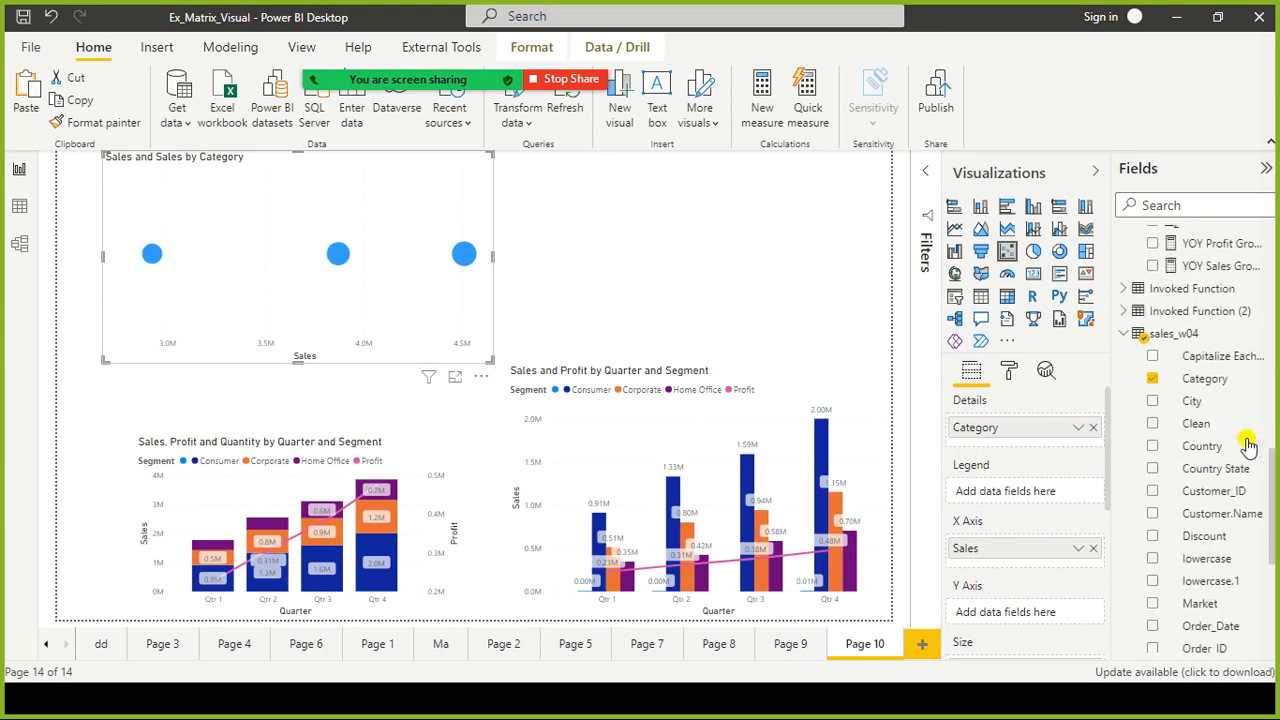
pyautogui.scroll(5, 1247, 444)
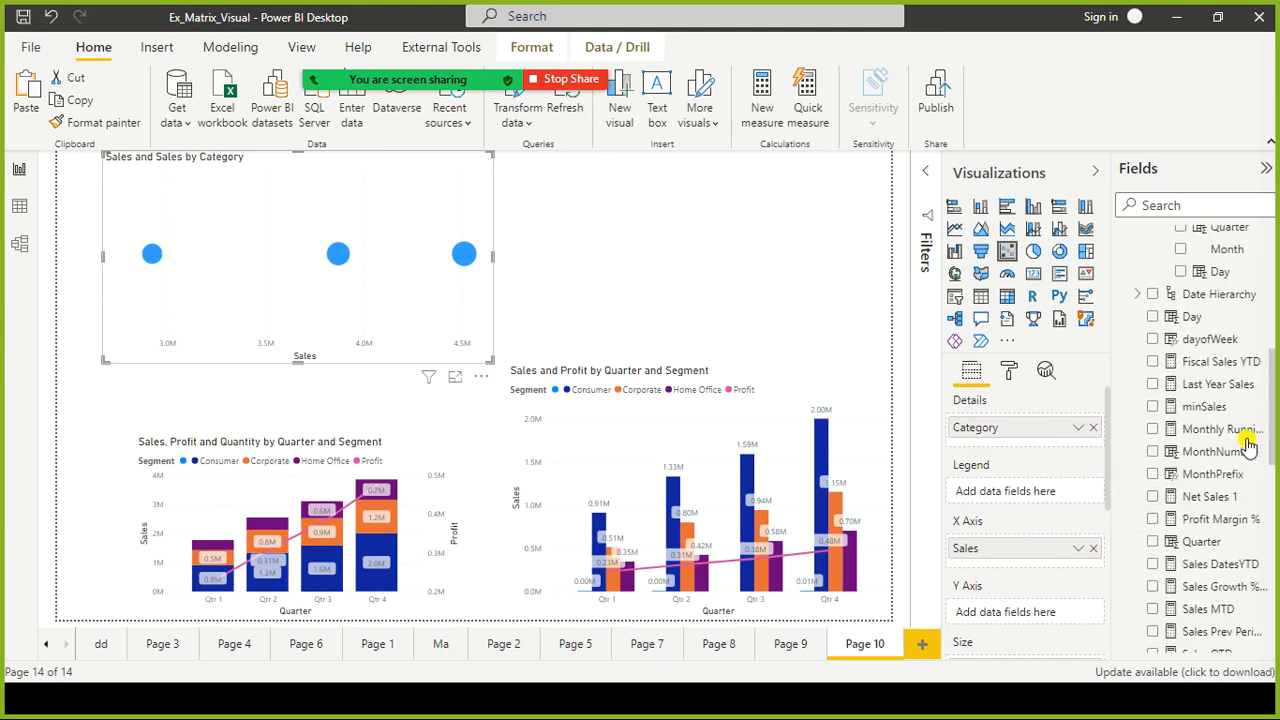
pyautogui.scroll(3, 1195, 290)
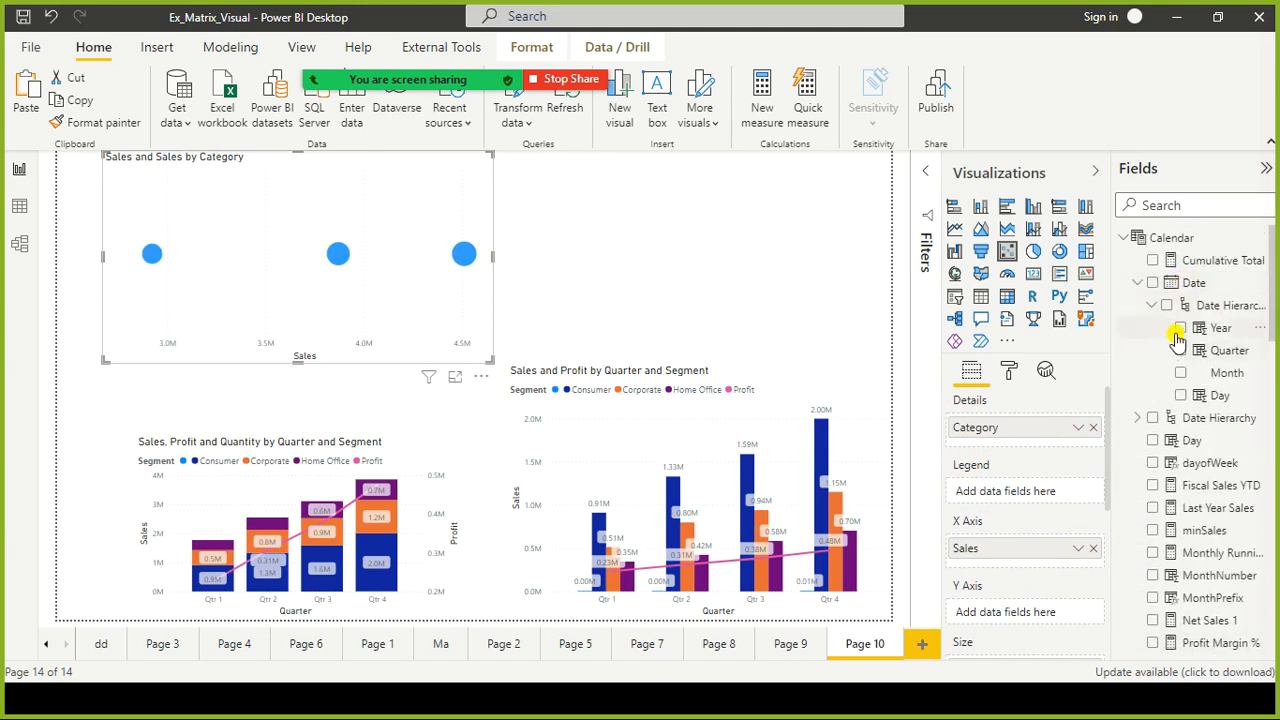
pyautogui.moveTo(1178, 340); pyautogui.dragTo(1000, 432)
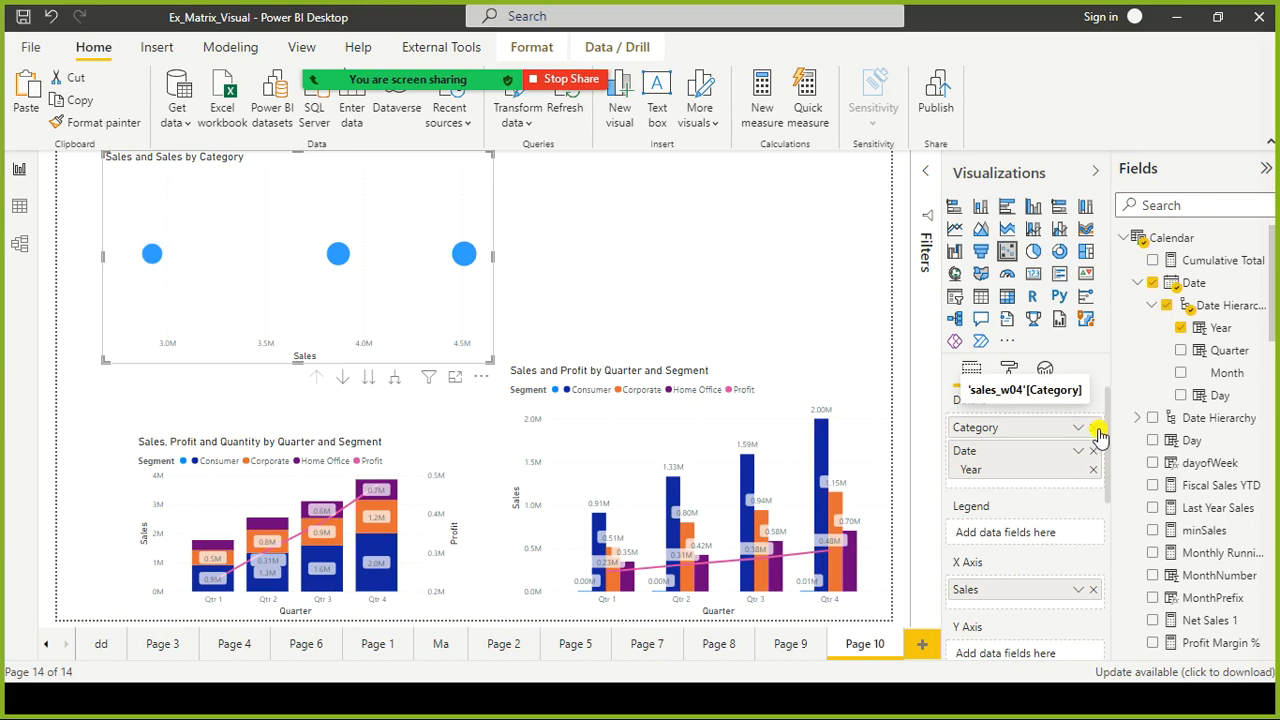
pyautogui.click(1095, 429)
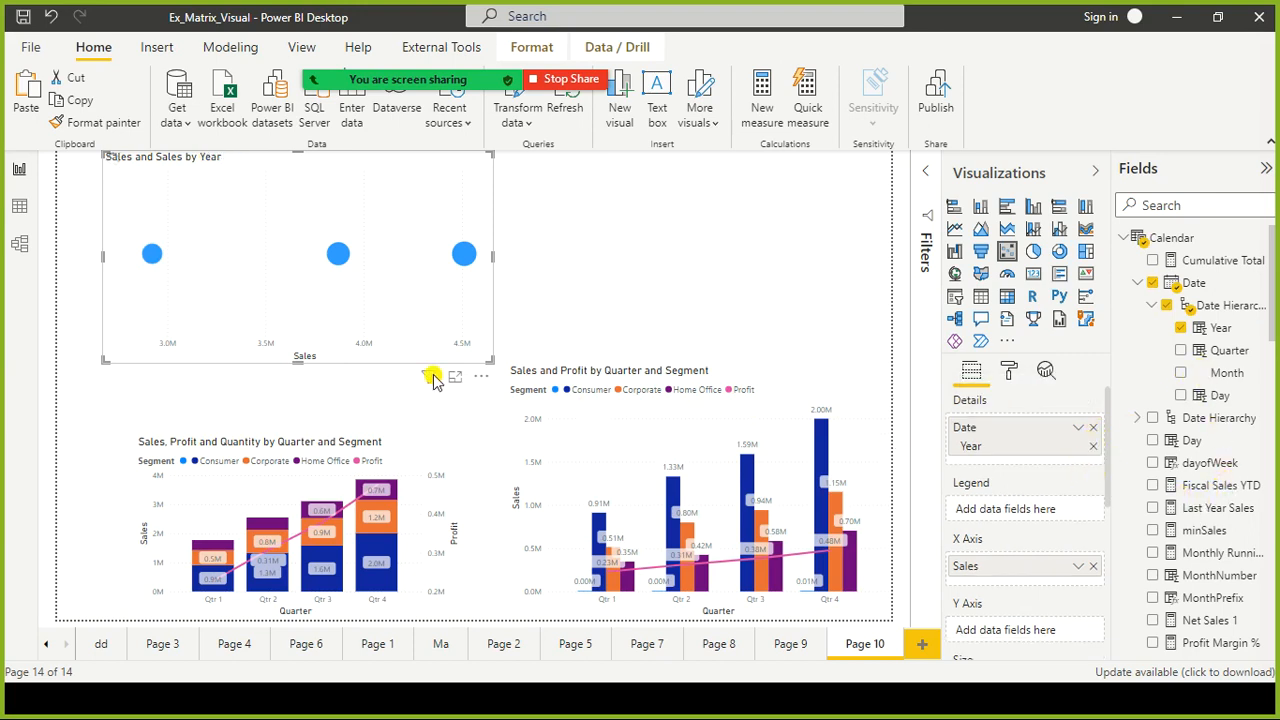
# Shift the scatter chart slightly down and add Category as its legend.
pyautogui.moveTo(425, 335); pyautogui.dragTo(439, 356)
pyautogui.scroll(-5, 1200, 420)
pyautogui.moveTo(1203, 452); pyautogui.dragTo(985, 521)
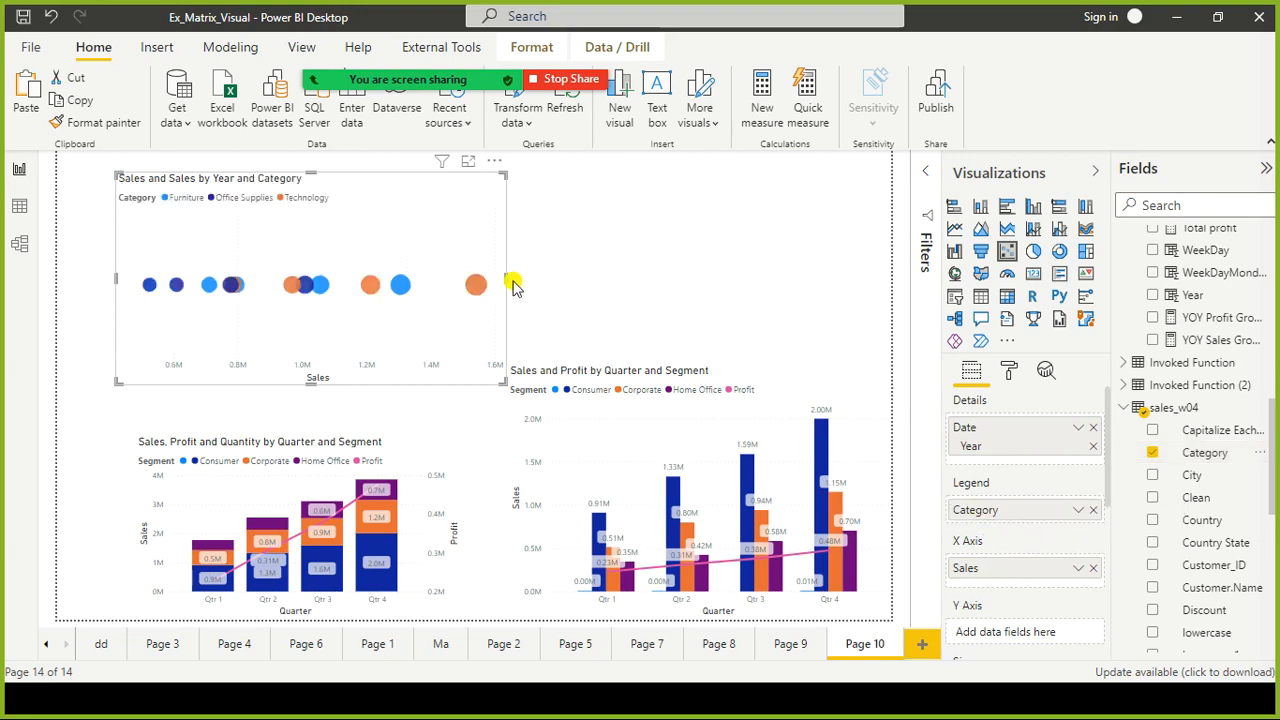
# Widen and heighten the scatter chart, and move it up to the page's top edge.
pyautogui.moveTo(507, 280); pyautogui.dragTo(634, 258)
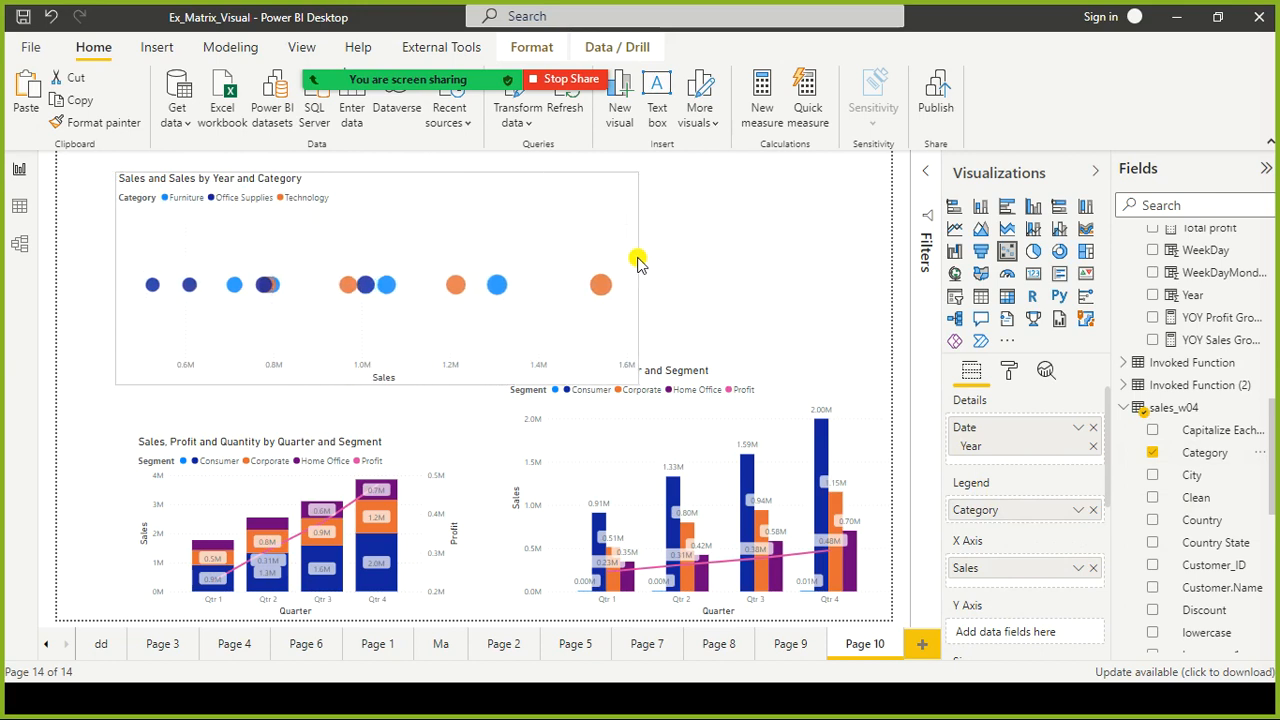
pyautogui.moveTo(380, 383); pyautogui.dragTo(422, 413)
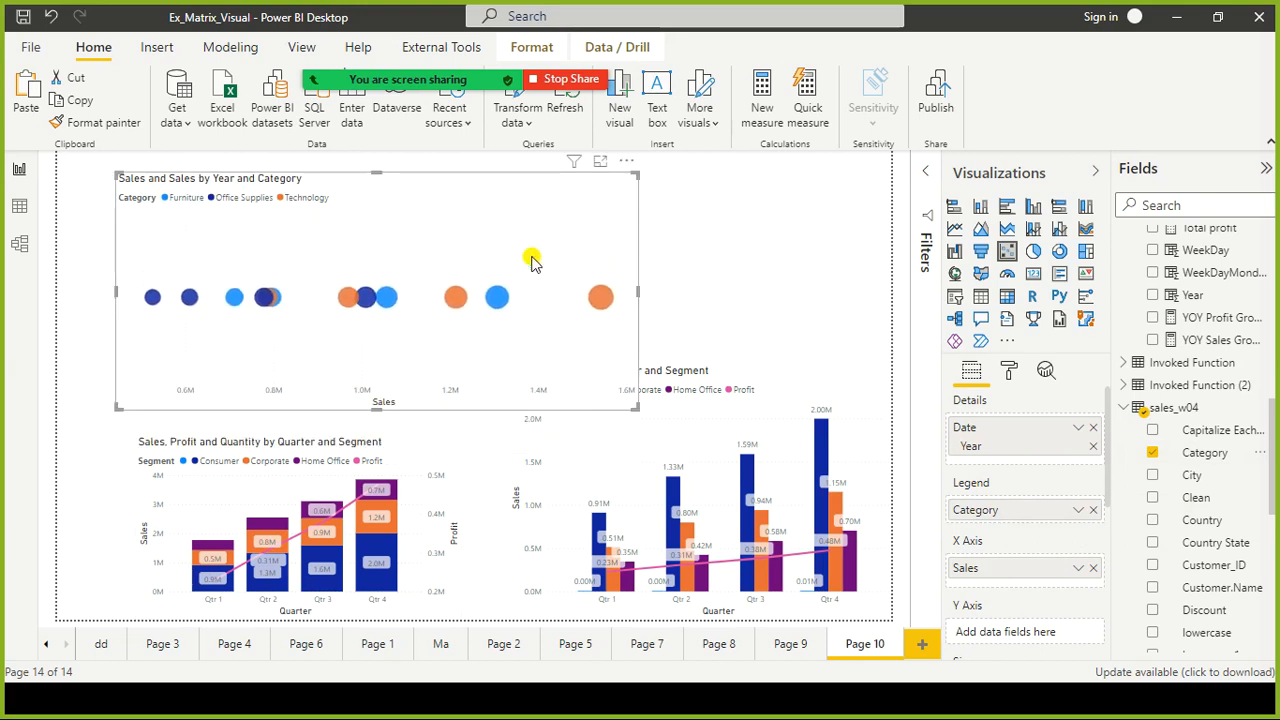
pyautogui.moveTo(531, 257); pyautogui.dragTo(550, 238)
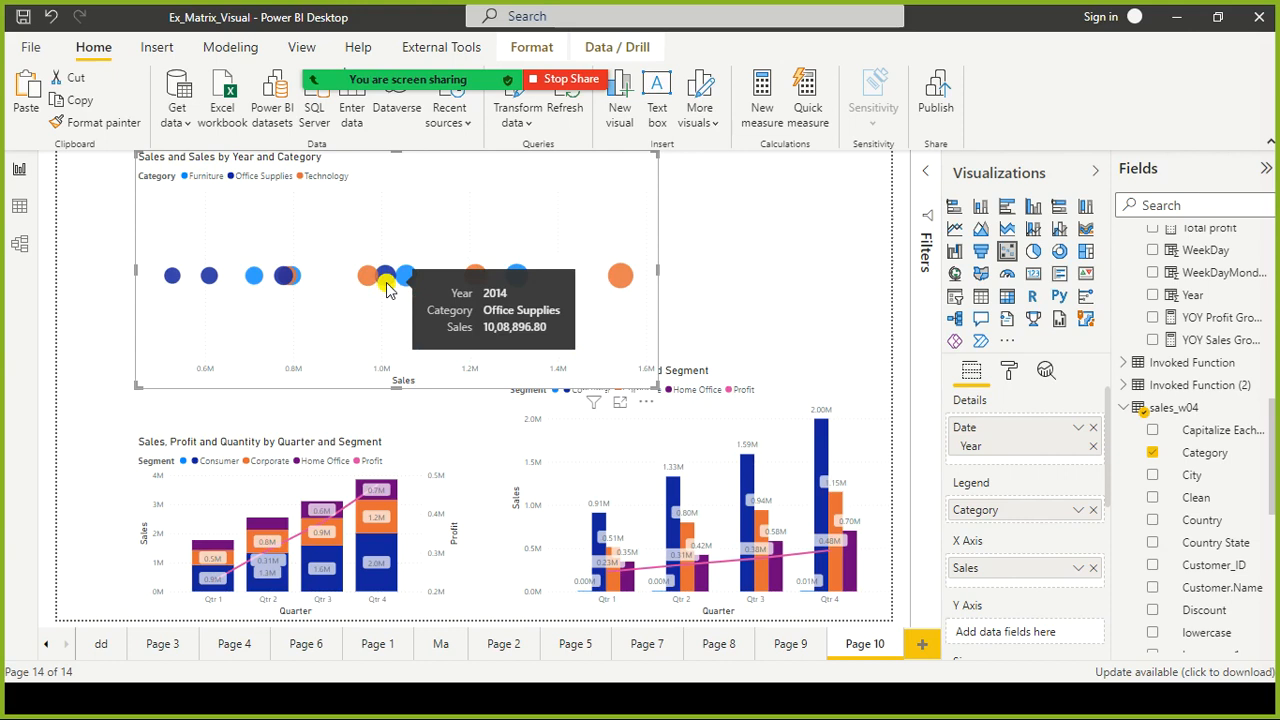
pyautogui.moveTo(378, 283)
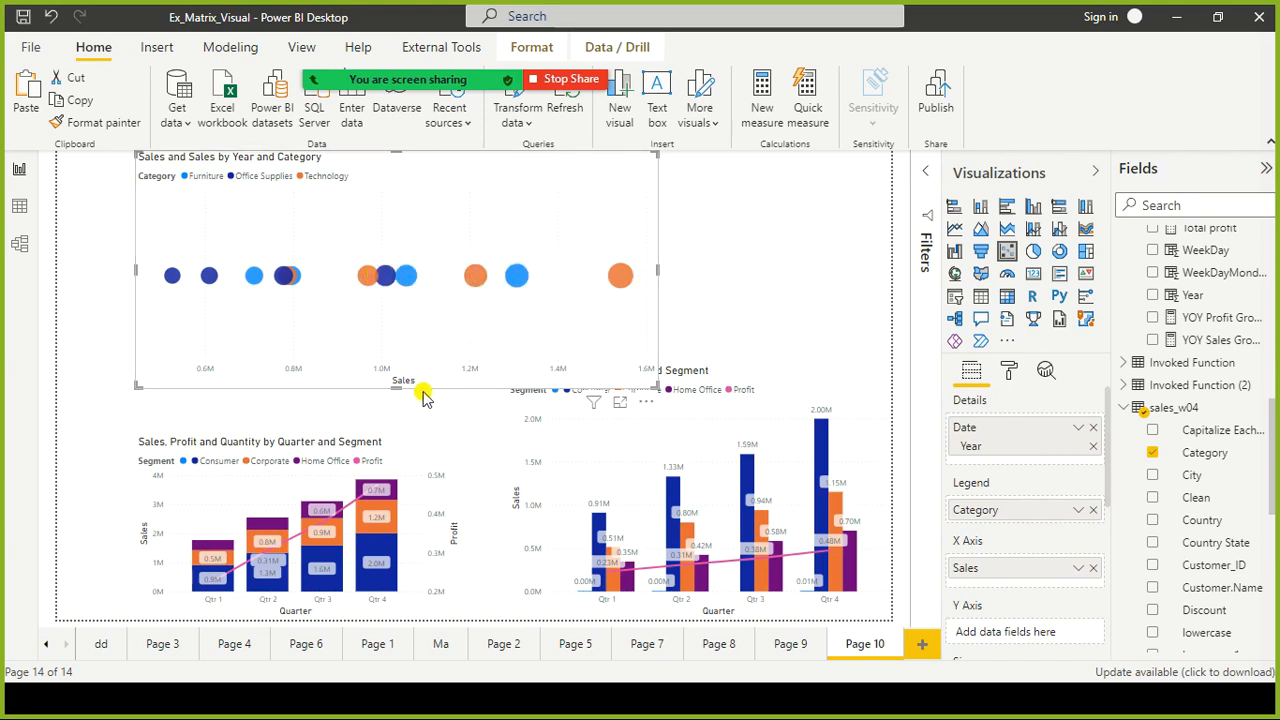
# Turn on the scatter chart's aspect ratio lock and try resizing it narrower from its side edge.
pyautogui.scroll(-1, 1078, 497)
pyautogui.scroll(-2, 1078, 497)
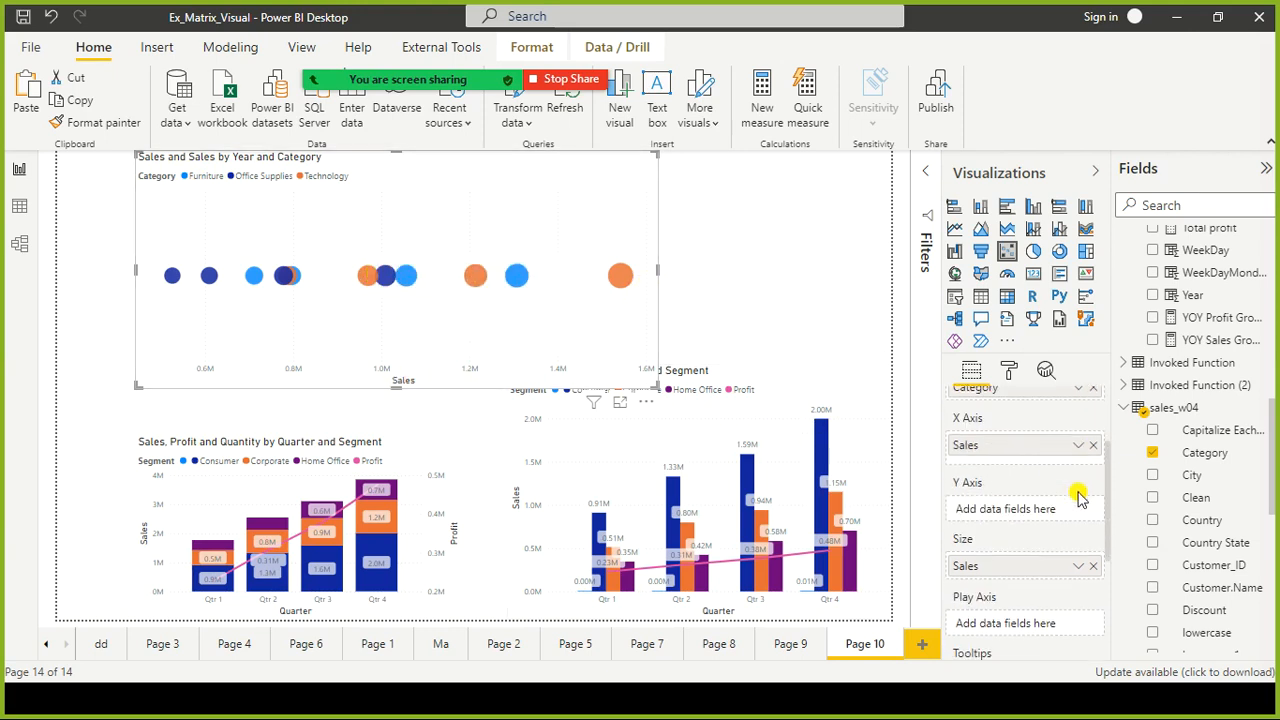
pyautogui.scroll(3, 1078, 490)
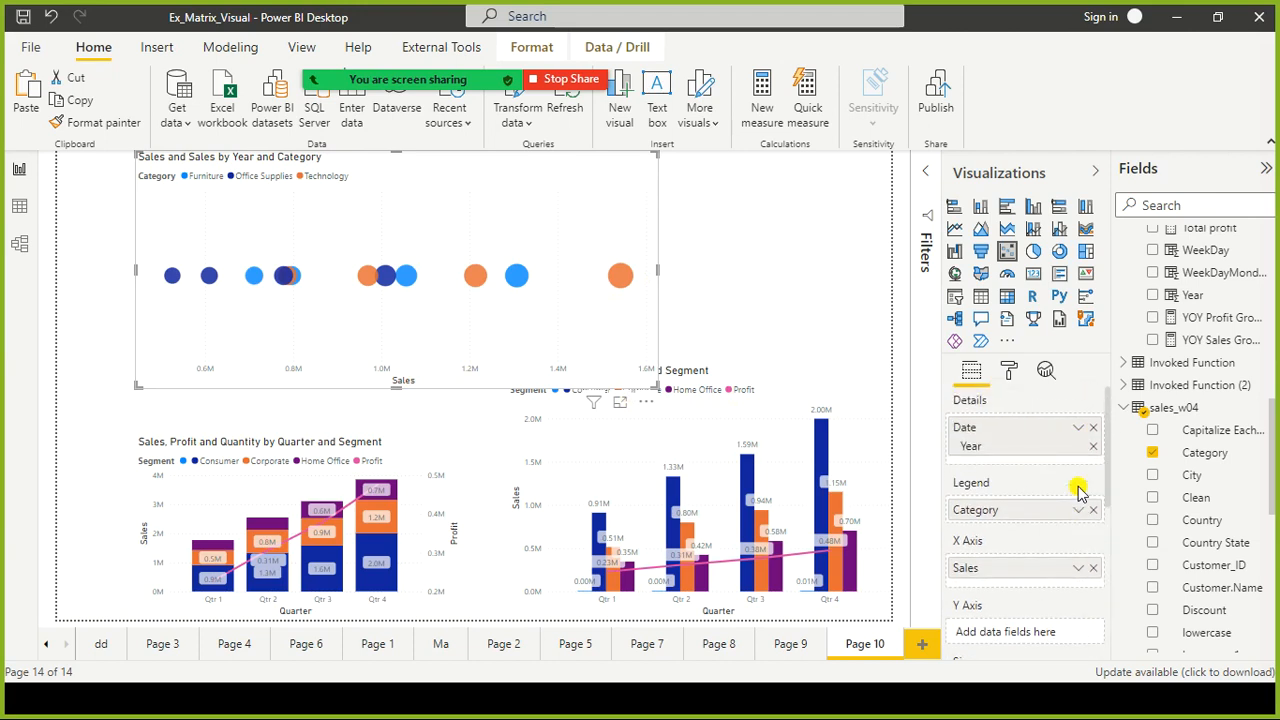
pyautogui.click(1010, 370)
pyautogui.scroll(-3, 1030, 490)
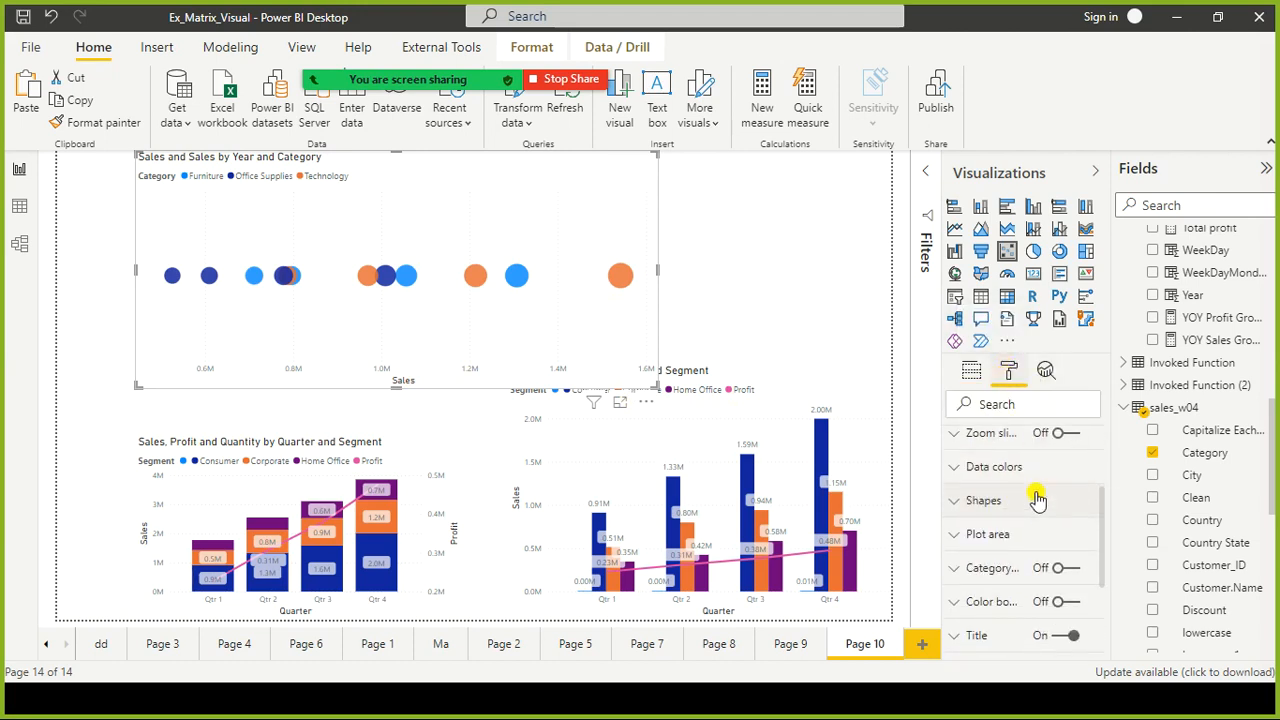
pyautogui.scroll(-2, 1038, 495)
pyautogui.click(1068, 521)
pyautogui.moveTo(657, 270); pyautogui.dragTo(613, 272)
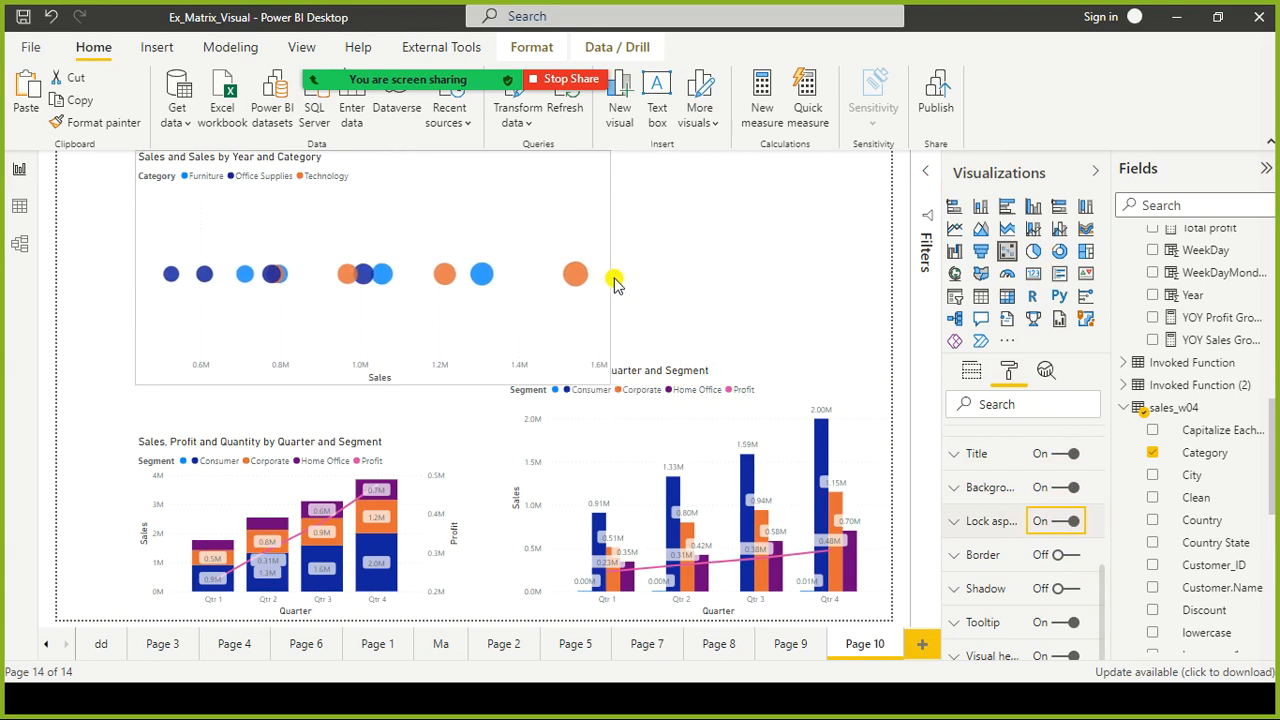
# Revert the scatter chart's aspect ratio lock to default, and make the chart slightly wider and shorter.
pyautogui.click(962, 527)
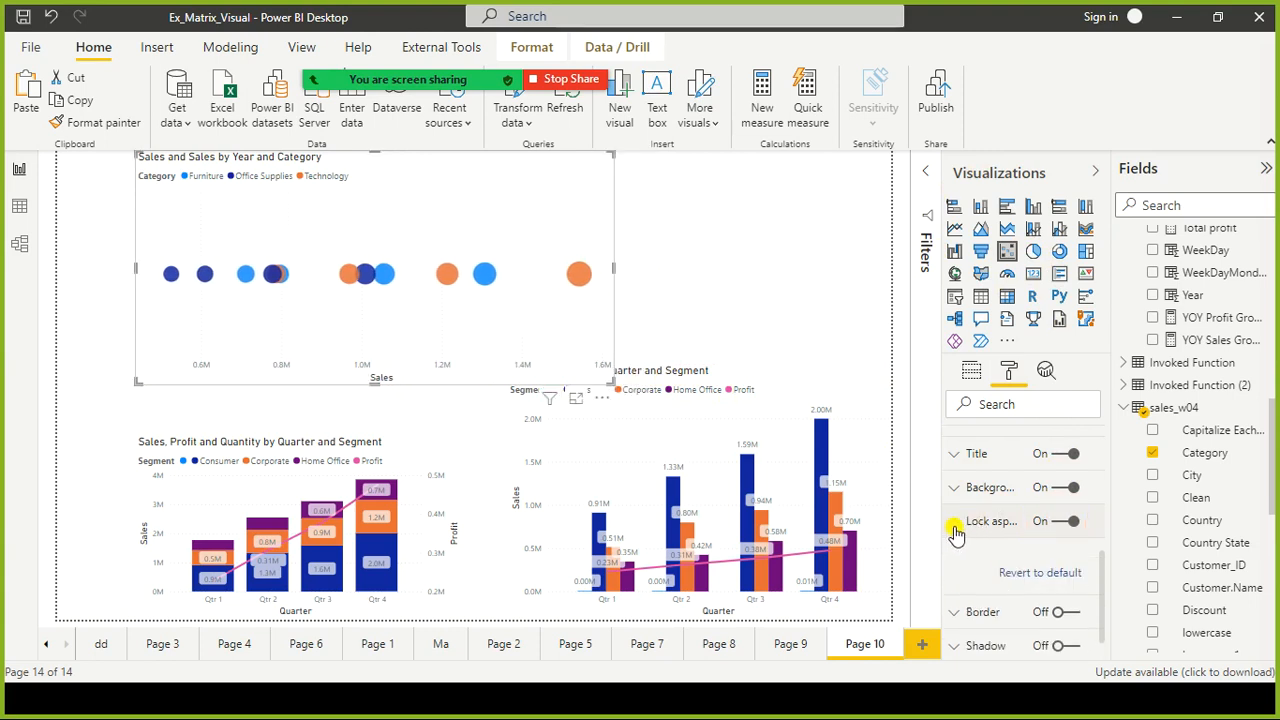
pyautogui.click(1058, 580)
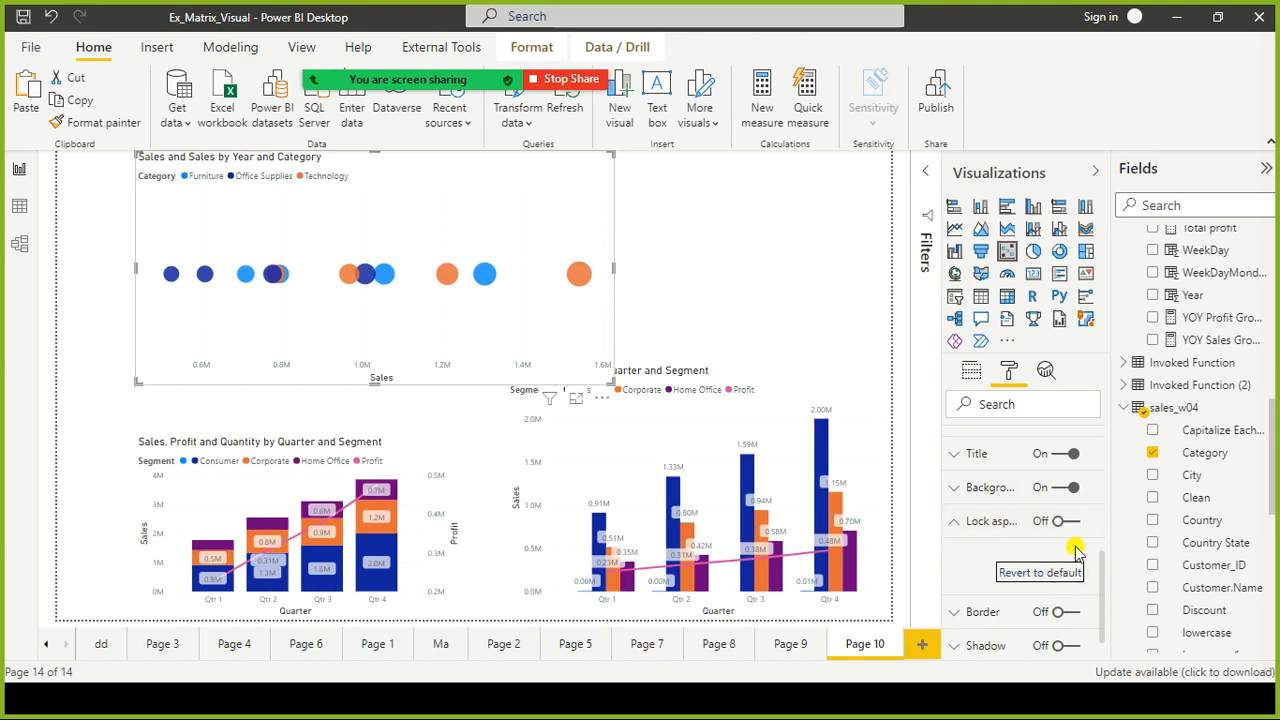
pyautogui.click(956, 521)
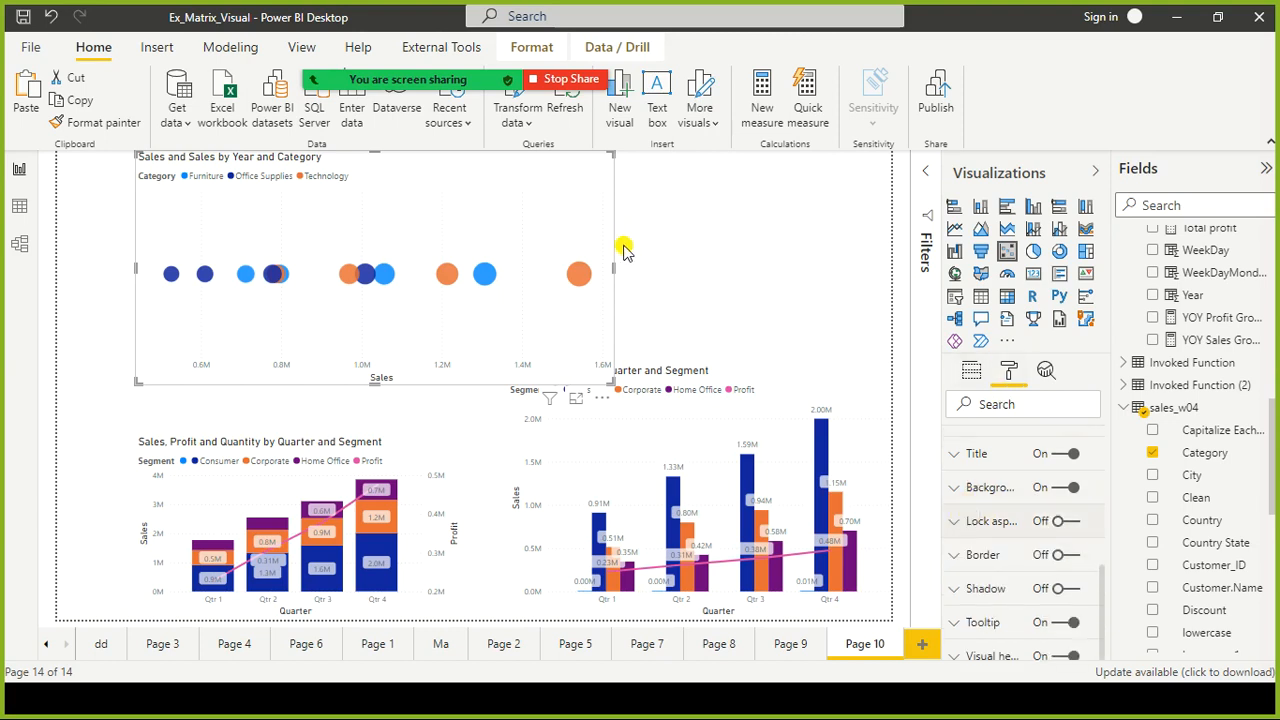
pyautogui.moveTo(607, 382); pyautogui.dragTo(633, 345)
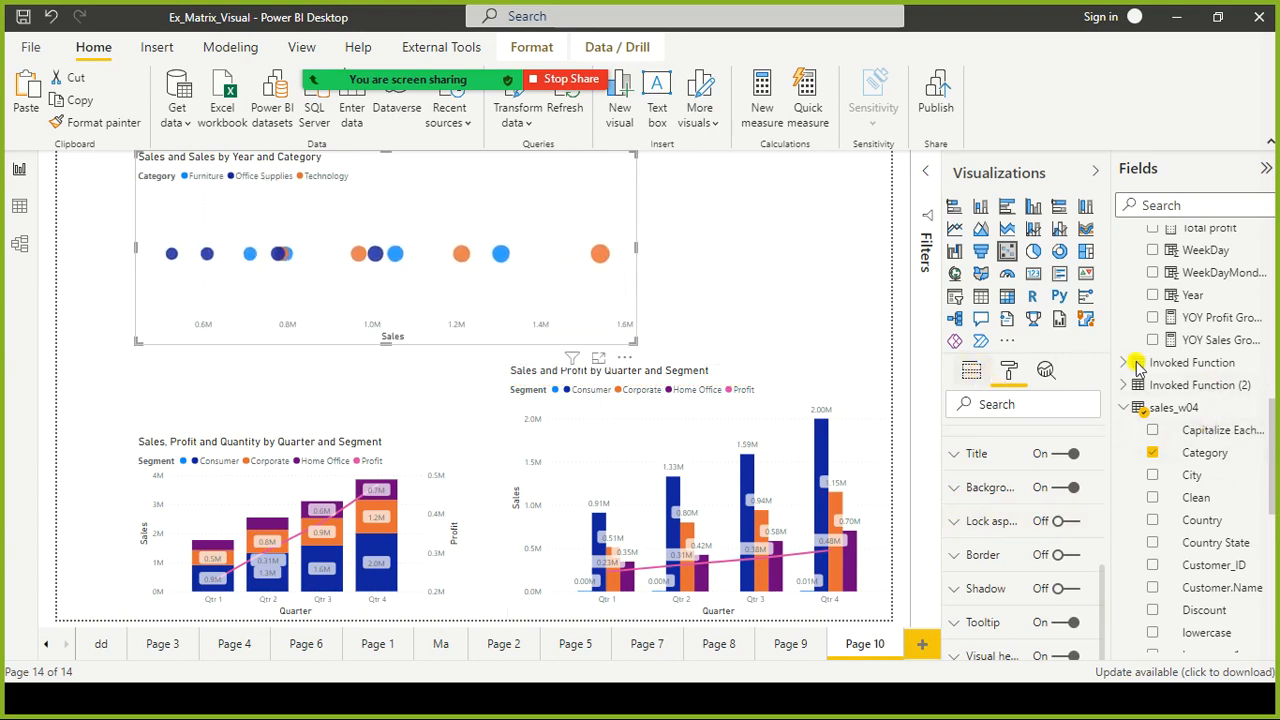
# Add Profit from the sales_w04 table as the scatter chart's Y axis.
pyautogui.click(971, 371)
pyautogui.scroll(-5, 1266, 480)
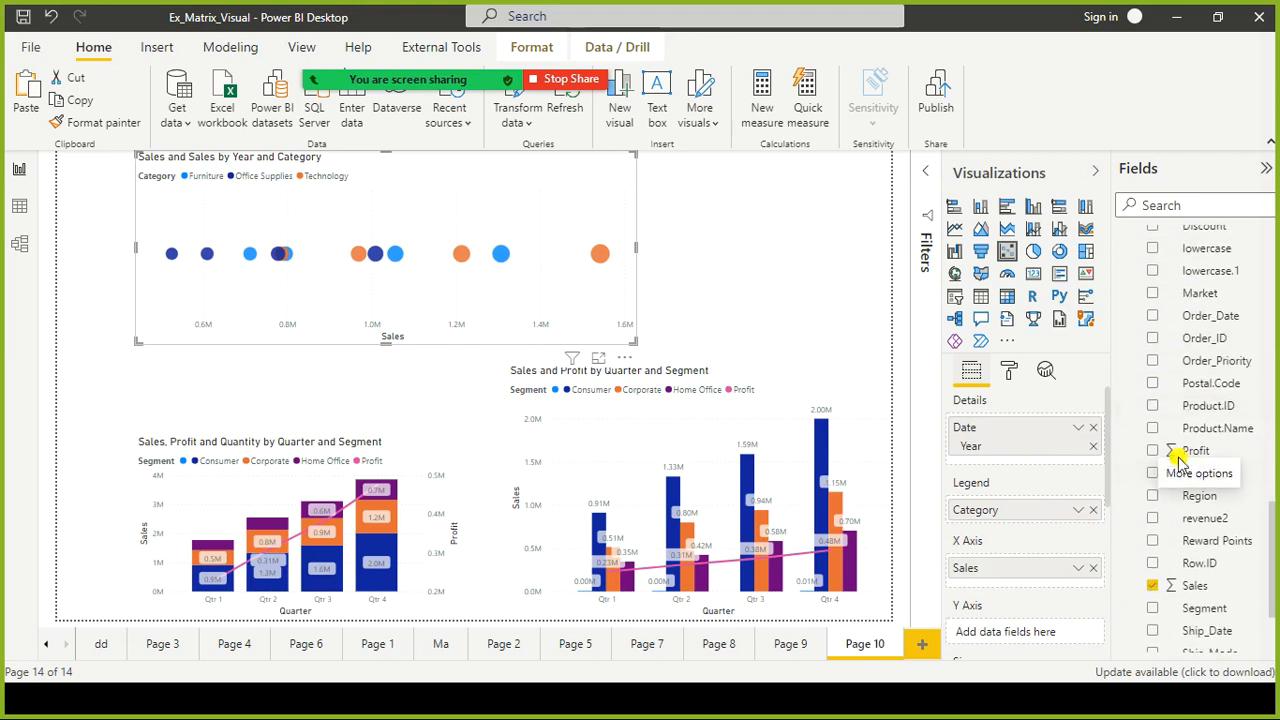
pyautogui.moveTo(1162, 453); pyautogui.dragTo(287, 210)
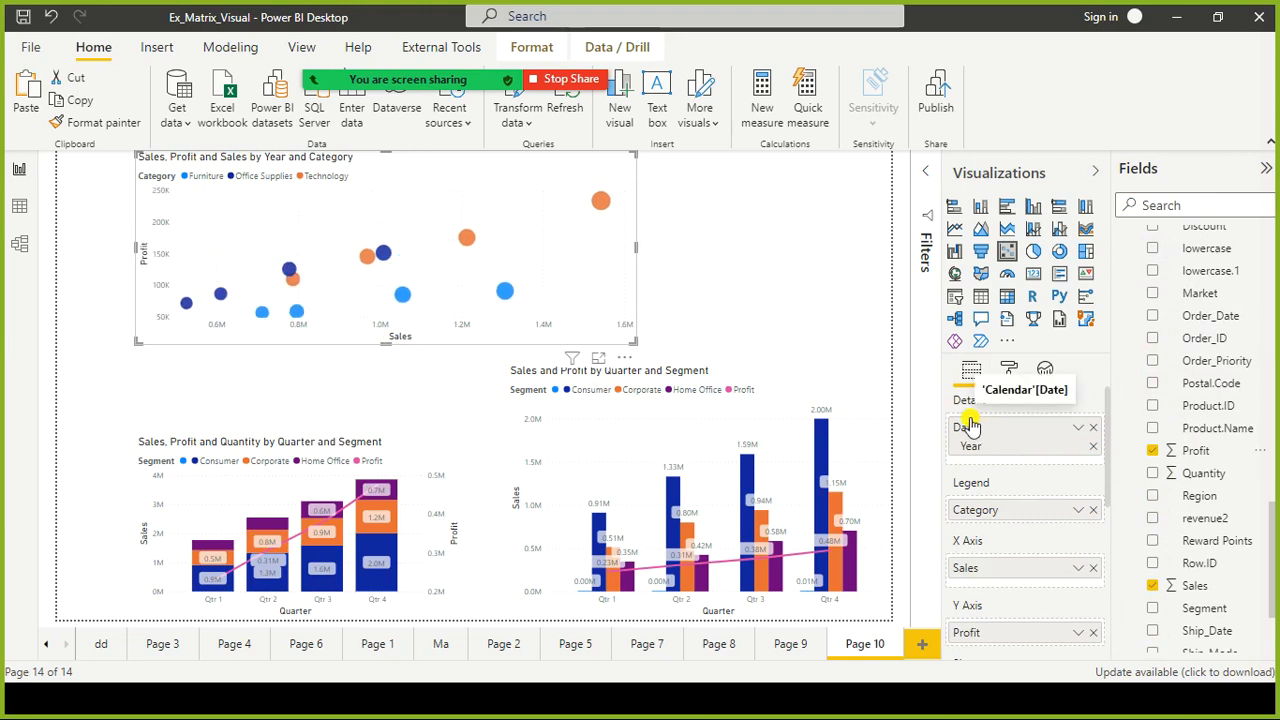
# Review the scatter chart's data colors, and switch its category labels on and off again.
pyautogui.click(1008, 376)
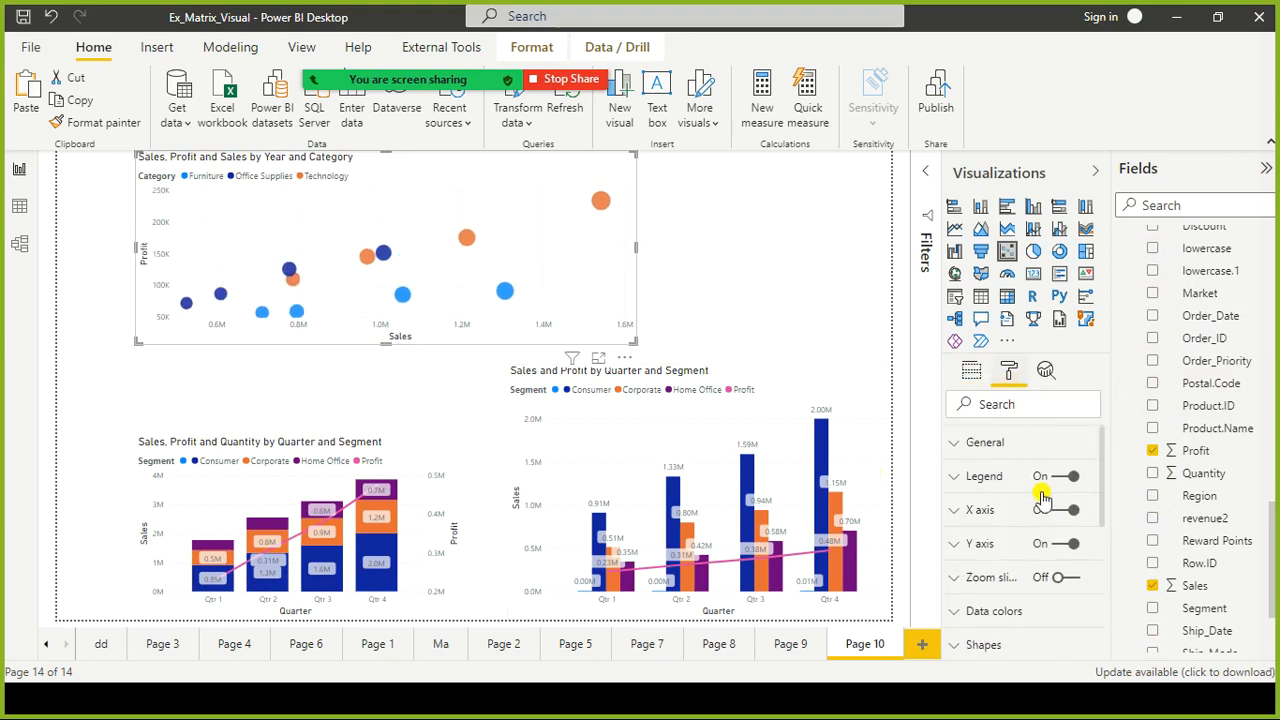
pyautogui.scroll(-3, 1068, 545)
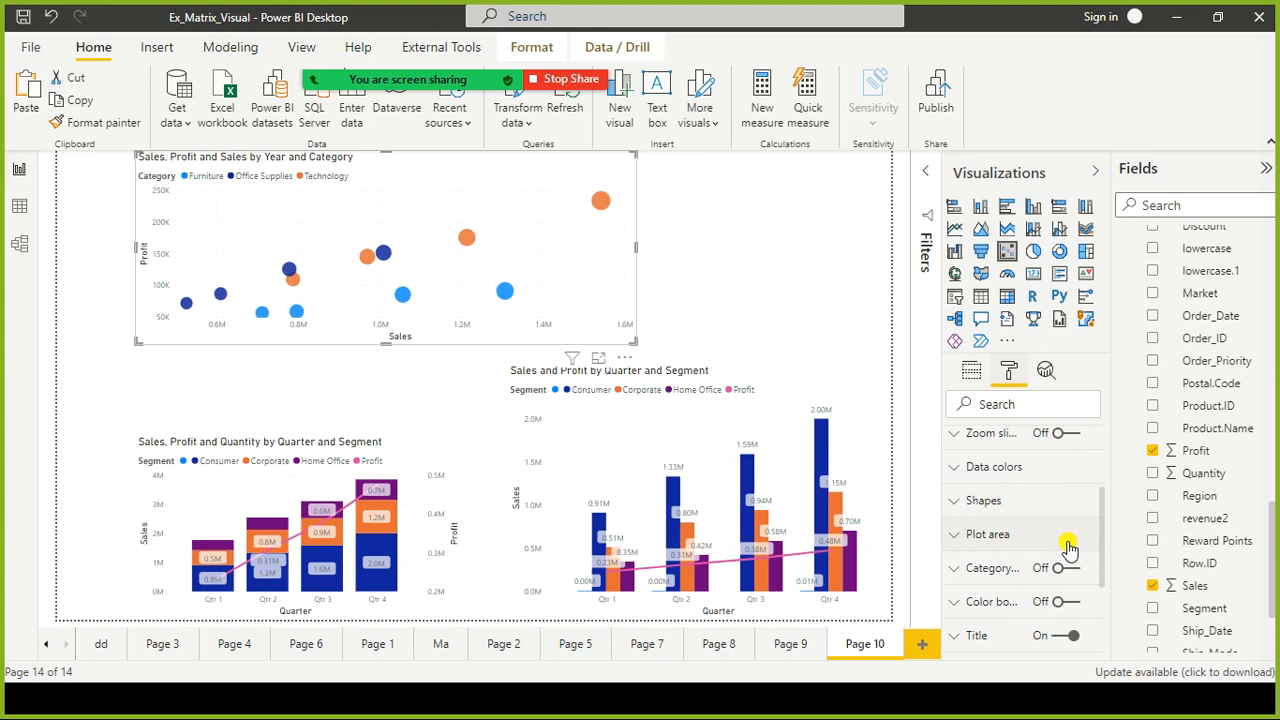
pyautogui.click(963, 467)
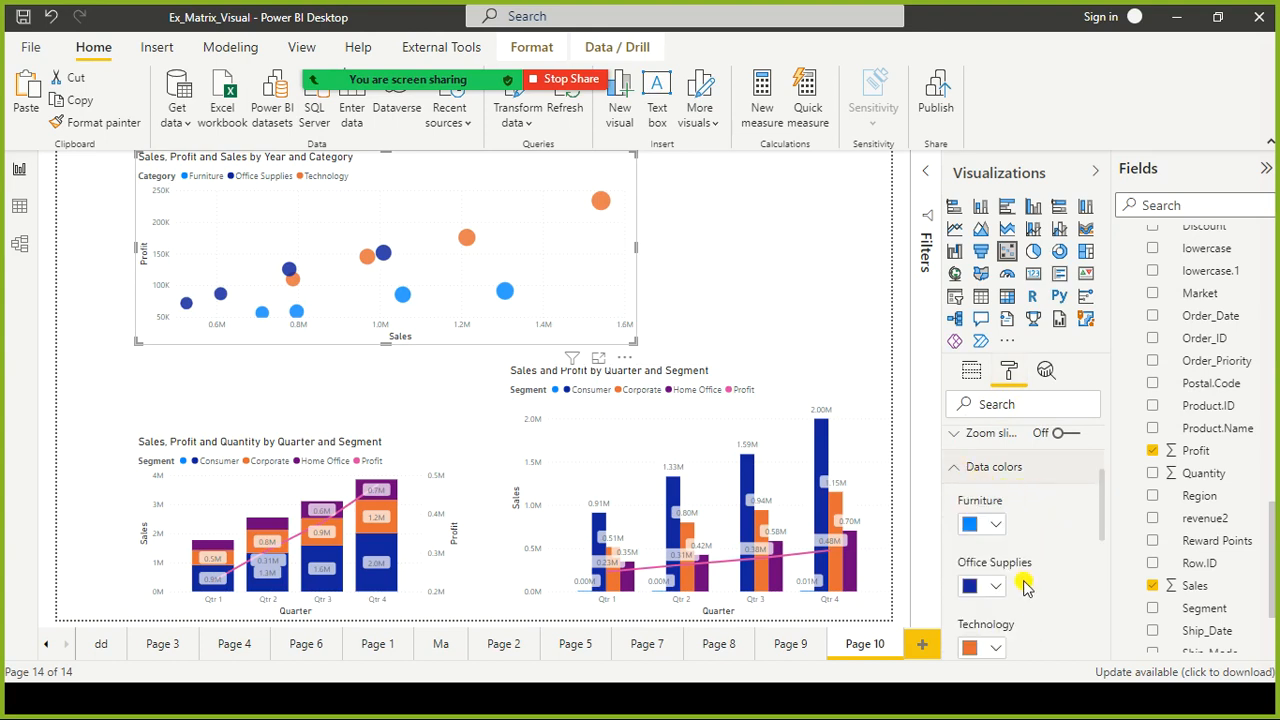
pyautogui.click(953, 467)
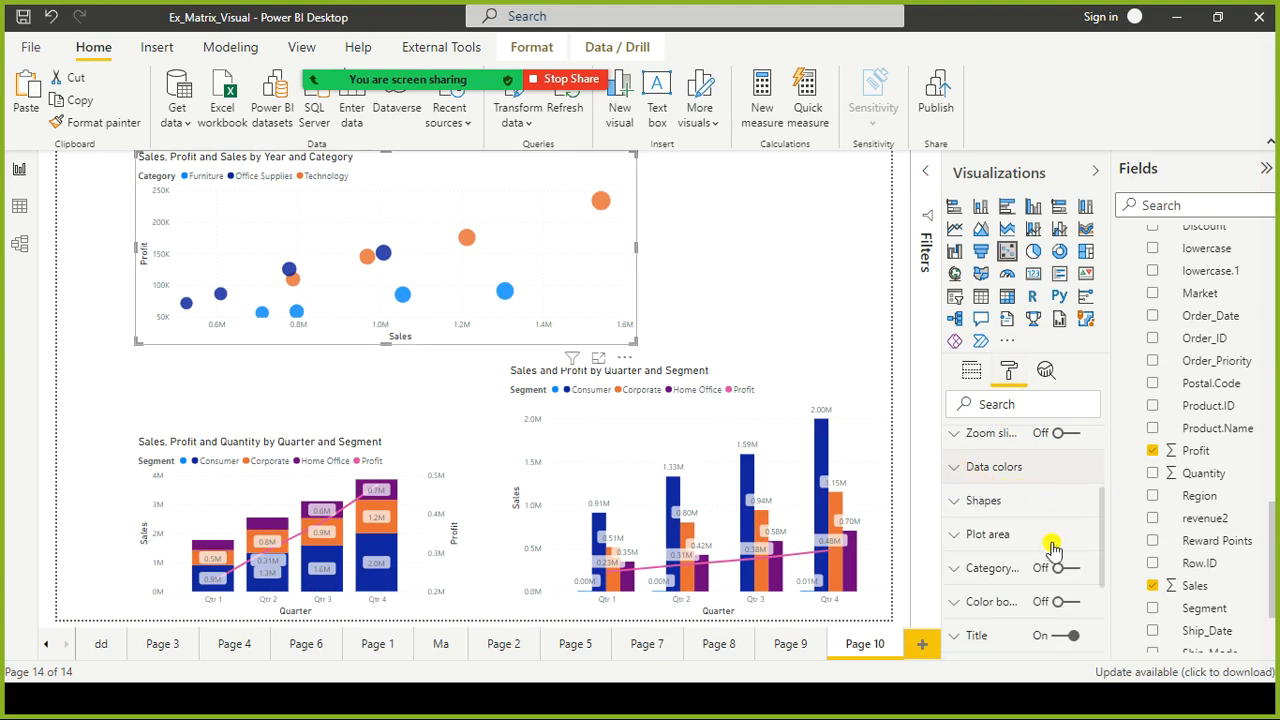
pyautogui.scroll(-2, 1036, 500)
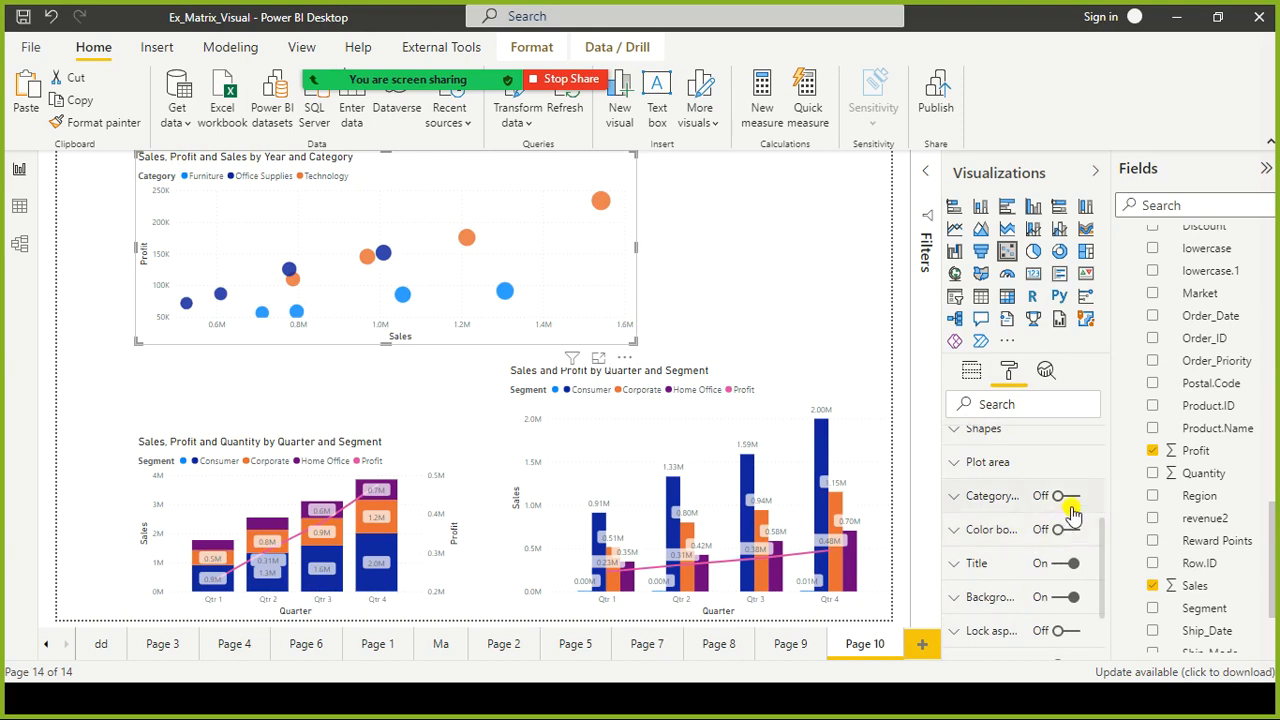
pyautogui.click(1075, 498)
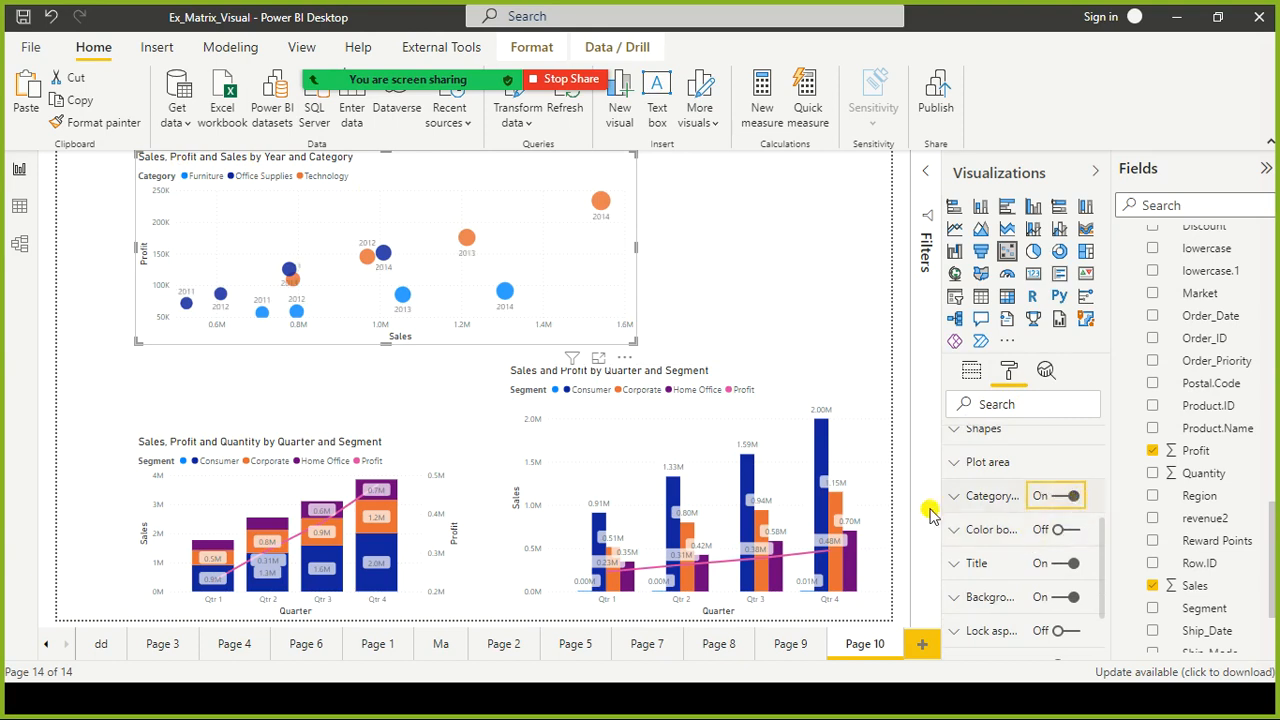
pyautogui.click(1055, 500)
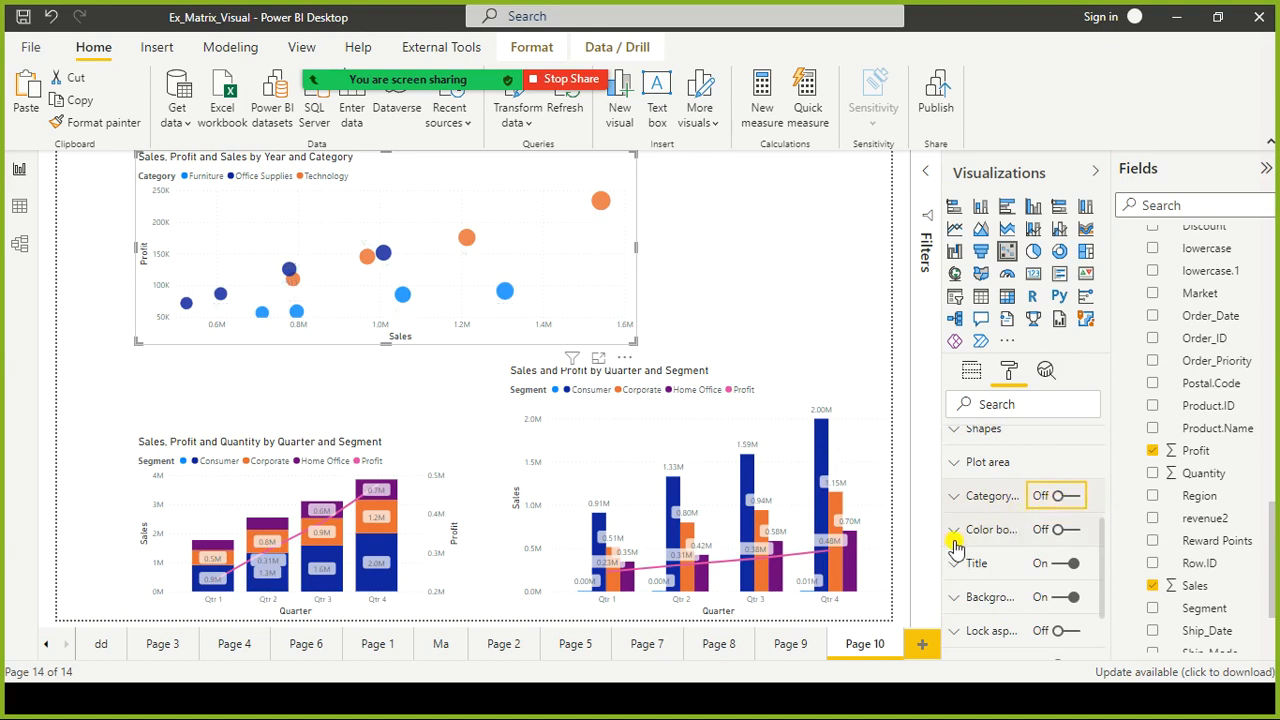
# Increase the scatter chart's marker size to 9 and extend the chart downward to make it taller.
pyautogui.scroll(-3, 990, 530)
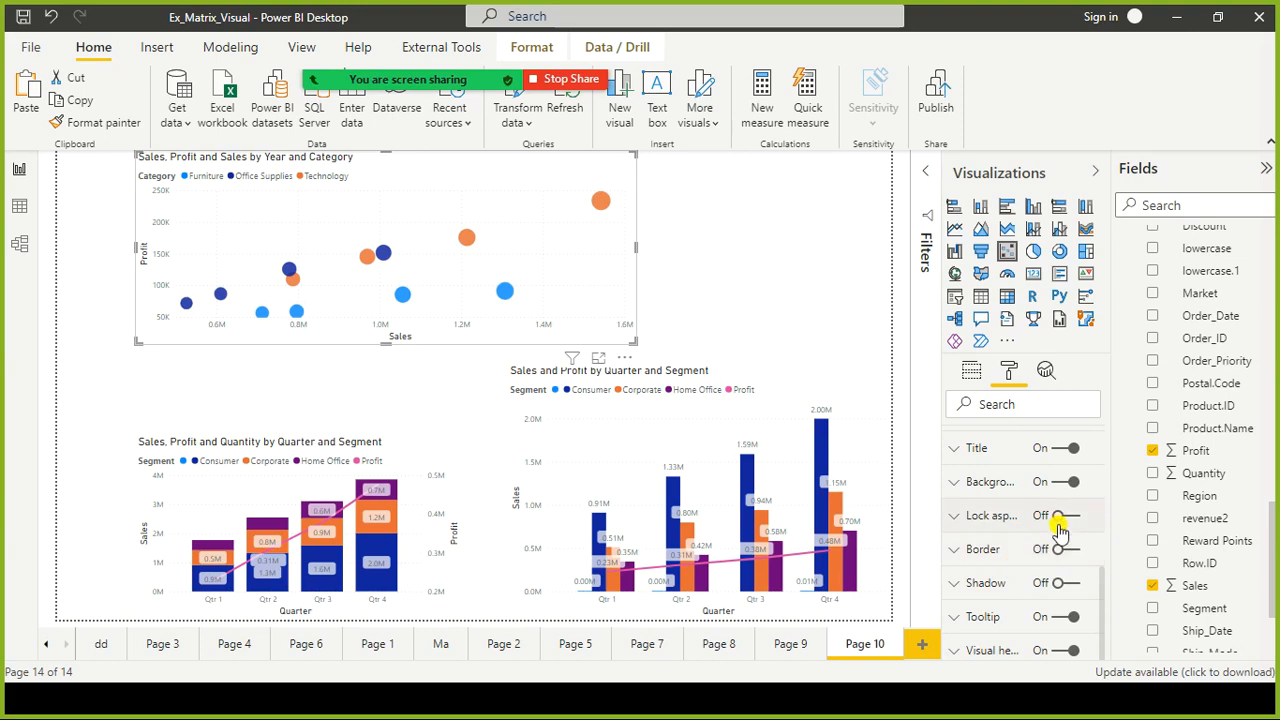
pyautogui.scroll(5, 1060, 533)
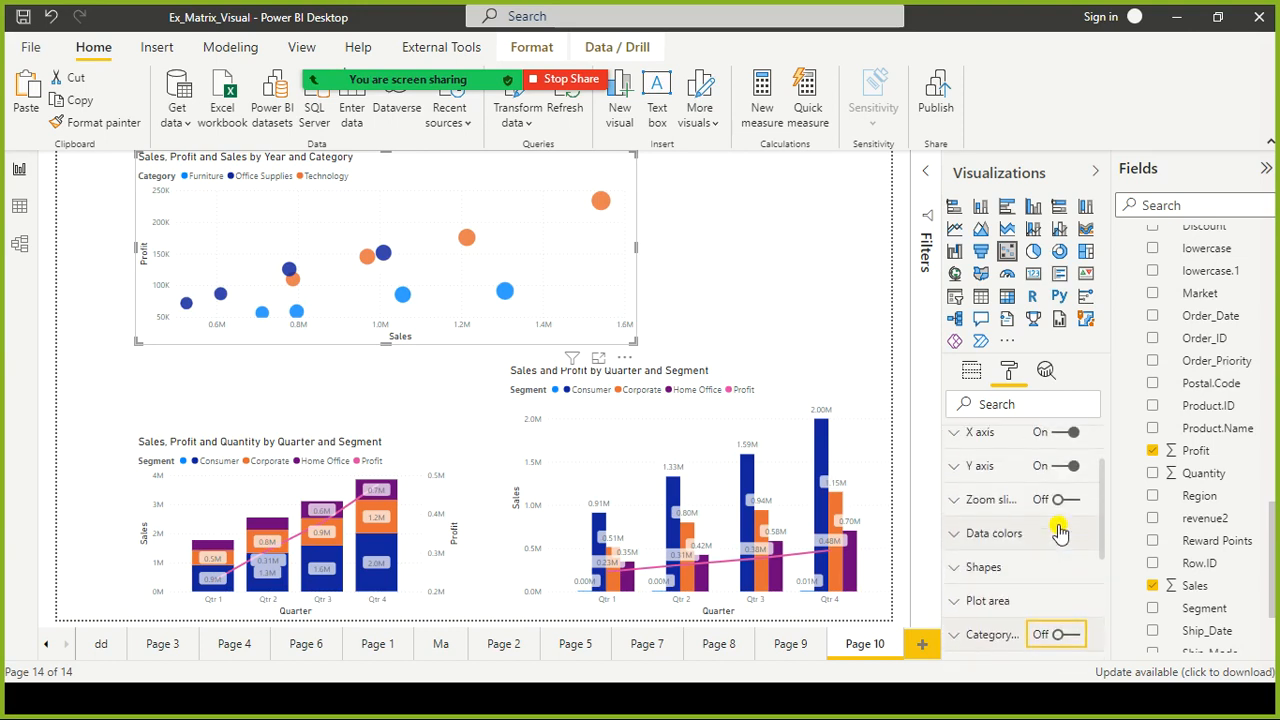
pyautogui.scroll(2, 1058, 525)
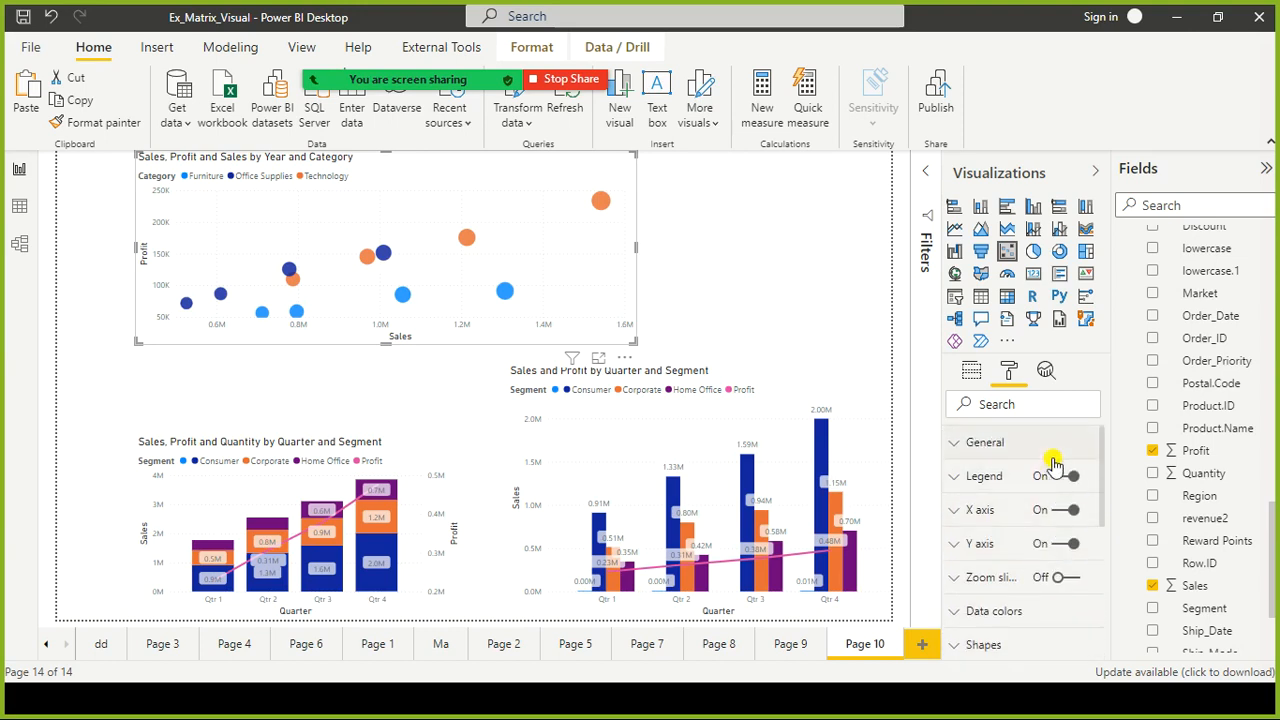
pyautogui.scroll(-2, 1055, 470)
pyautogui.scroll(-2, 1043, 560)
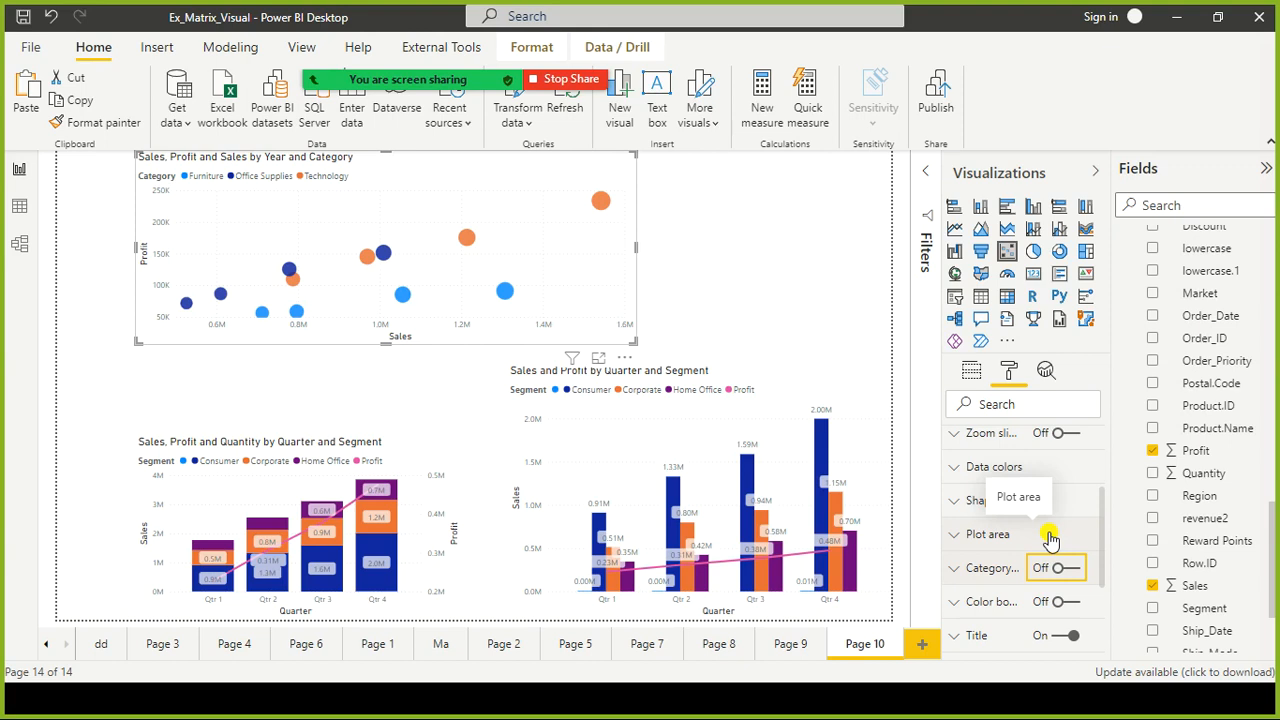
pyautogui.click(955, 504)
pyautogui.scroll(-2, 1035, 545)
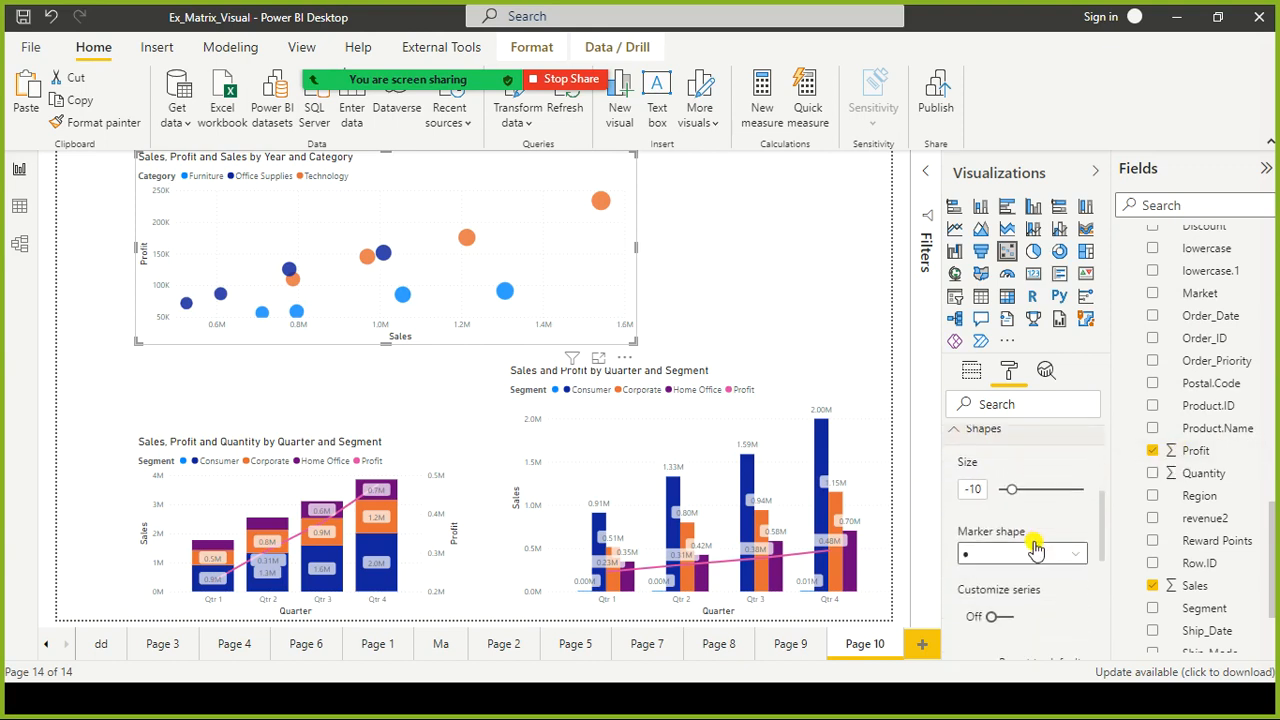
pyautogui.moveTo(1010, 491); pyautogui.dragTo(1021, 497)
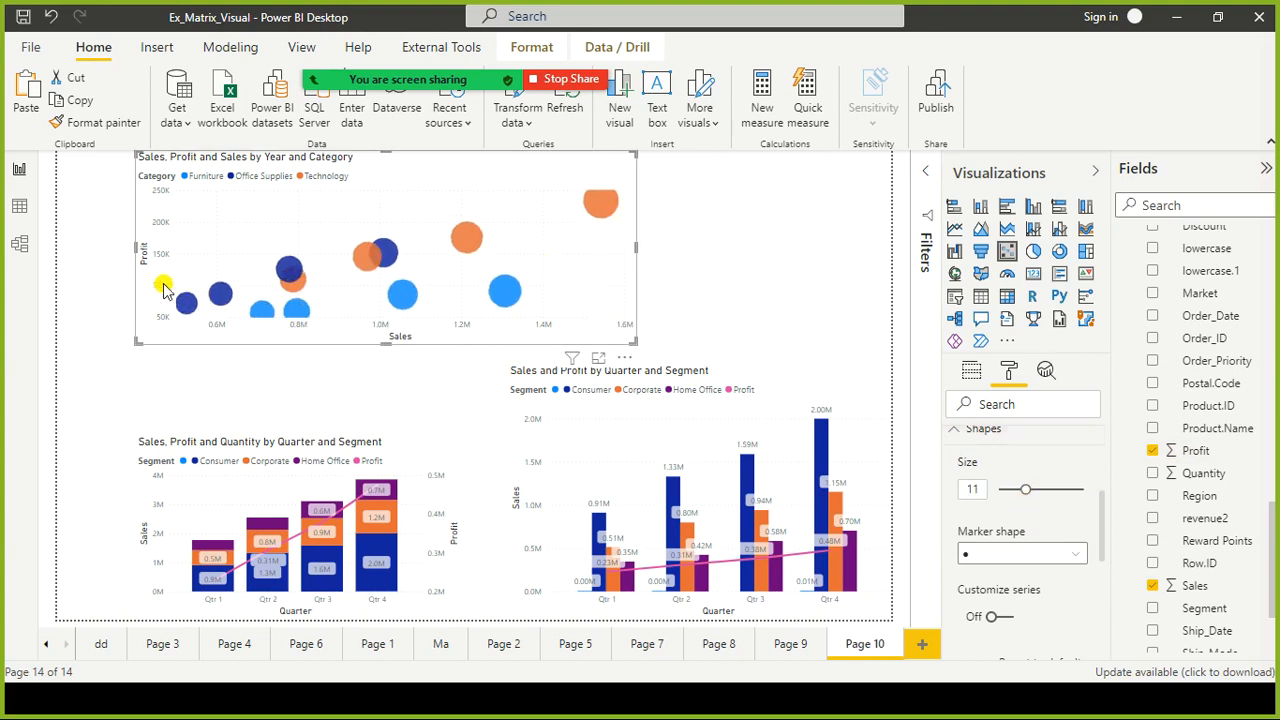
pyautogui.moveTo(386, 343); pyautogui.dragTo(386, 383)
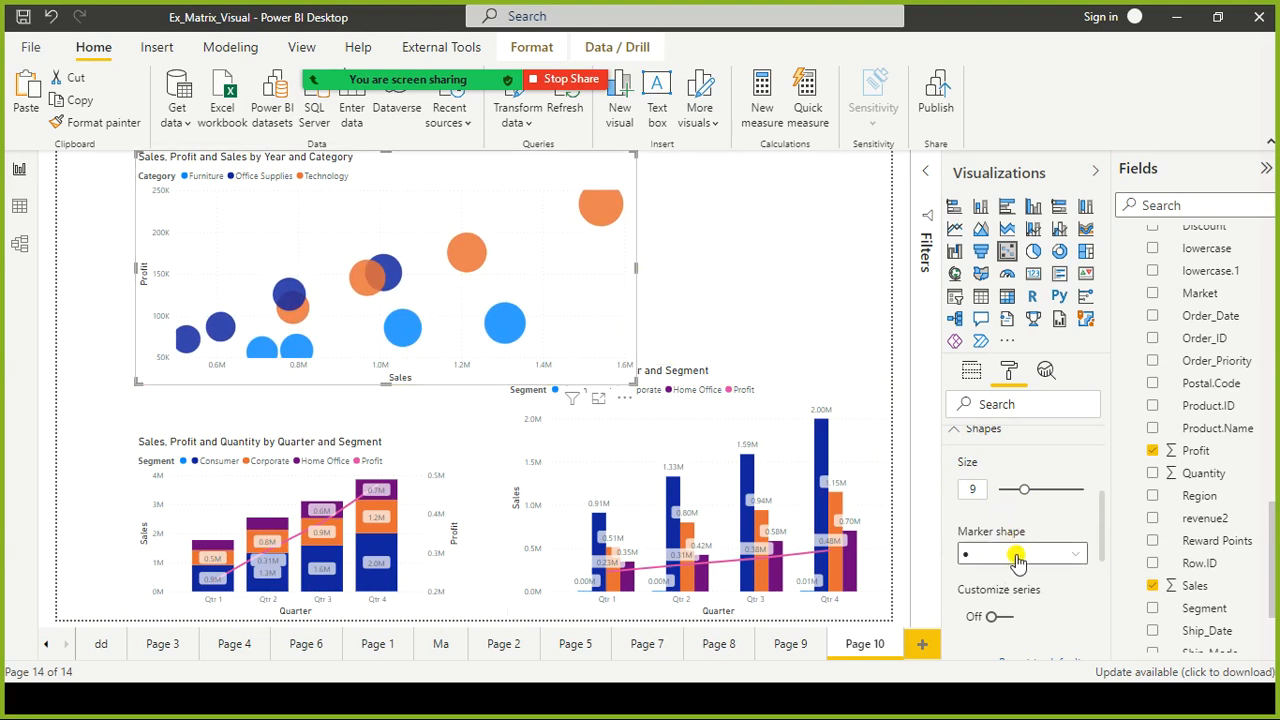
# Try the square marker shape on the scatter chart, and switch the markers back to circles.
pyautogui.click(1066, 556)
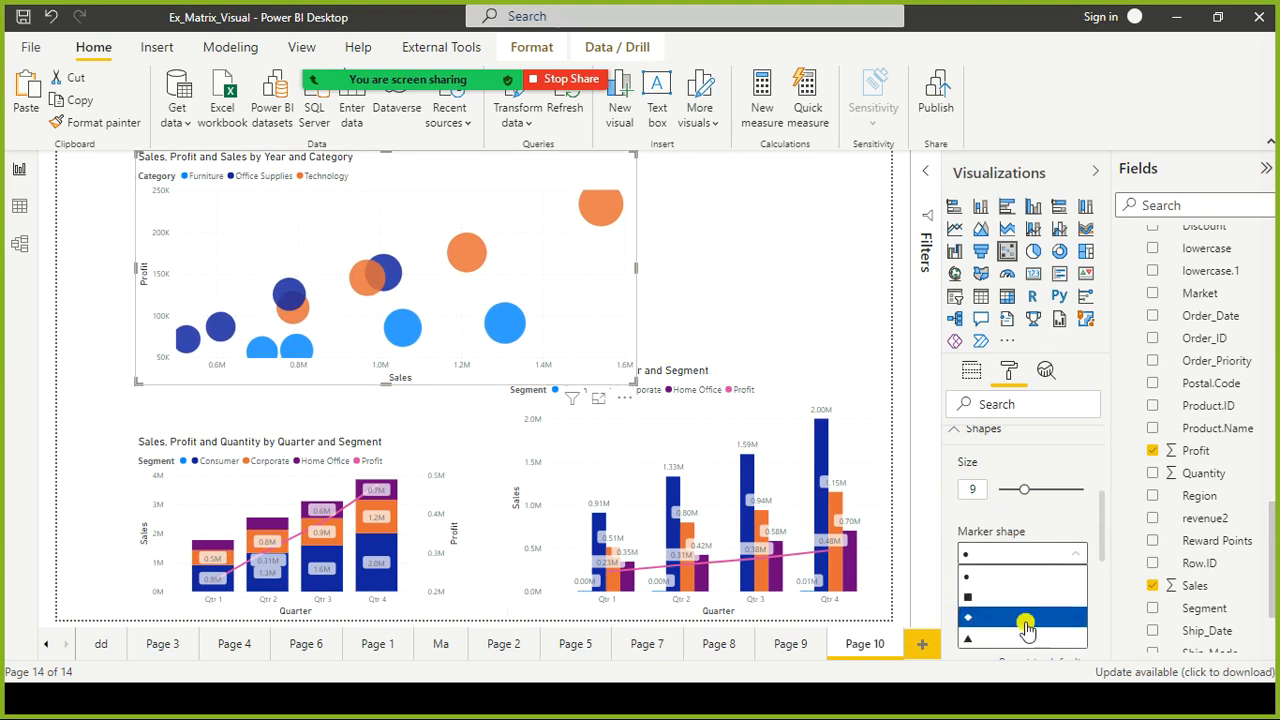
pyautogui.click(1045, 598)
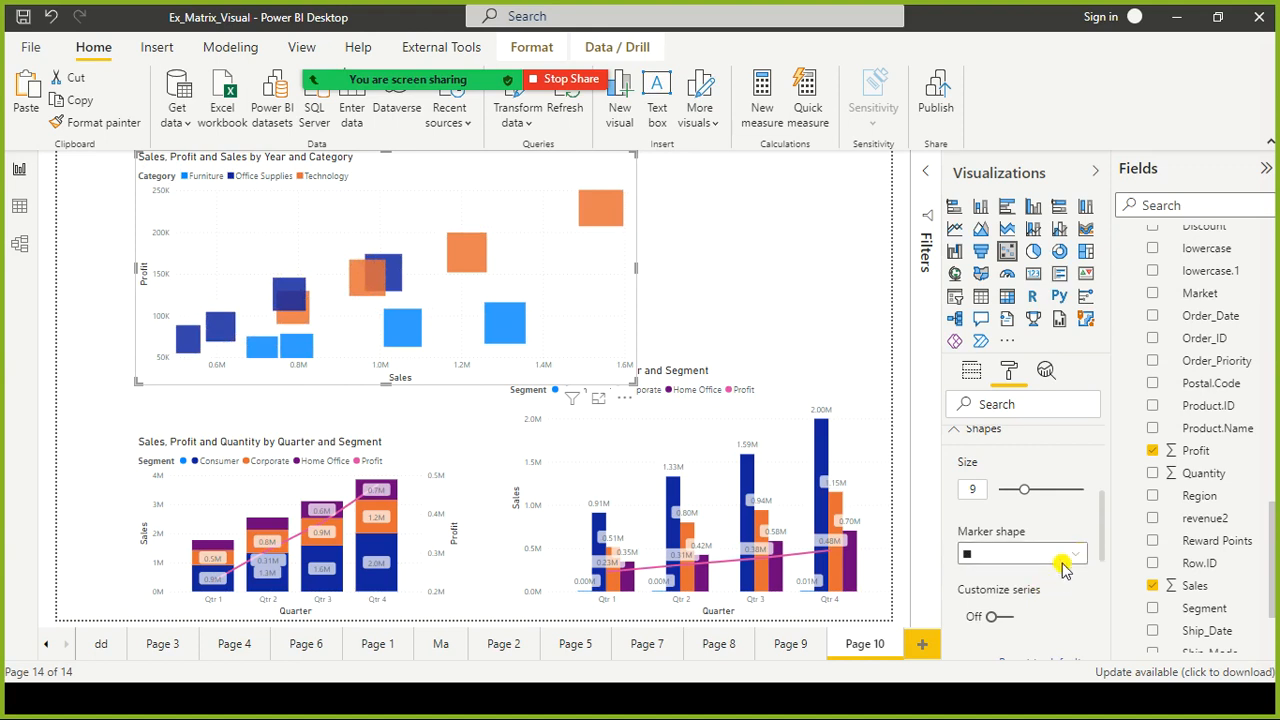
pyautogui.click(1060, 566)
pyautogui.click(1048, 575)
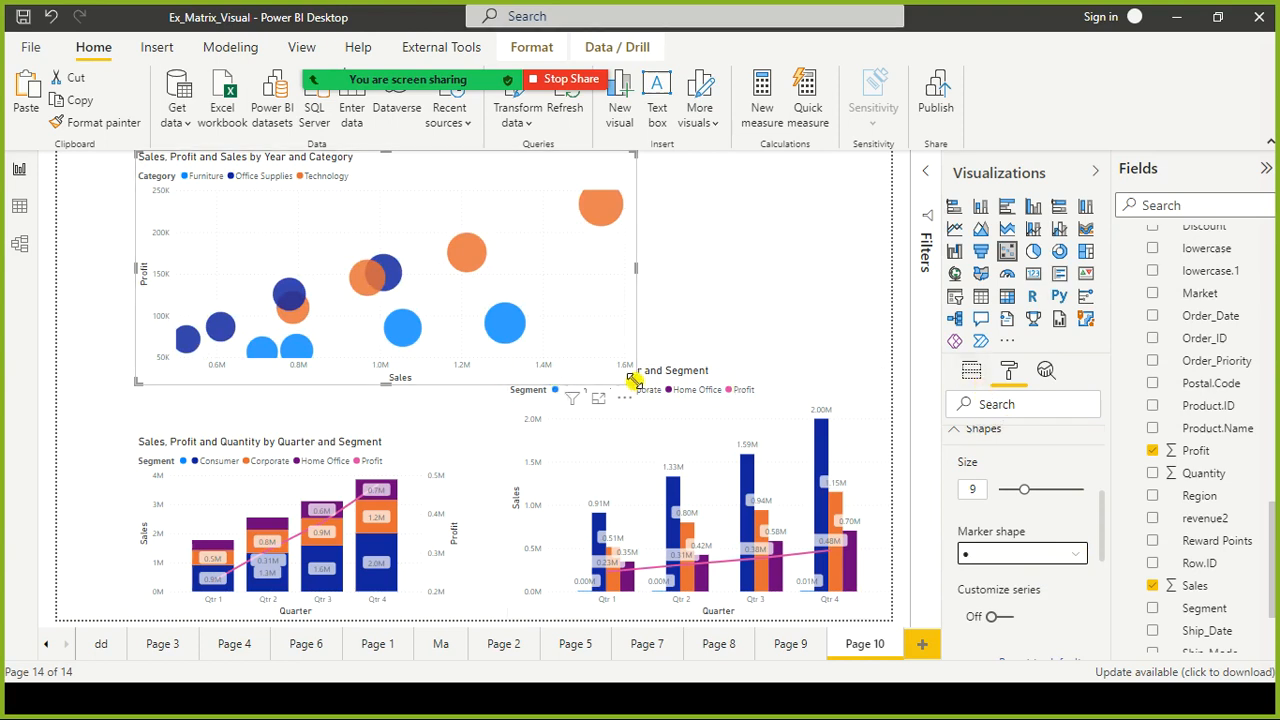
# Shrink the scatter chart in both directions and move it left and slightly down on the page.
pyautogui.moveTo(636, 380); pyautogui.dragTo(577, 308)
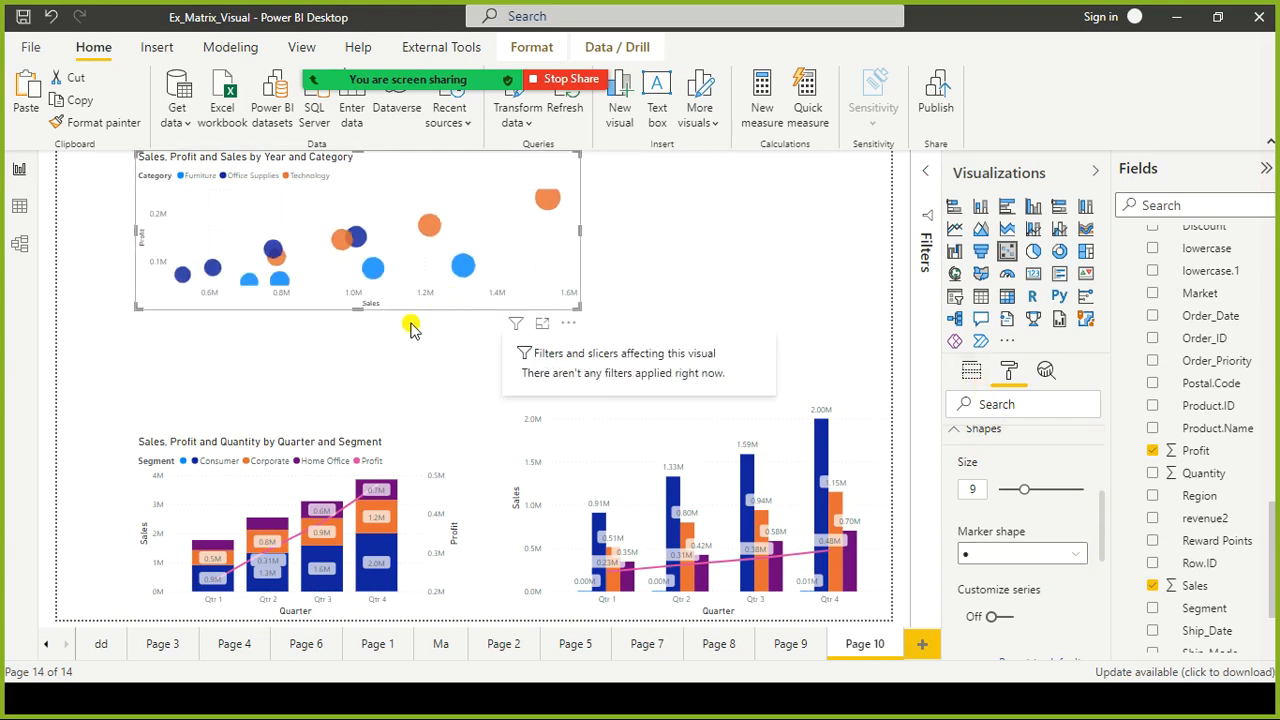
pyautogui.moveTo(410, 328); pyautogui.dragTo(372, 343)
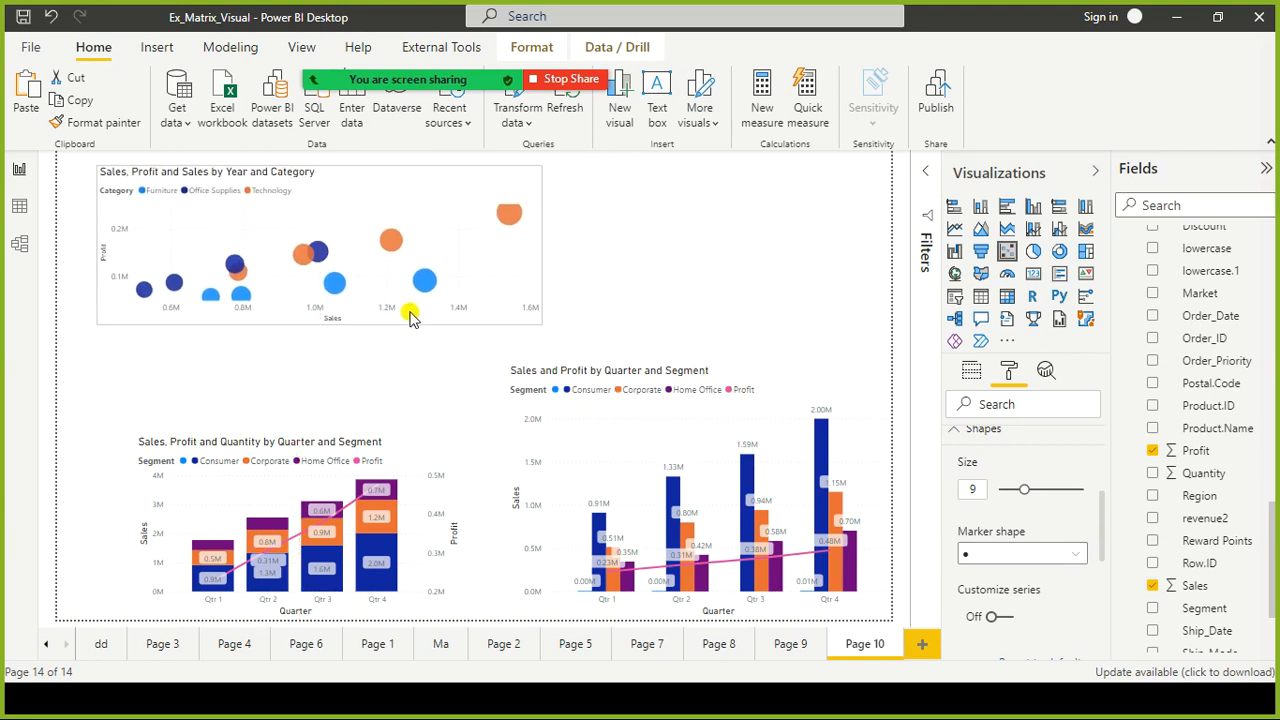
# Add the calendar Date hierarchy's Year as the scatter chart's play axis and play the yearly animation.
pyautogui.click(972, 372)
pyautogui.scroll(-5, 1030, 460)
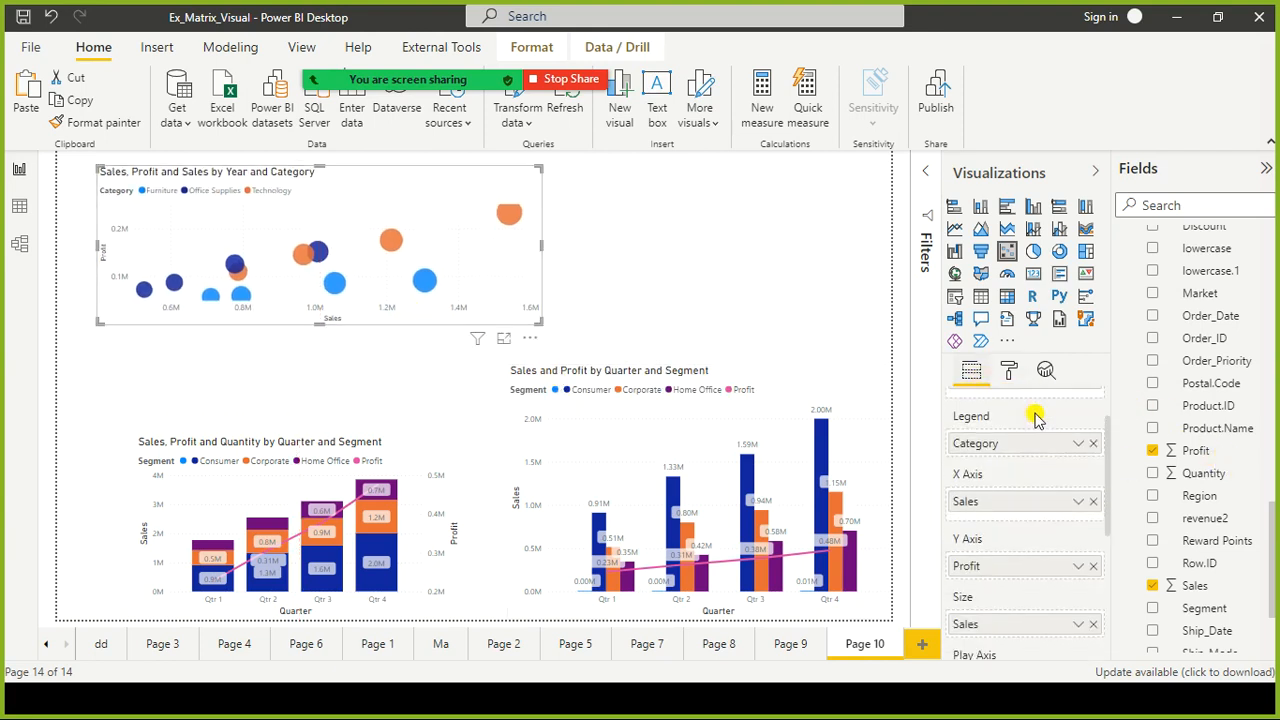
pyautogui.scroll(-2, 1030, 512)
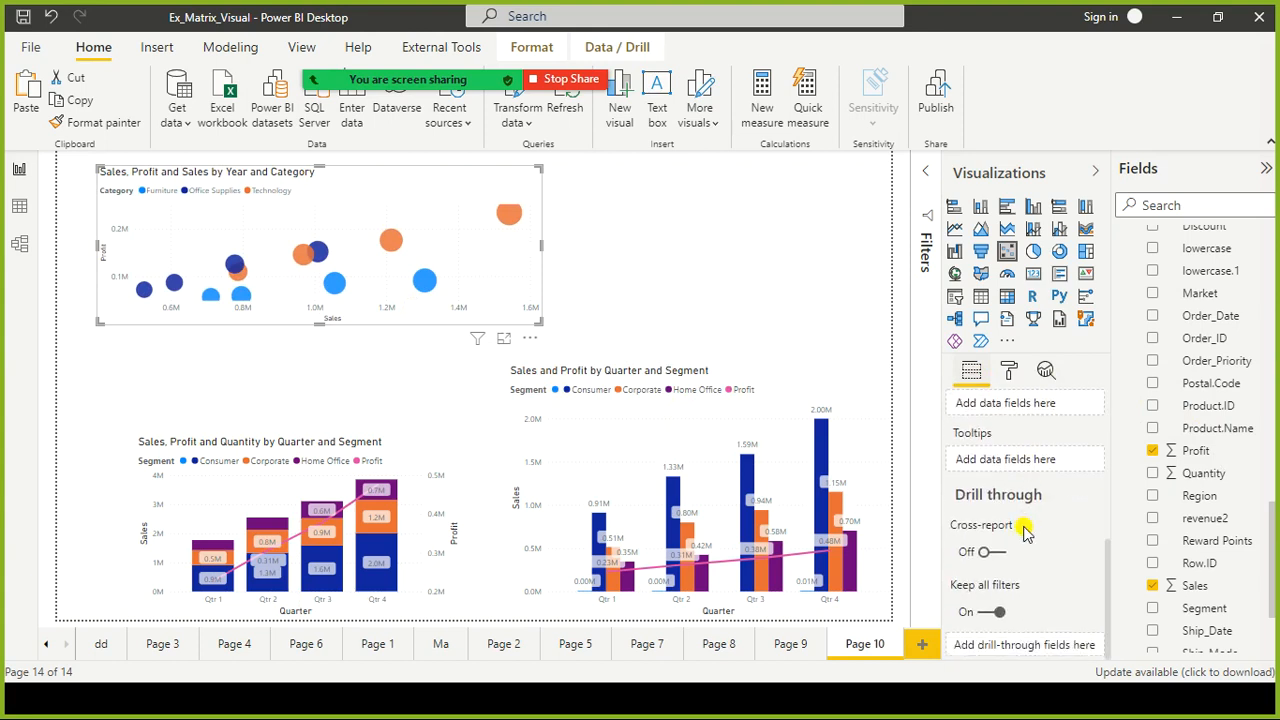
pyautogui.scroll(2, 1063, 471)
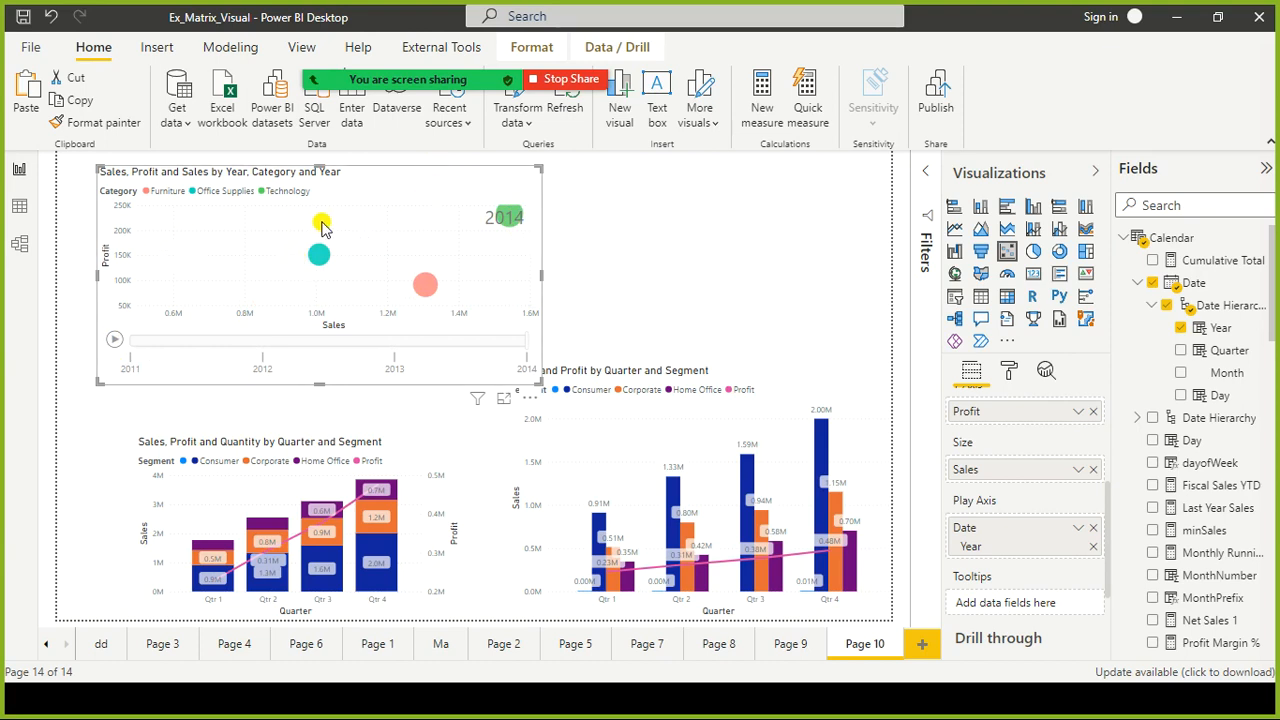
pyautogui.click(114, 341)
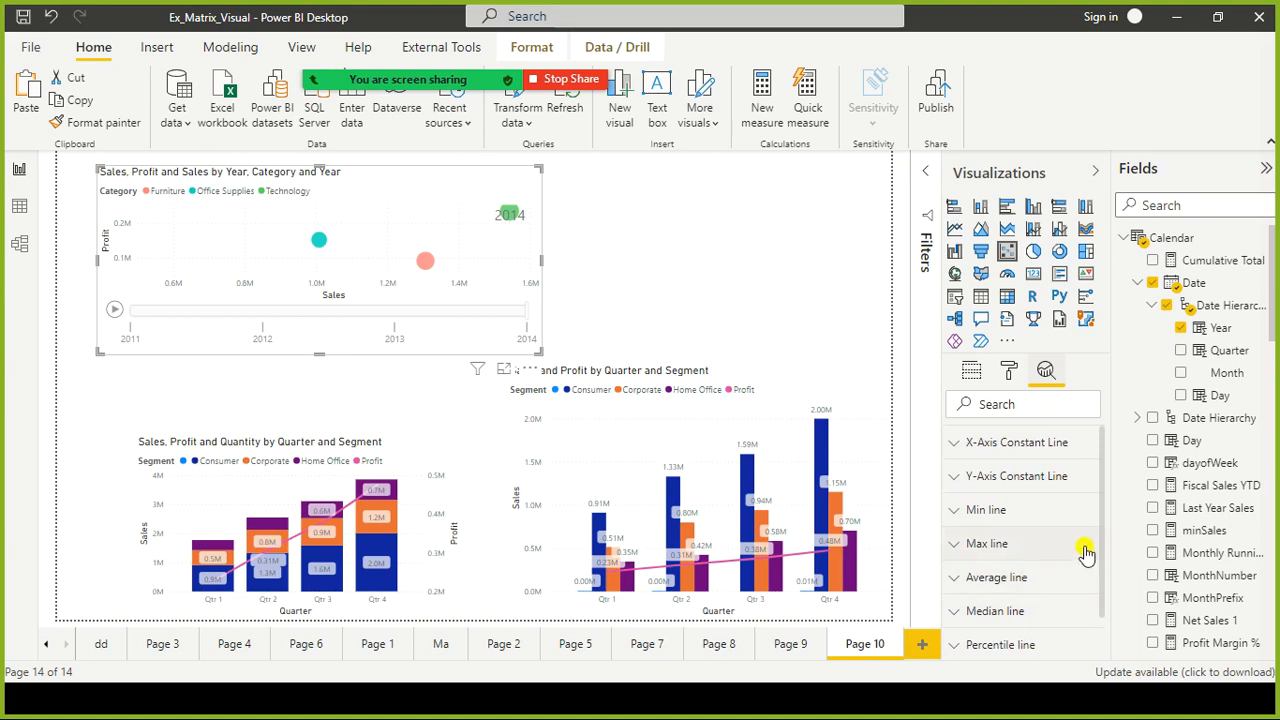
# Enlarge the scatter chart and add median lines for Sales and Profit.
pyautogui.scroll(-1, 1086, 550)
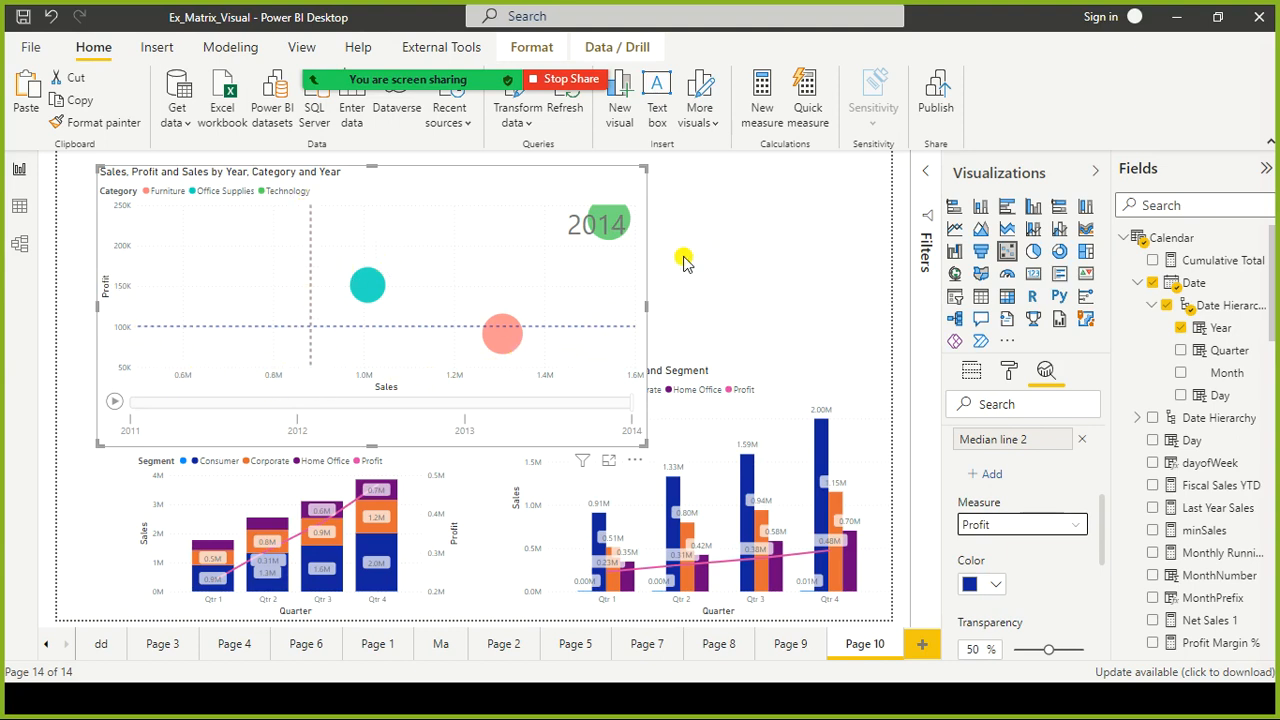
pyautogui.moveTo(605, 228)
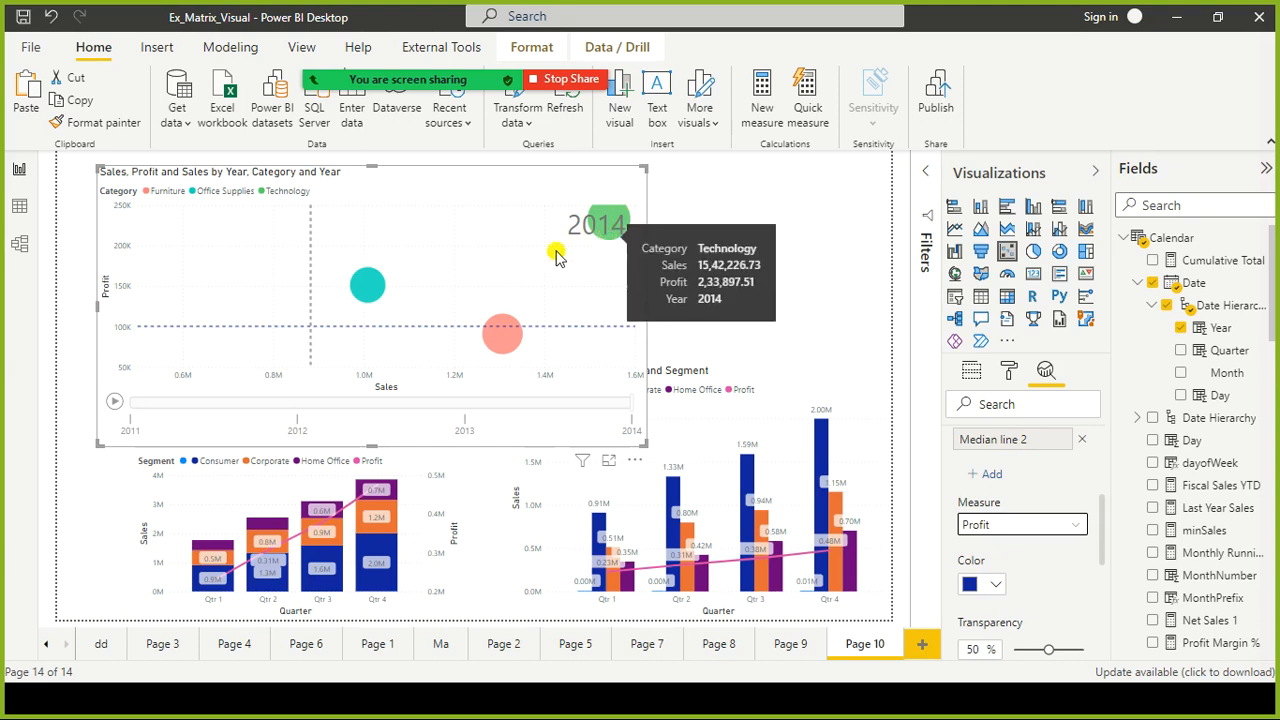
# Inspect the Office Supplies and Furniture bubbles on the scatter chart and replay the yearly animation.
pyautogui.moveTo(369, 287)
pyautogui.moveTo(490, 338)
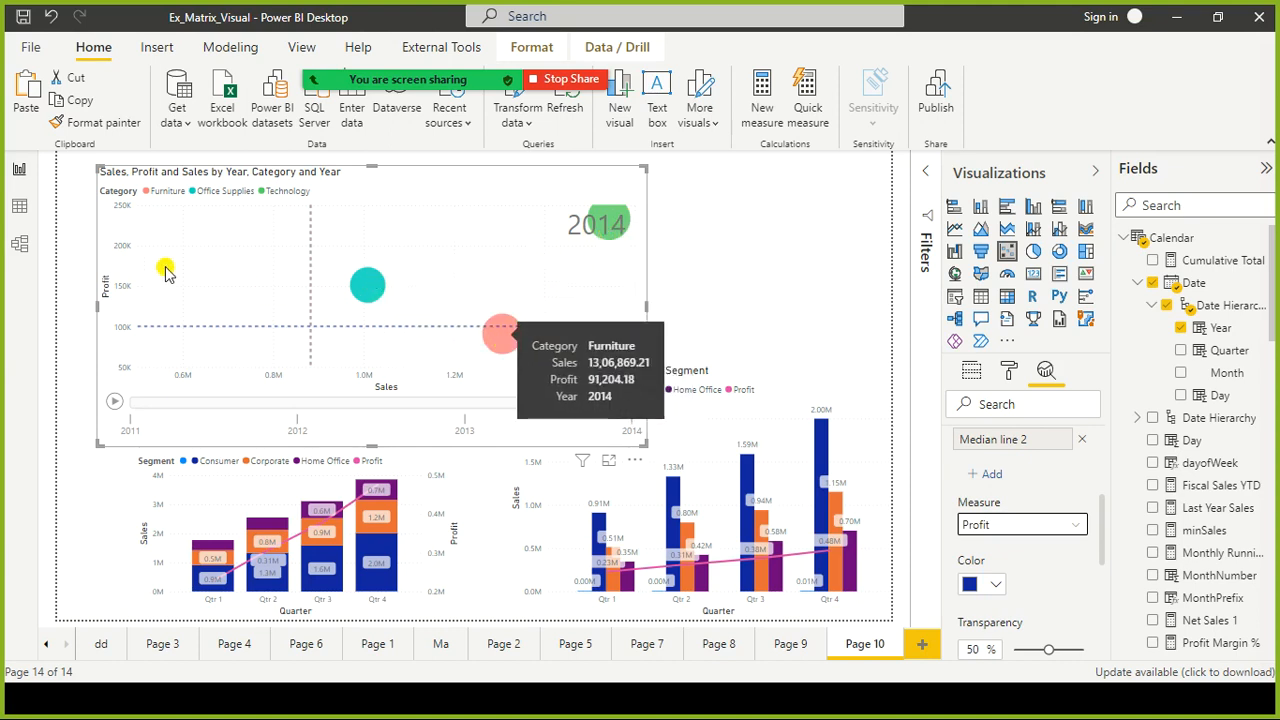
pyautogui.click(116, 404)
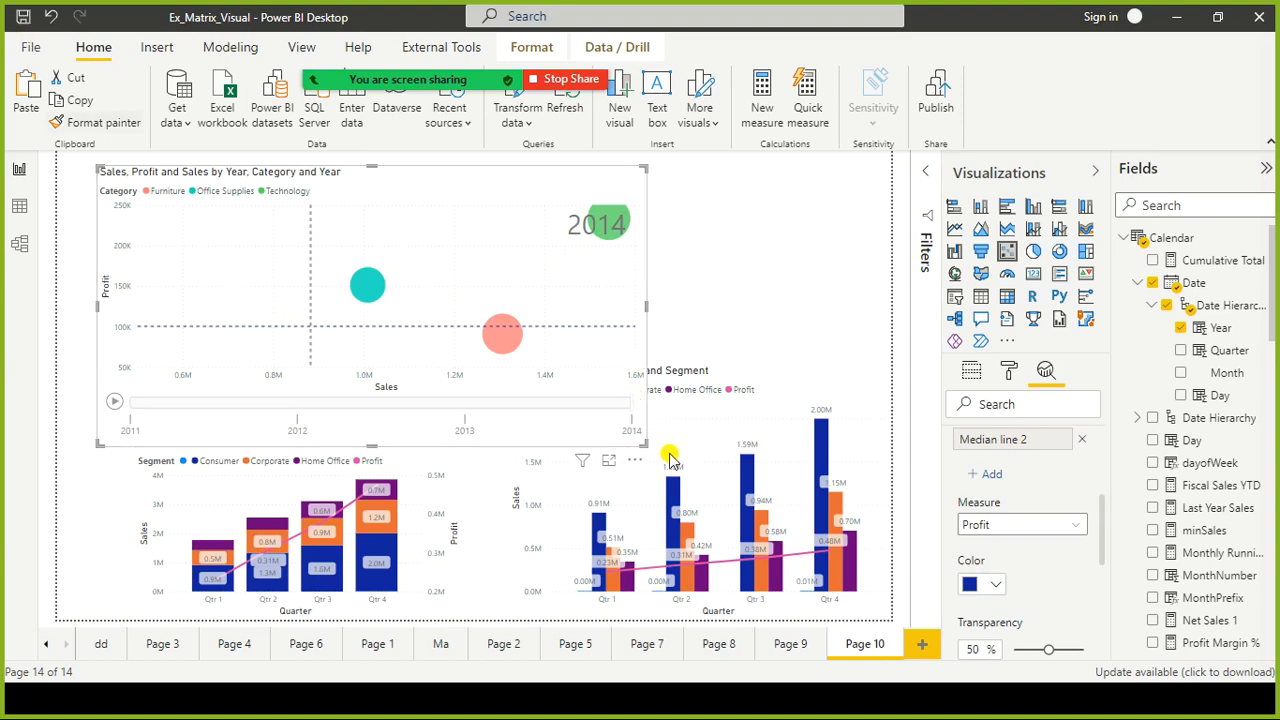
# Shrink the scatter chart in both directions to free page space and clear its selection.
pyautogui.moveTo(646, 443); pyautogui.dragTo(436, 348)
pyautogui.click(685, 251)
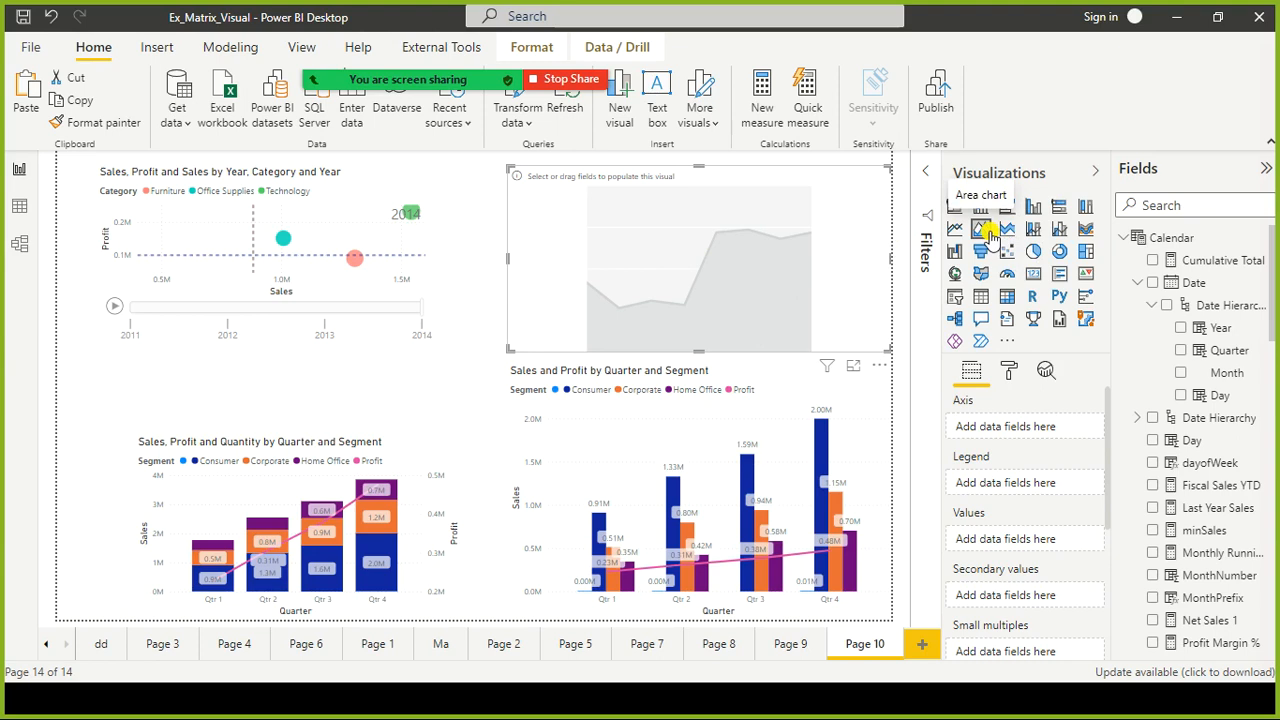
# Plot Profit by the calendar Date hierarchy's Year in the empty area chart, leaving Quarter off the axis, and inspect 2013.
pyautogui.scroll(-6, 1190, 420)
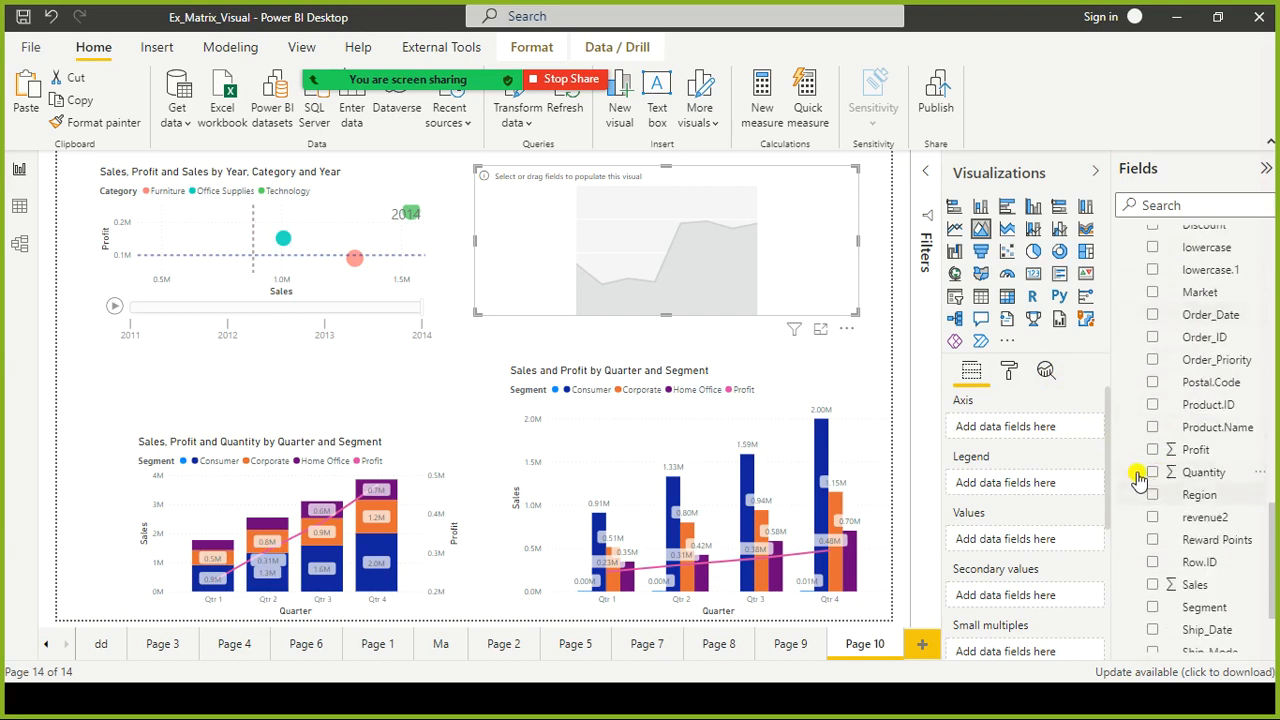
pyautogui.click(1152, 450)
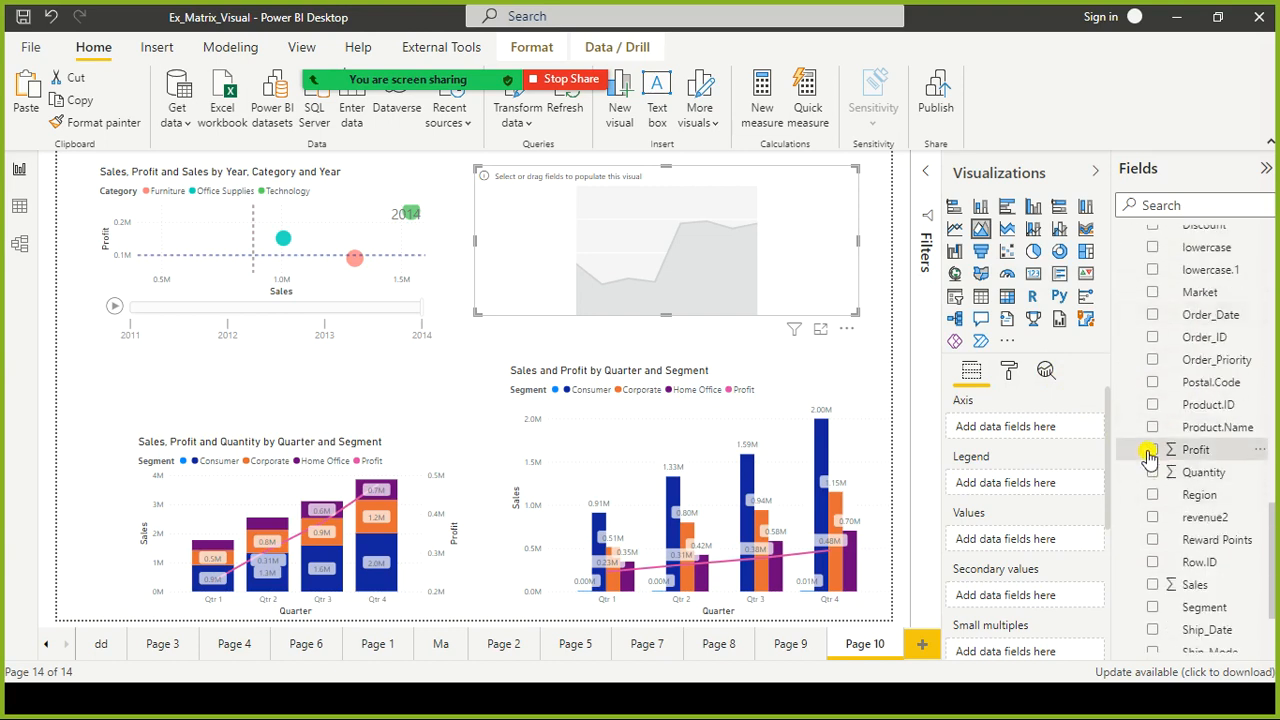
pyautogui.scroll(7, 1190, 400)
pyautogui.click(1182, 351)
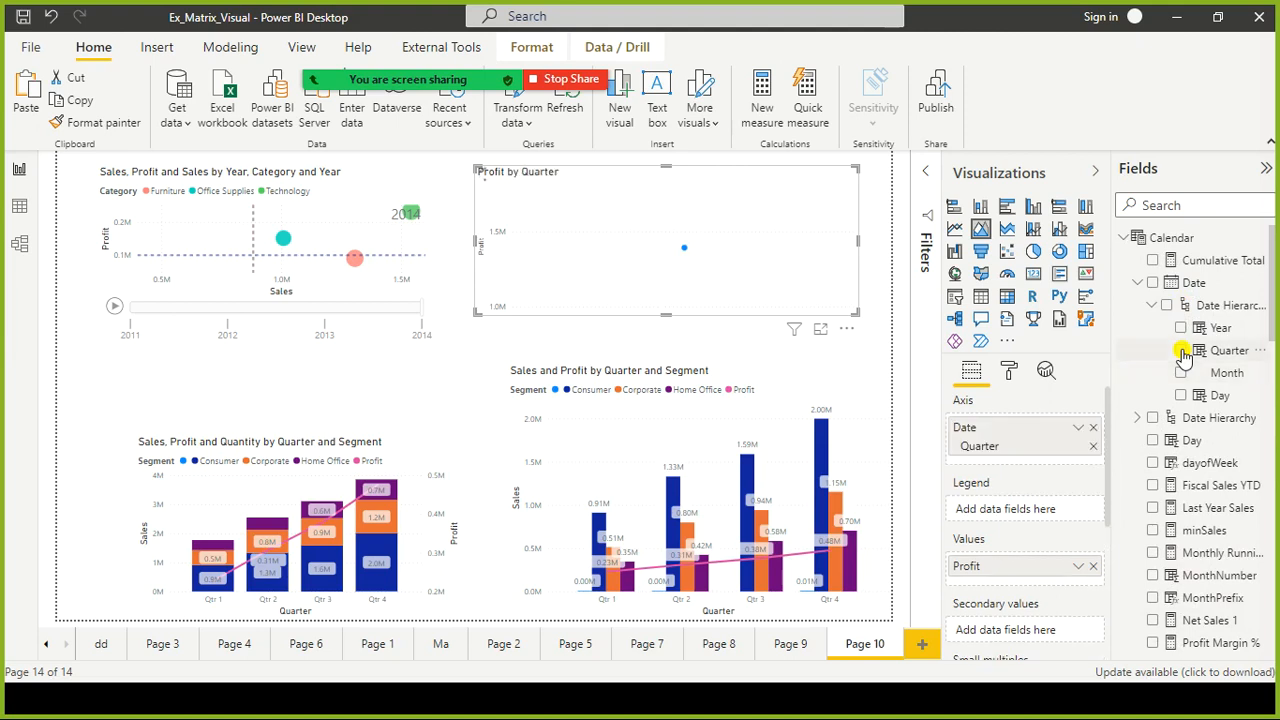
pyautogui.click(1181, 330)
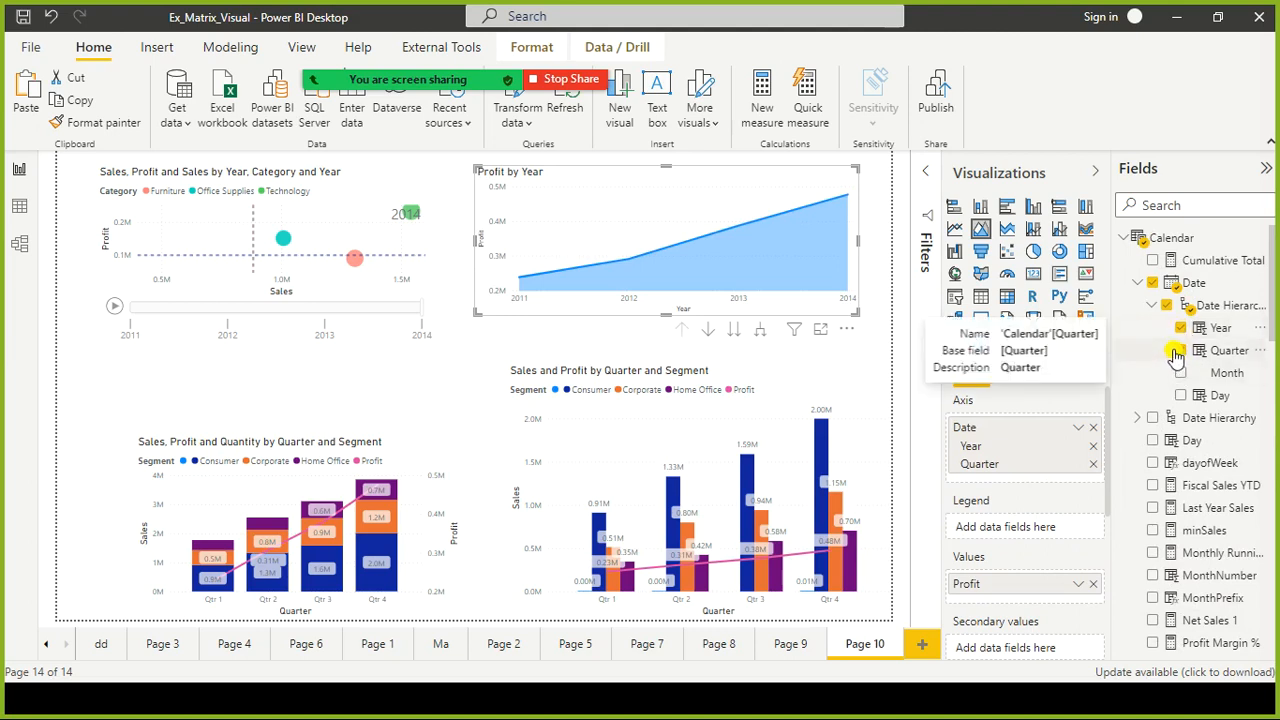
pyautogui.click(1176, 352)
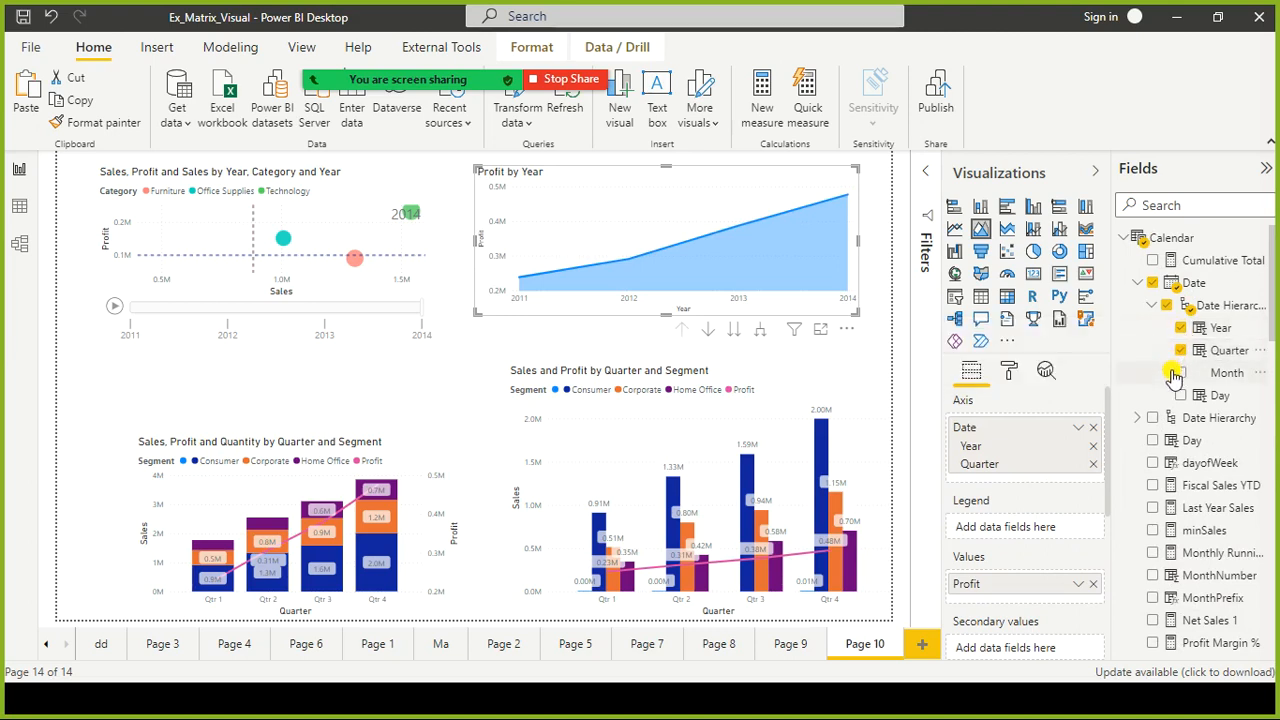
pyautogui.click(1176, 352)
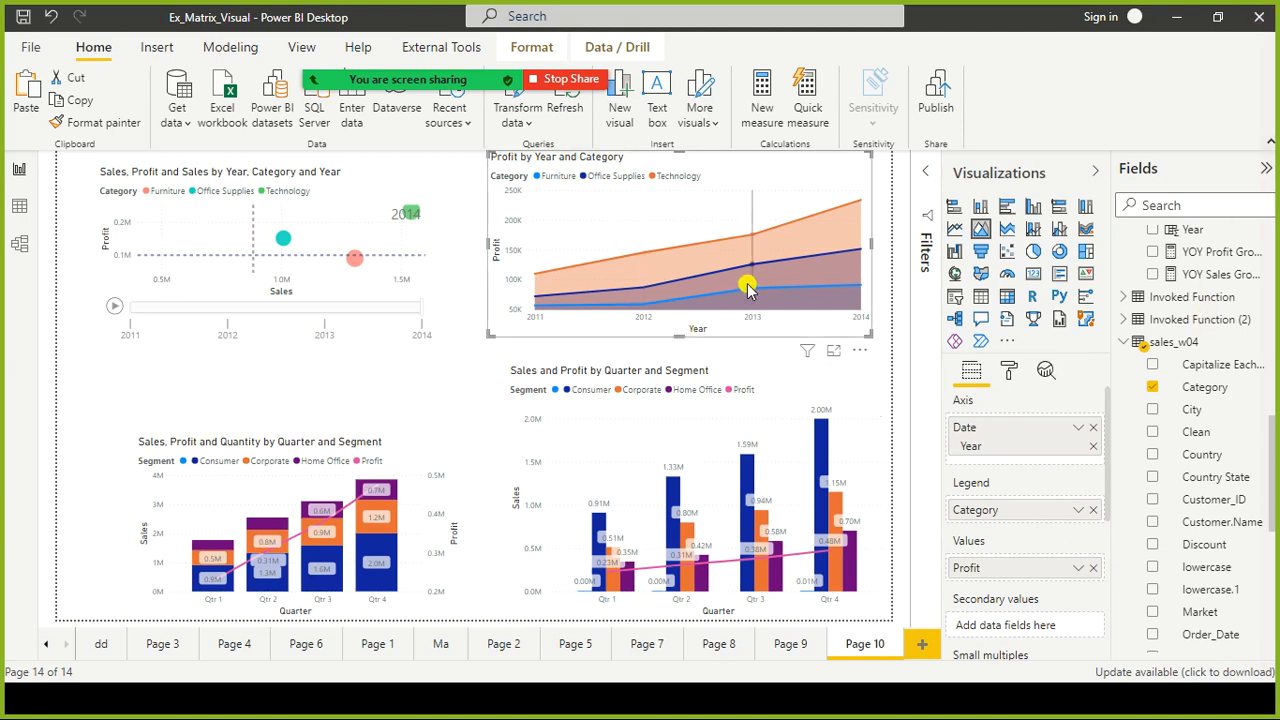
pyautogui.moveTo(755, 289)
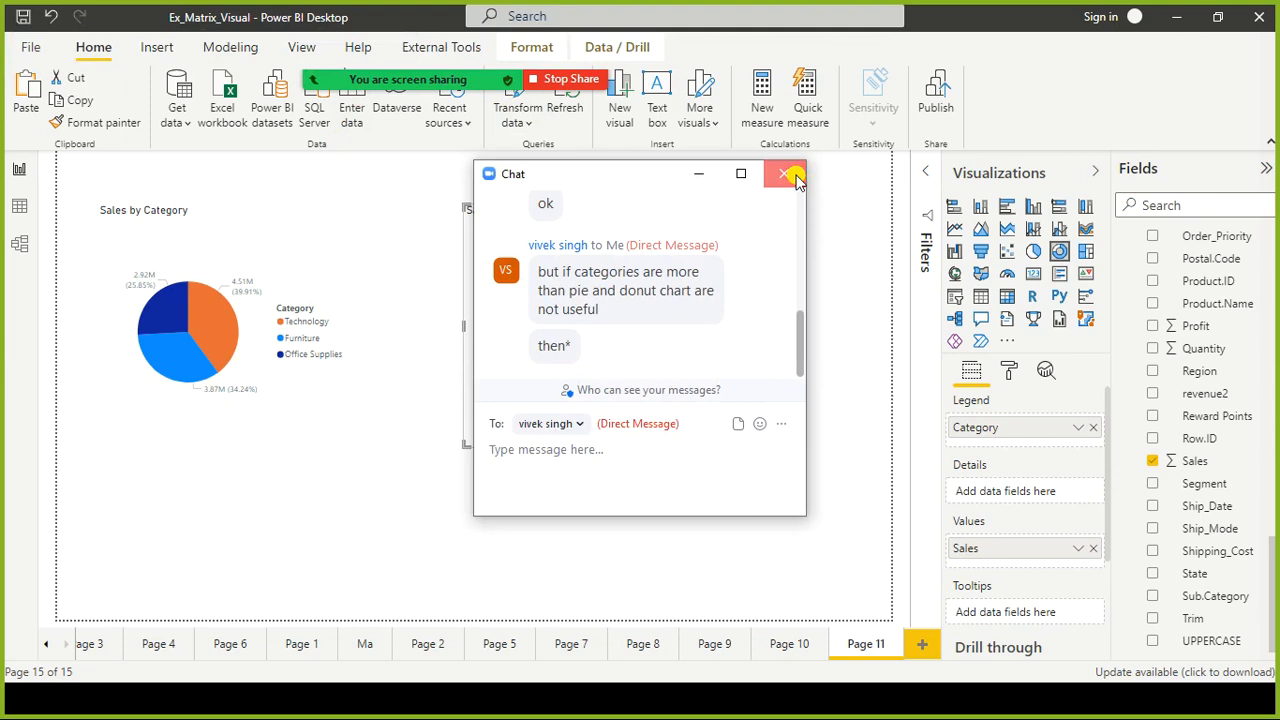
# Close the Zoom chat window and widen the Sales by Category pie chart on Page 11.
pyautogui.click(793, 172)
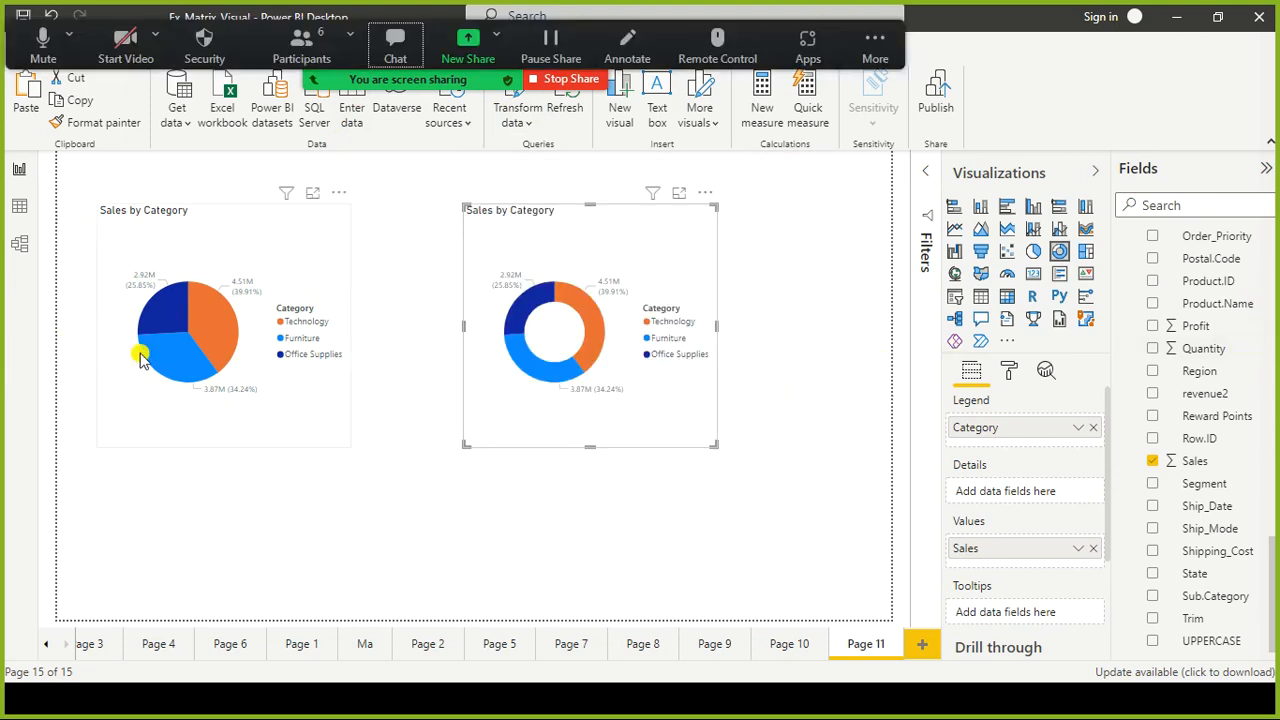
pyautogui.click(352, 326)
pyautogui.moveTo(352, 326); pyautogui.dragTo(420, 338)
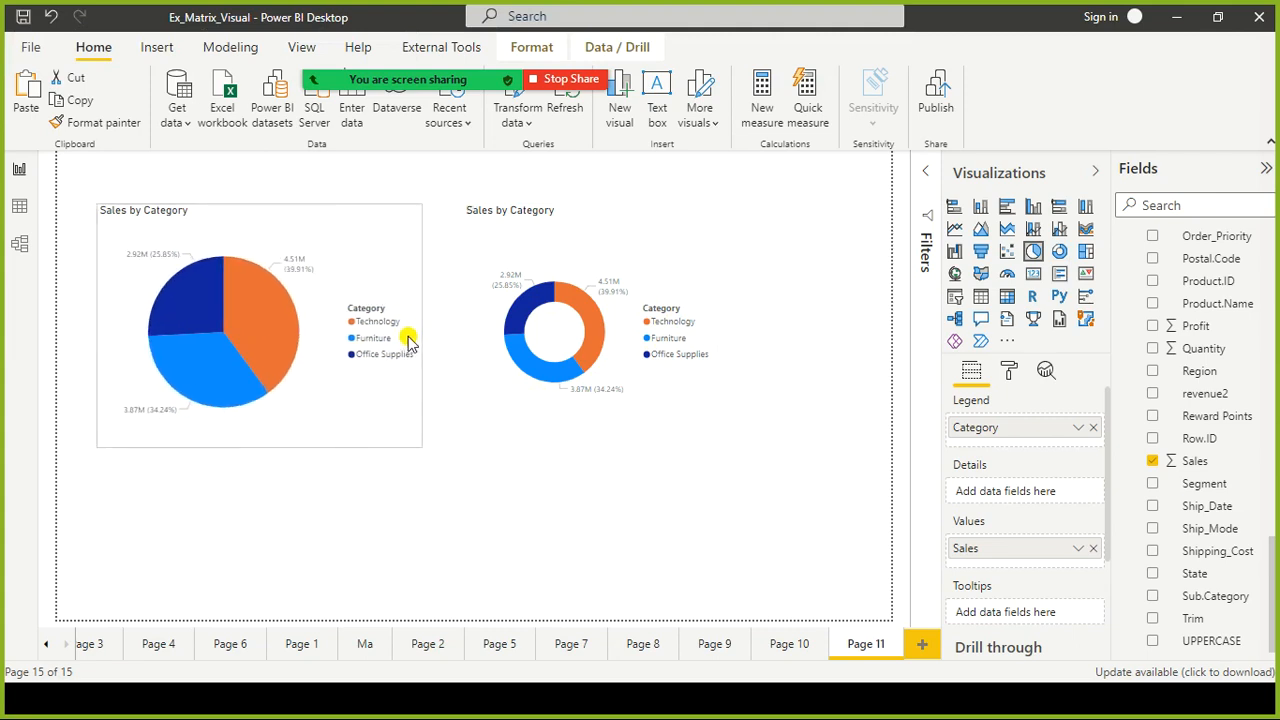
# Reduce the donut chart's height, widen it toward the page edge and adjust its placement beside the pie chart.
pyautogui.click(515, 405)
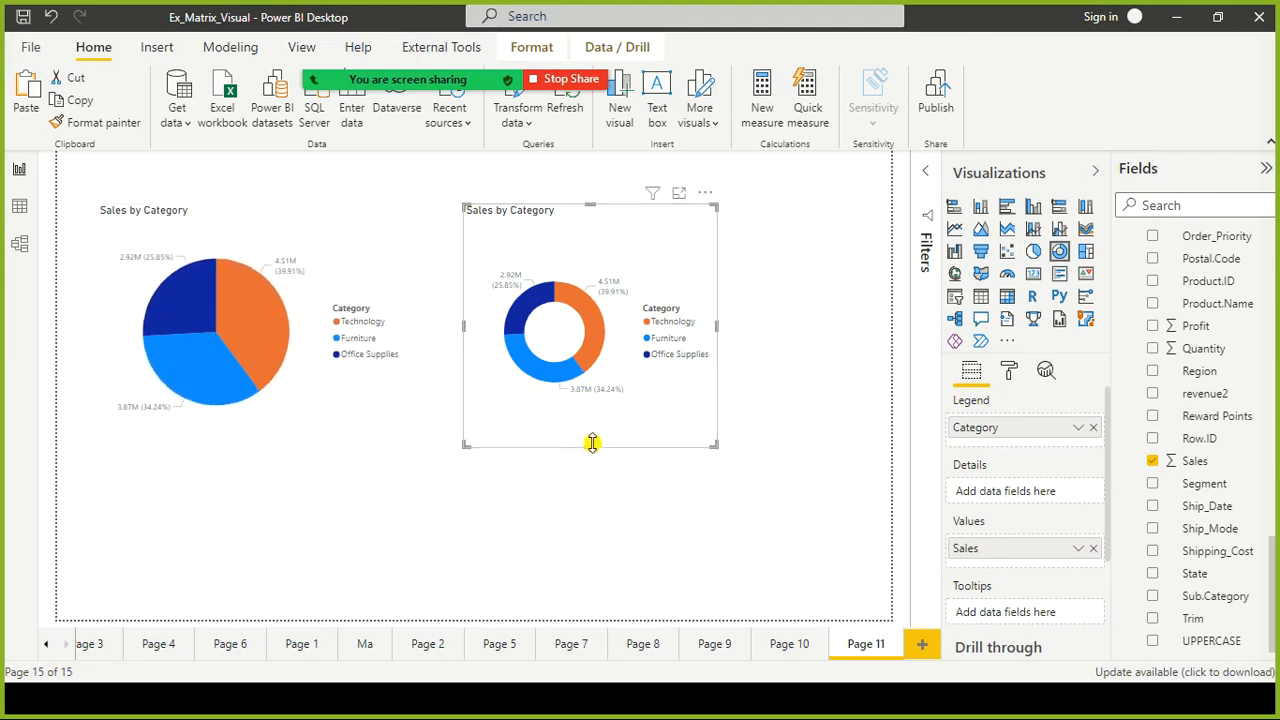
pyautogui.moveTo(592, 443); pyautogui.dragTo(598, 411)
pyautogui.moveTo(706, 313); pyautogui.dragTo(858, 313)
pyautogui.moveTo(706, 406)
pyautogui.mouseDown()
pyautogui.moveTo(706, 425)
pyautogui.moveTo(714, 410)
pyautogui.mouseUp()
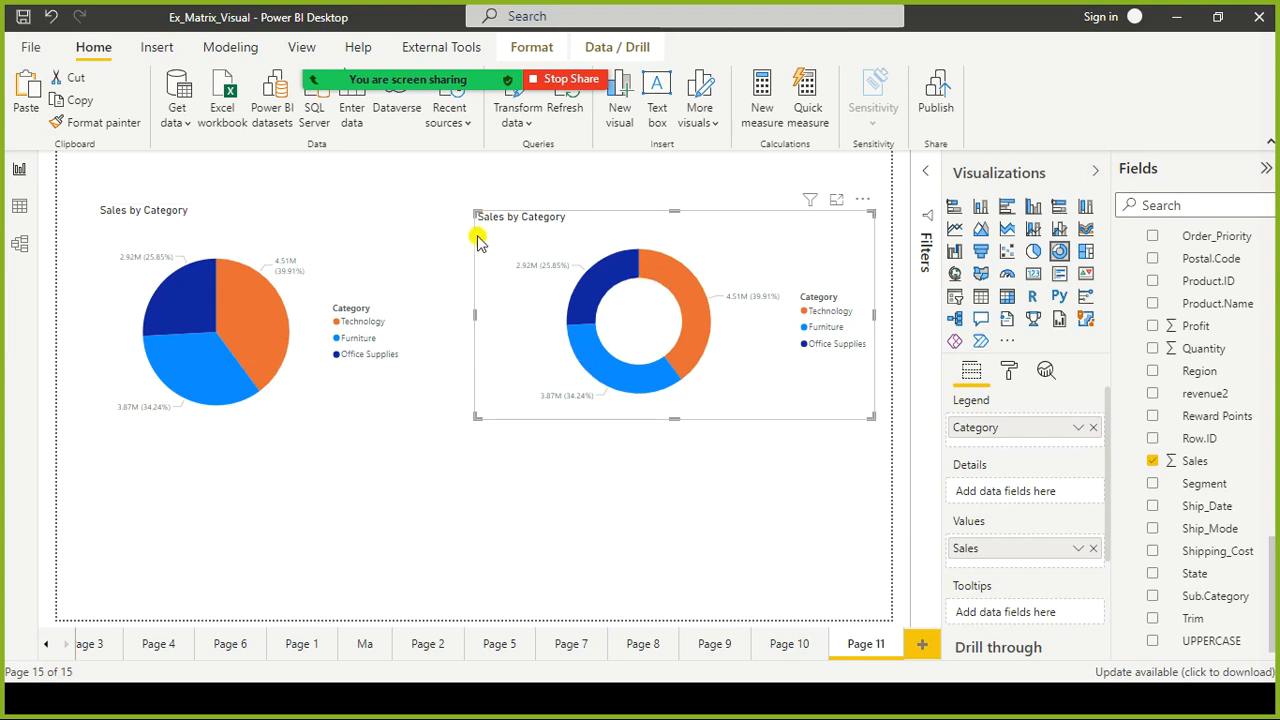
# Widen the pie chart slightly and make the donut chart slightly taller.
pyautogui.click(358, 236)
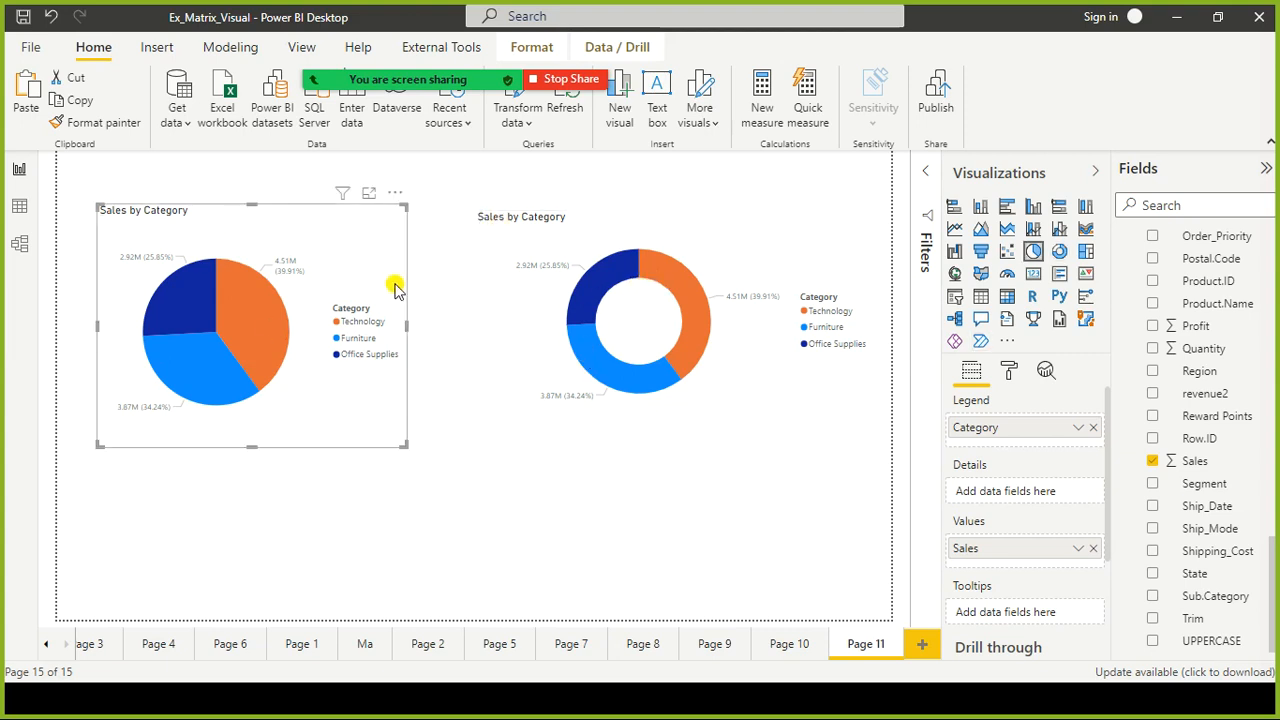
pyautogui.moveTo(406, 322); pyautogui.dragTo(424, 321)
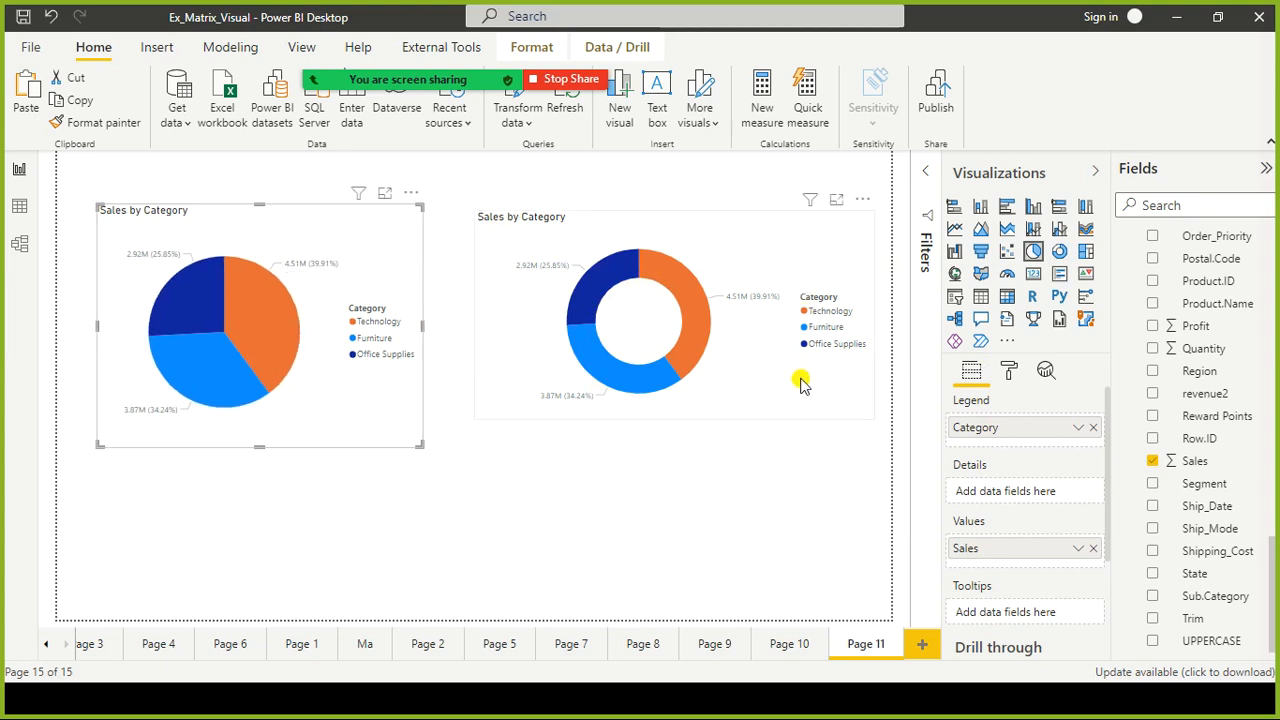
pyautogui.click(700, 413)
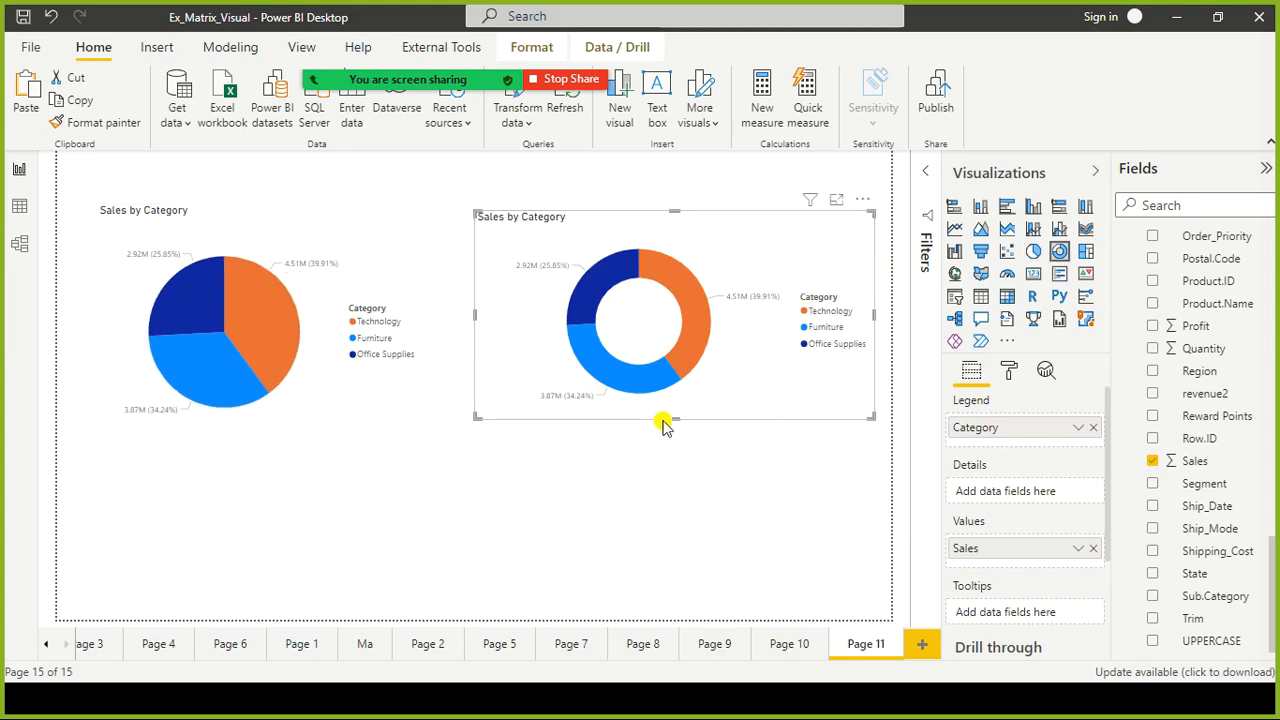
pyautogui.moveTo(677, 417)
pyautogui.mouseDown()
pyautogui.moveTo(683, 457)
pyautogui.moveTo(694, 426)
pyautogui.mouseUp()
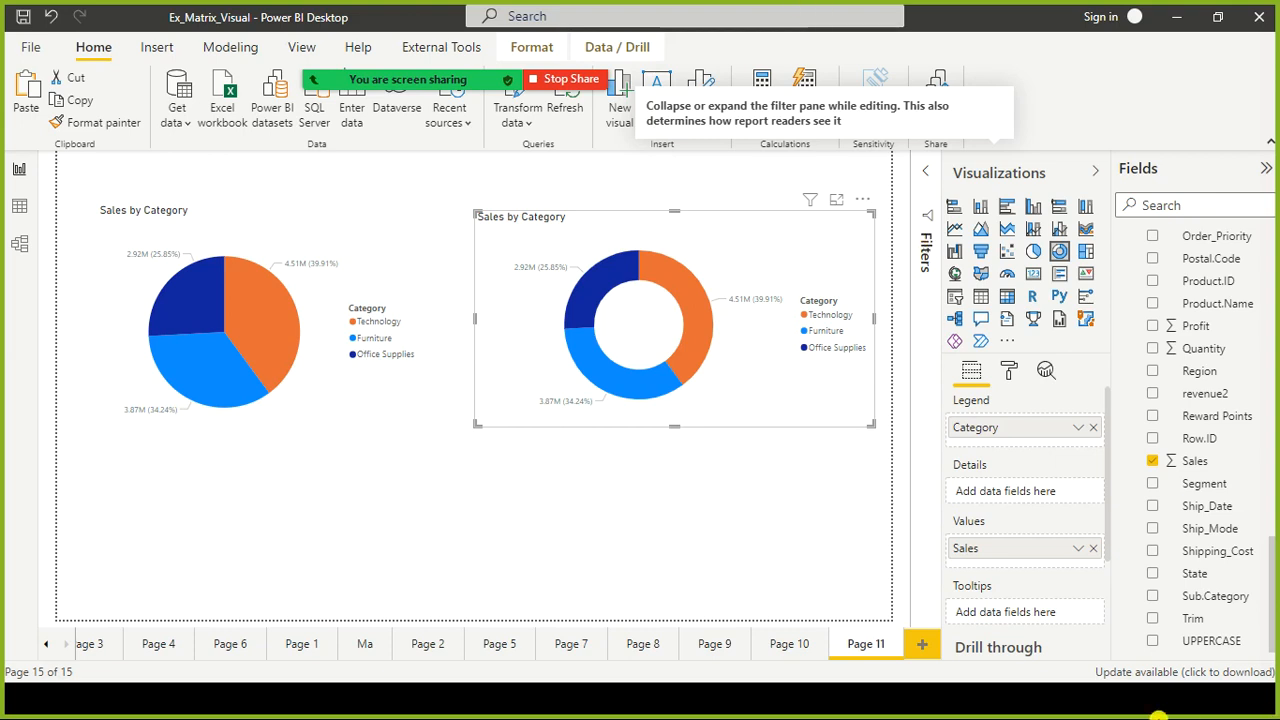
pyautogui.click(470, 533)
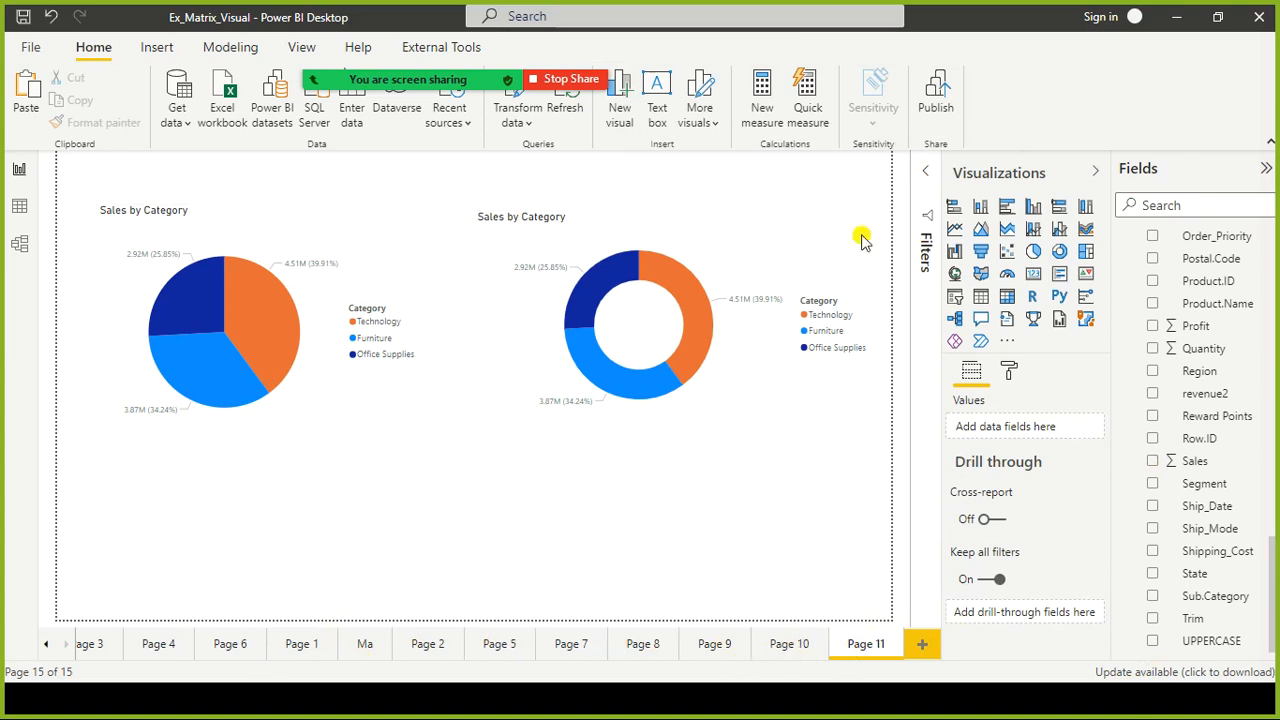
pyautogui.click(755, 254)
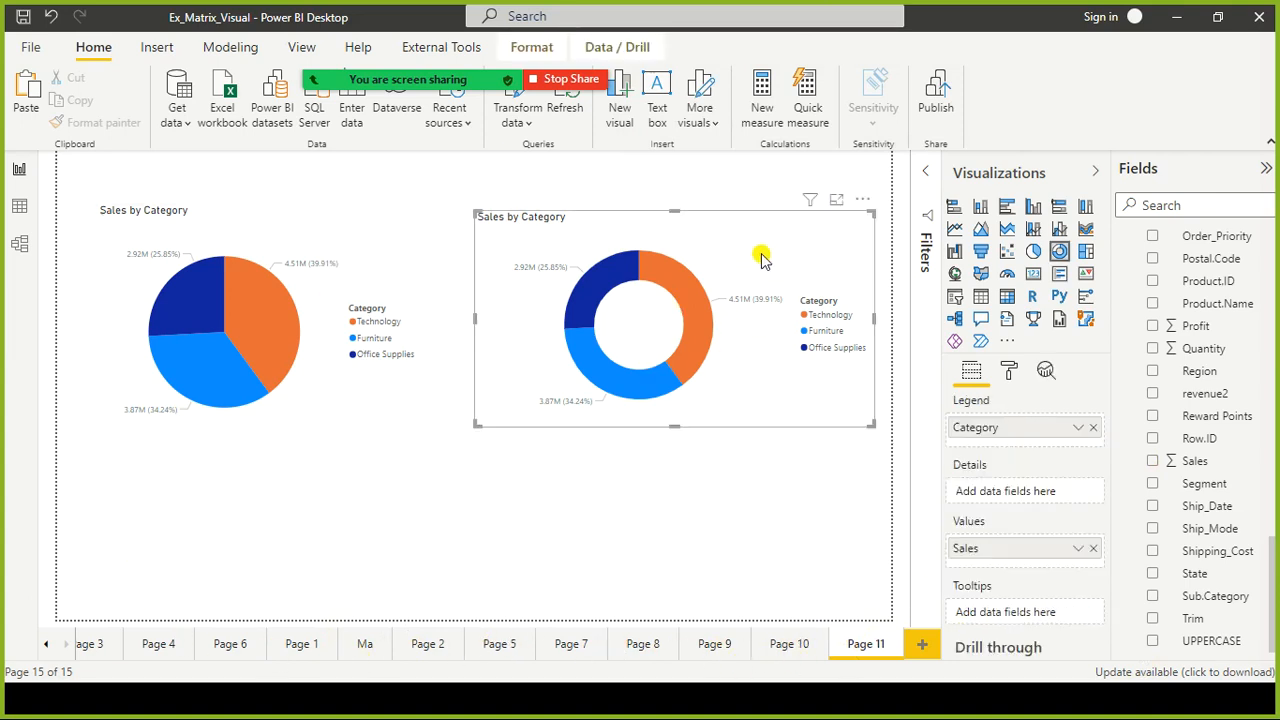
pyautogui.keyDown('ctrl'); pyautogui.click(760, 577); pyautogui.keyUp('ctrl')
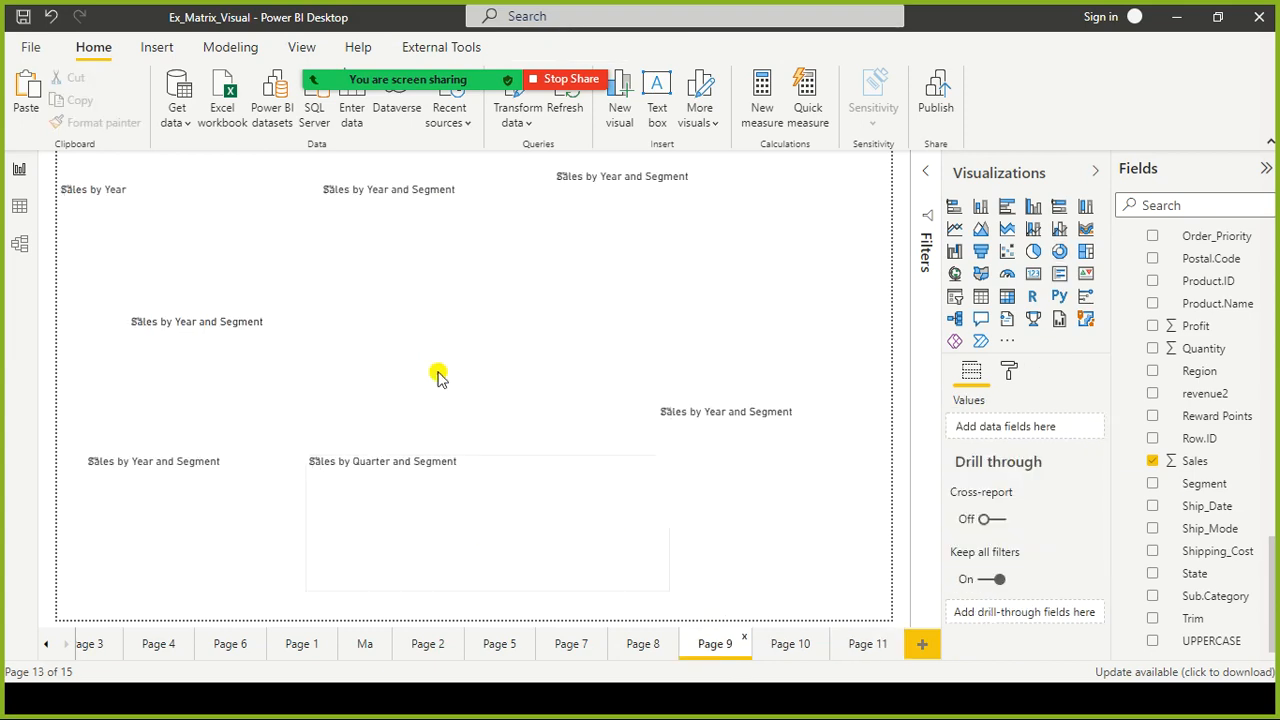
# Switch to the Zoom meeting chat, read the latest messages and close the chat window.
pyautogui.moveTo(357, 7)
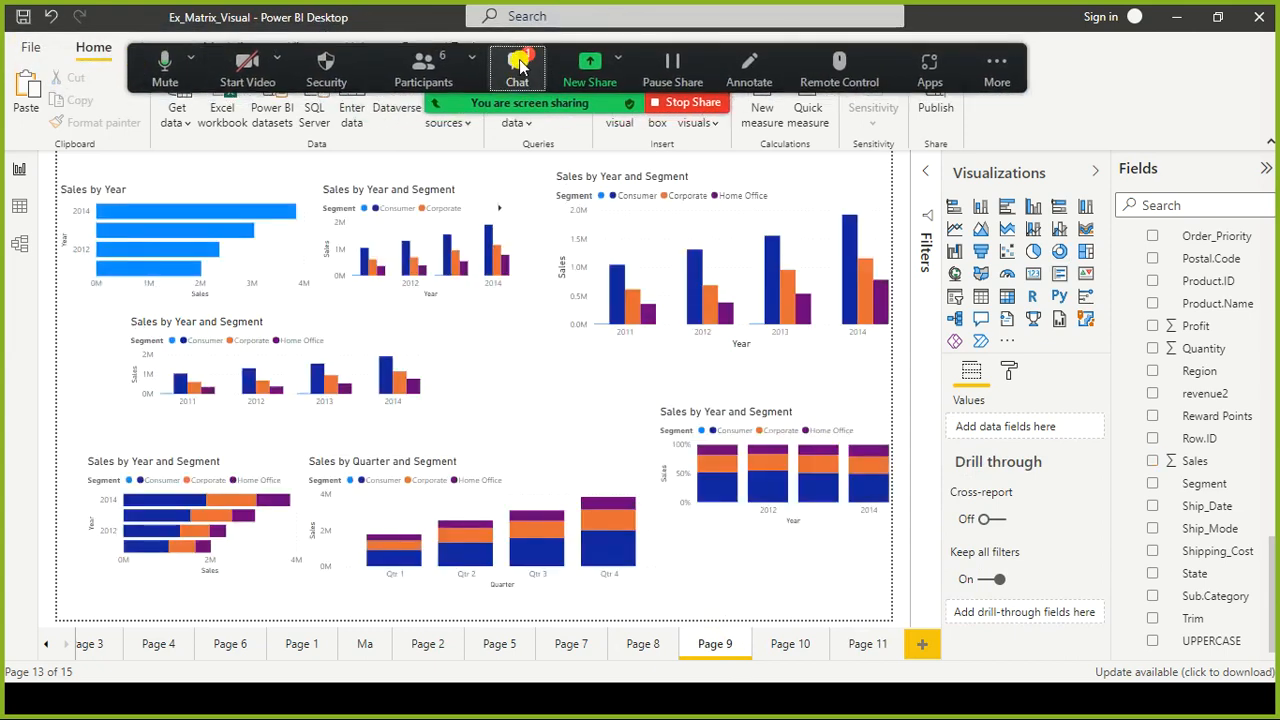
pyautogui.click(518, 66)
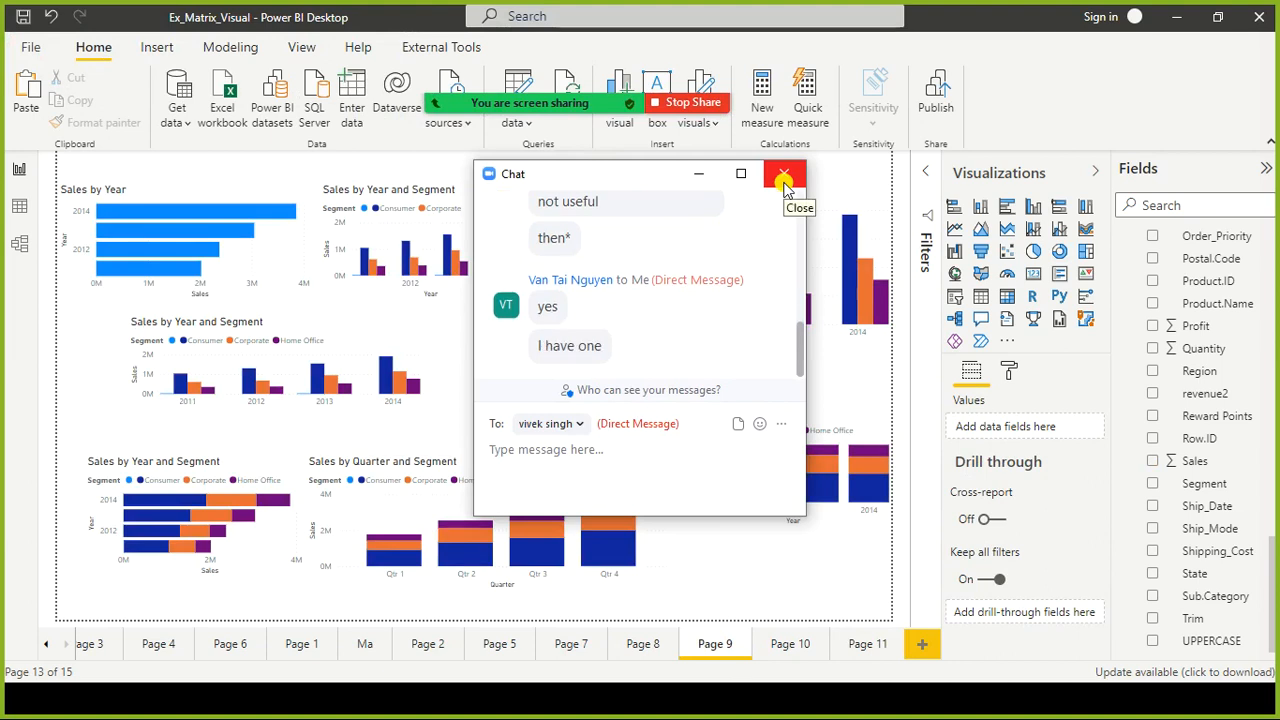
pyautogui.click(782, 178)
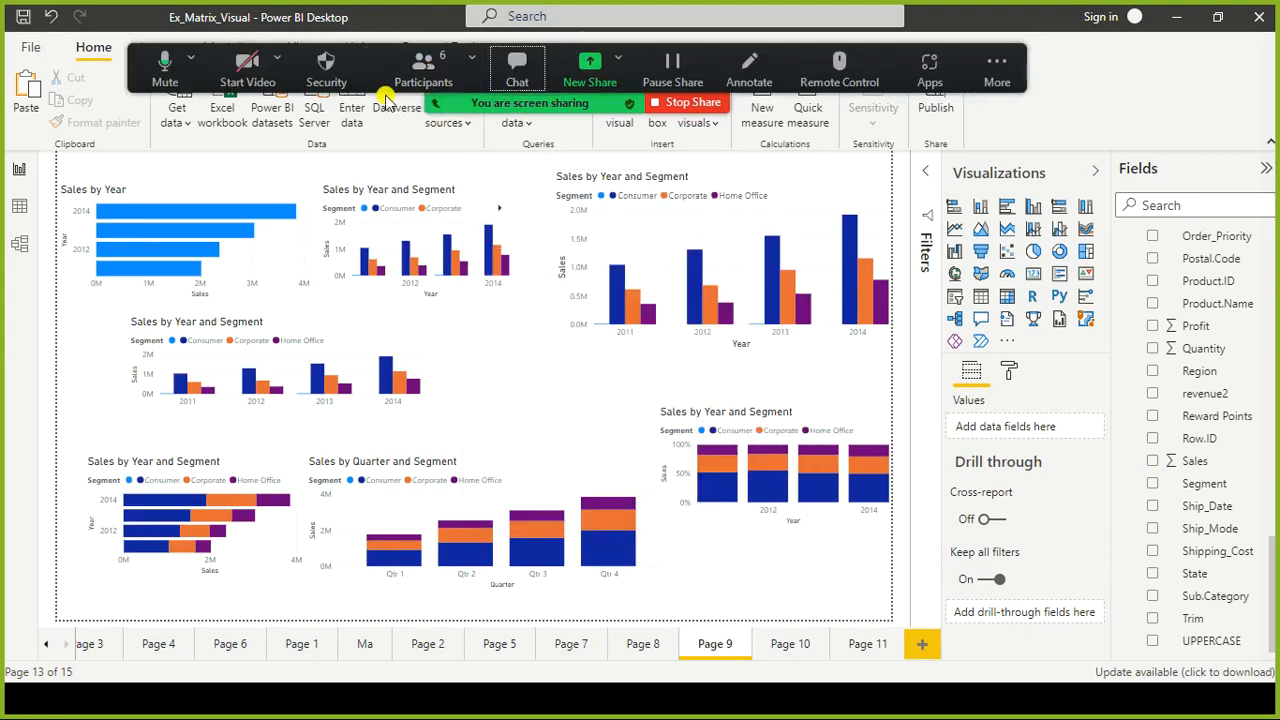
# Mute all Zoom participants while allowing them to unmute themselves, and close the participants list.
pyautogui.click(451, 88)
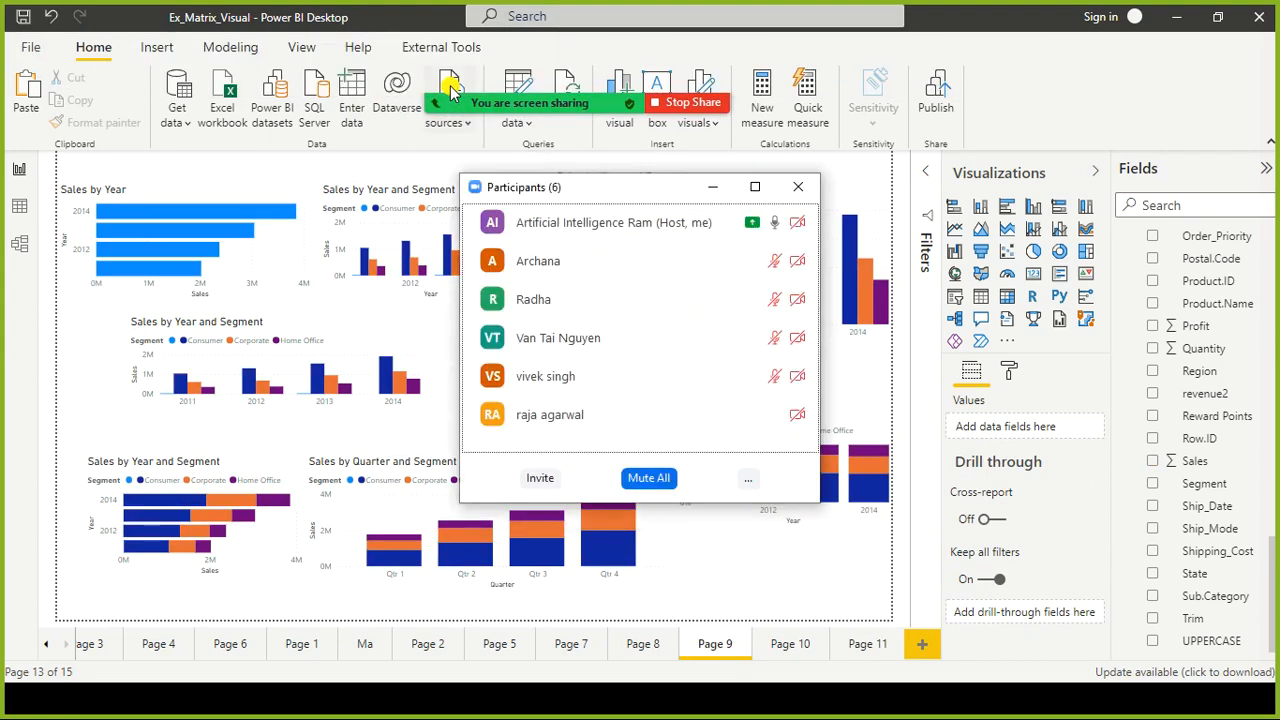
pyautogui.click(627, 480)
pyautogui.click(452, 341)
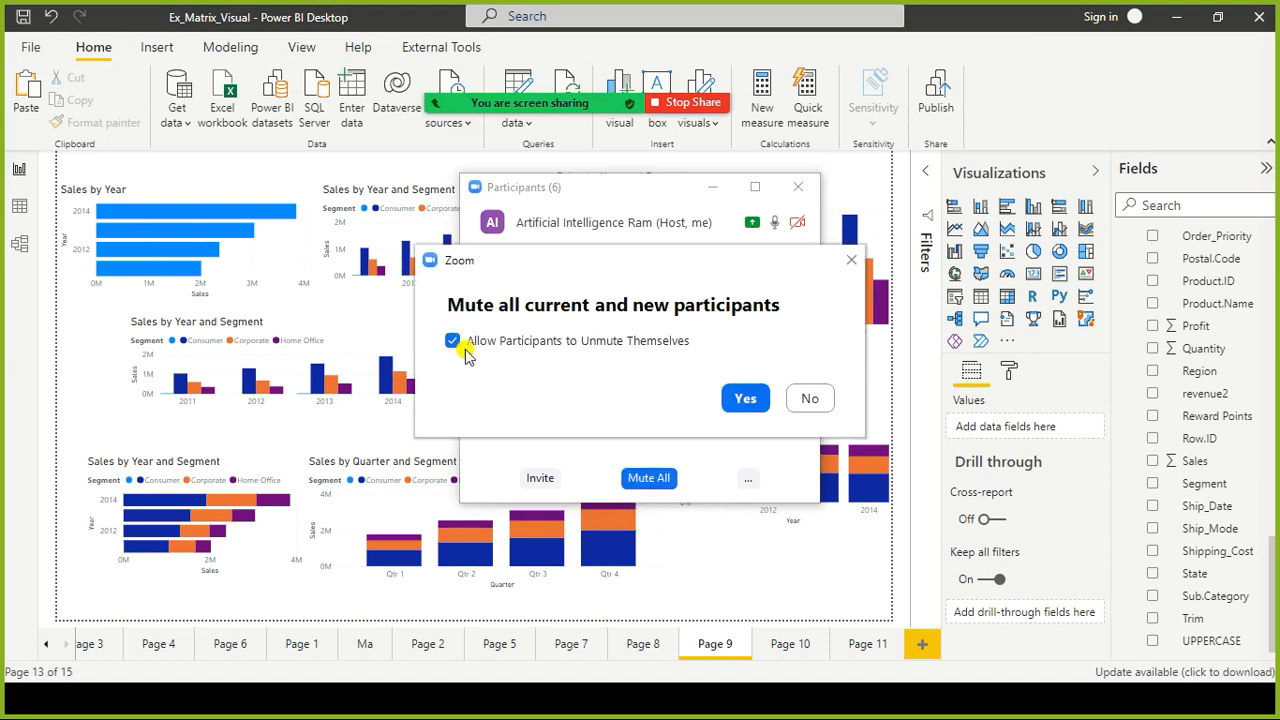
pyautogui.click(742, 396)
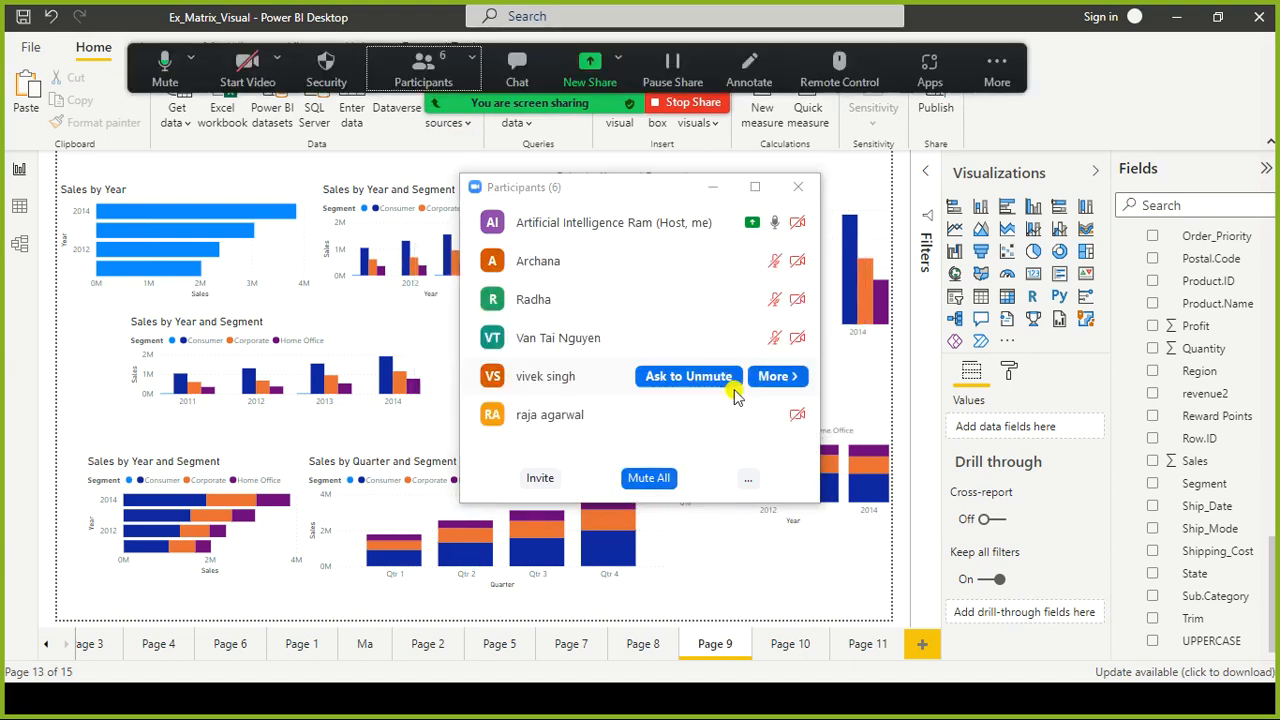
pyautogui.click(808, 194)
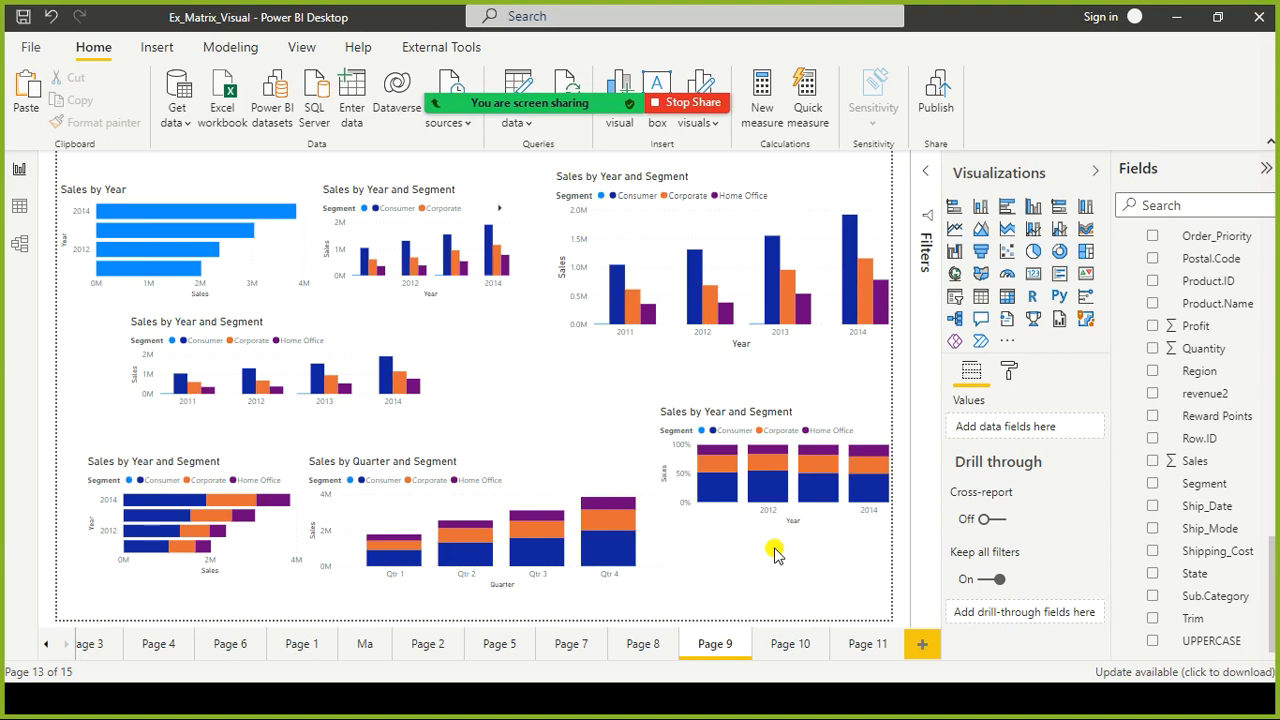
# Move the Zoom sharing toolbar slightly up and to the left over the report.
pyautogui.moveTo(548, 100)
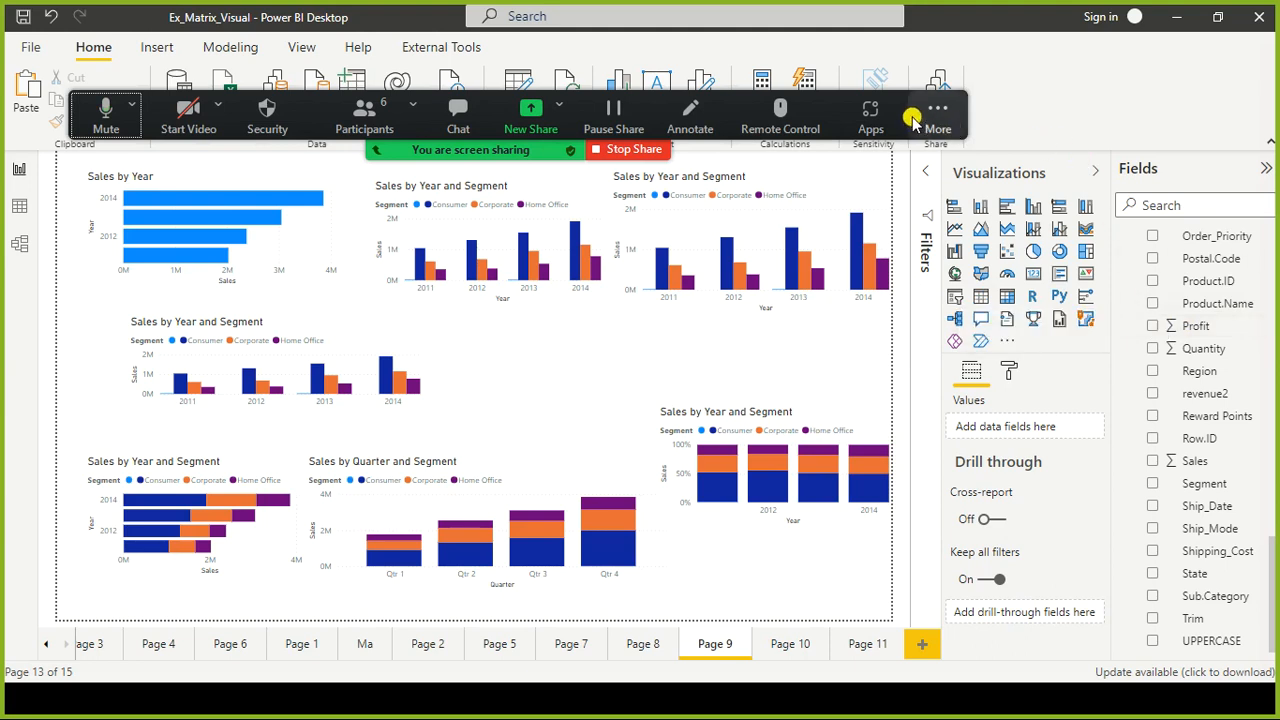
pyautogui.moveTo(907, 117); pyautogui.dragTo(885, 99)
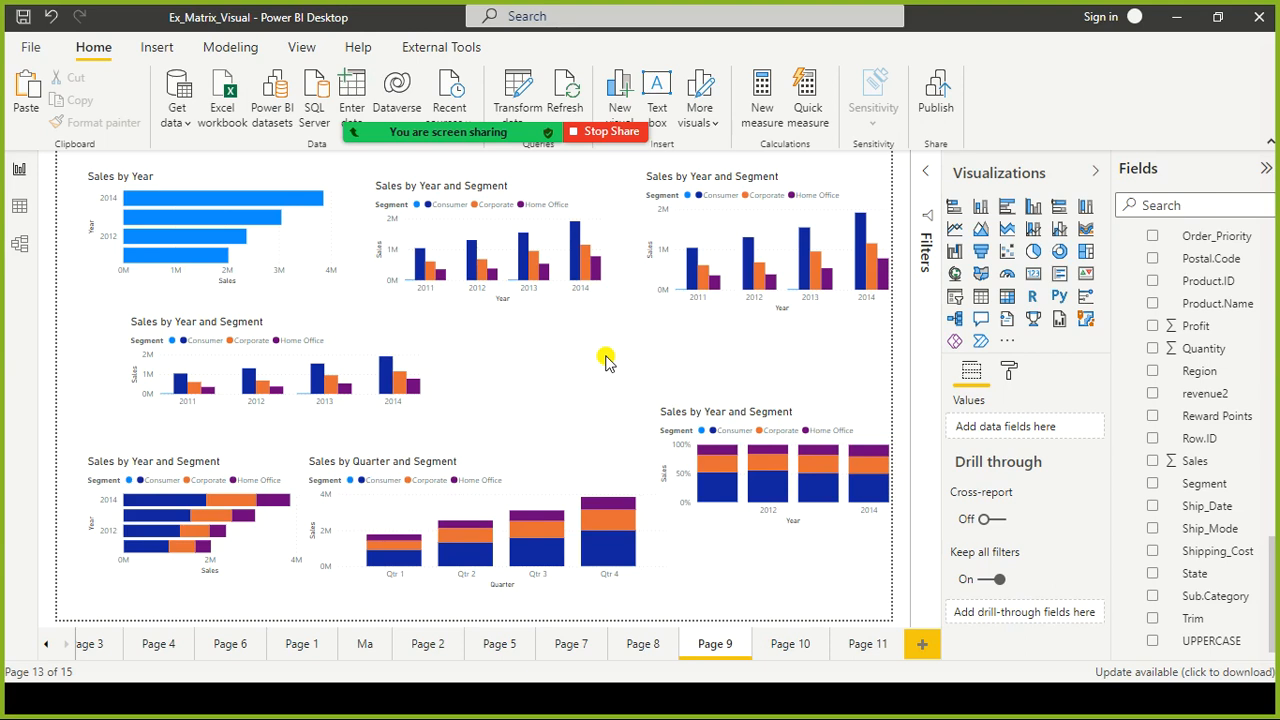
# Stop the screen share and end the Zoom meeting.
pyautogui.moveTo(446, 134)
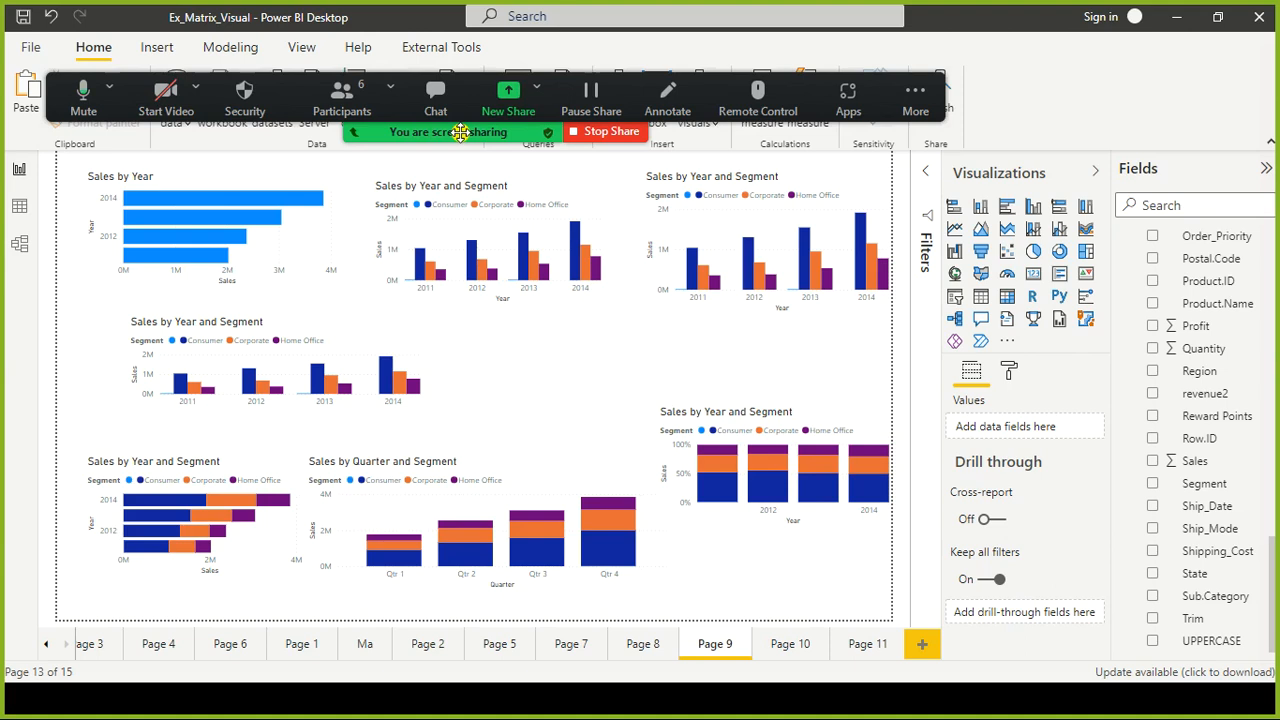
pyautogui.click(625, 132)
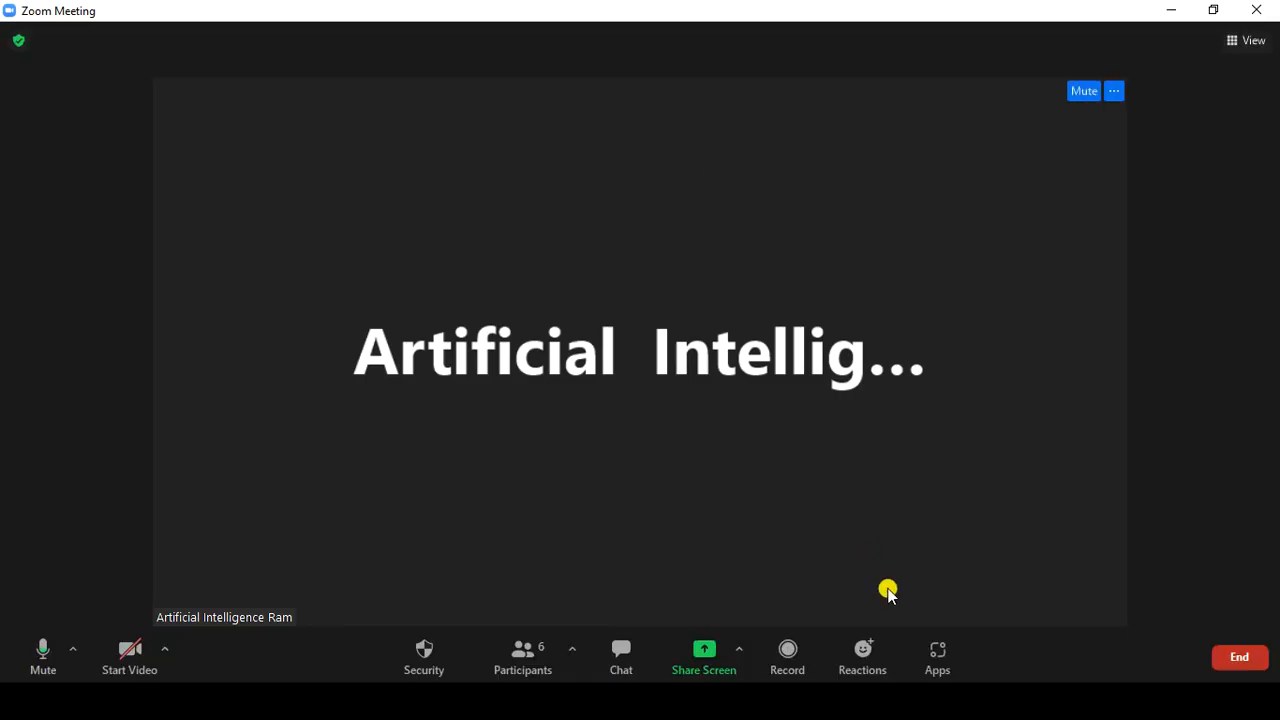
pyautogui.click(1255, 656)
pyautogui.click(1203, 566)
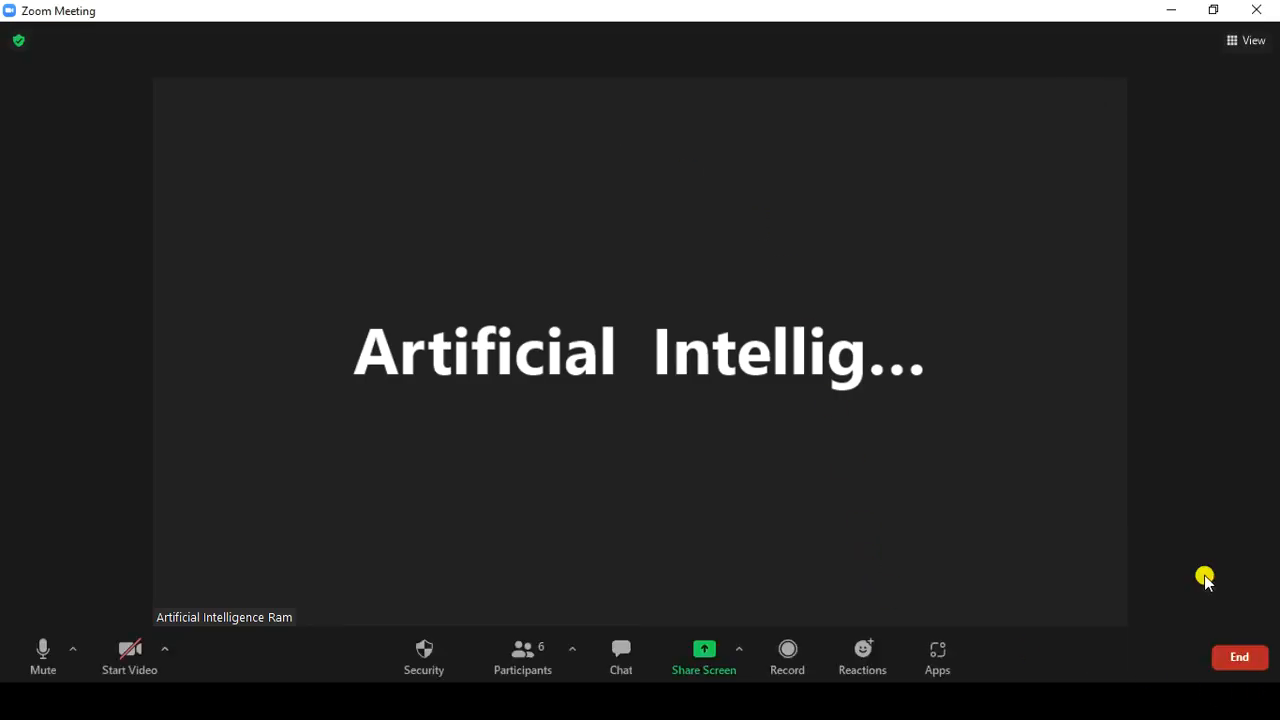